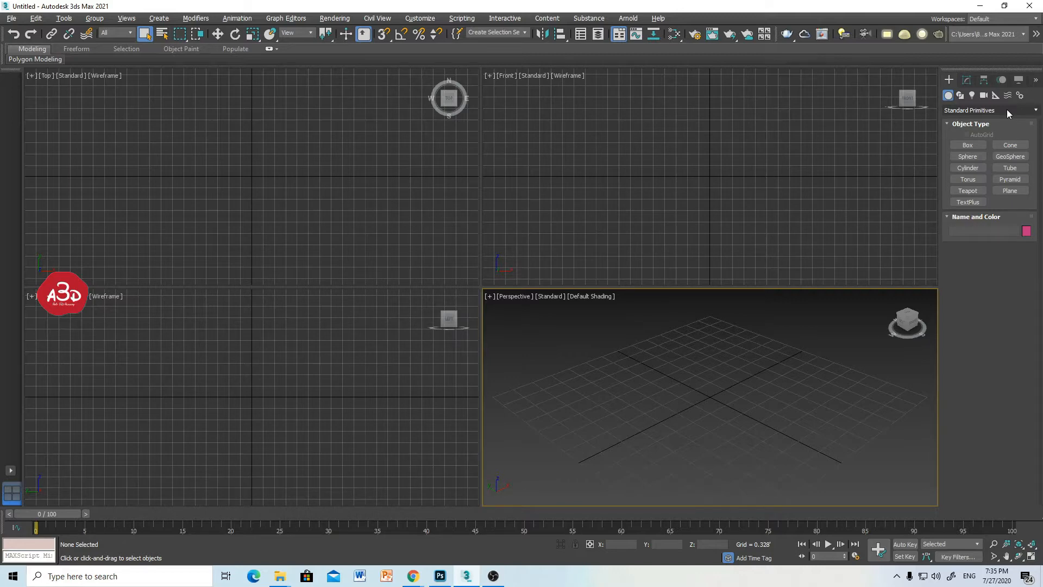
Create a Super Spray particle emitter with an icon size of about 0.292' near the grid's centre in the Perspective view
left_click(976, 111)
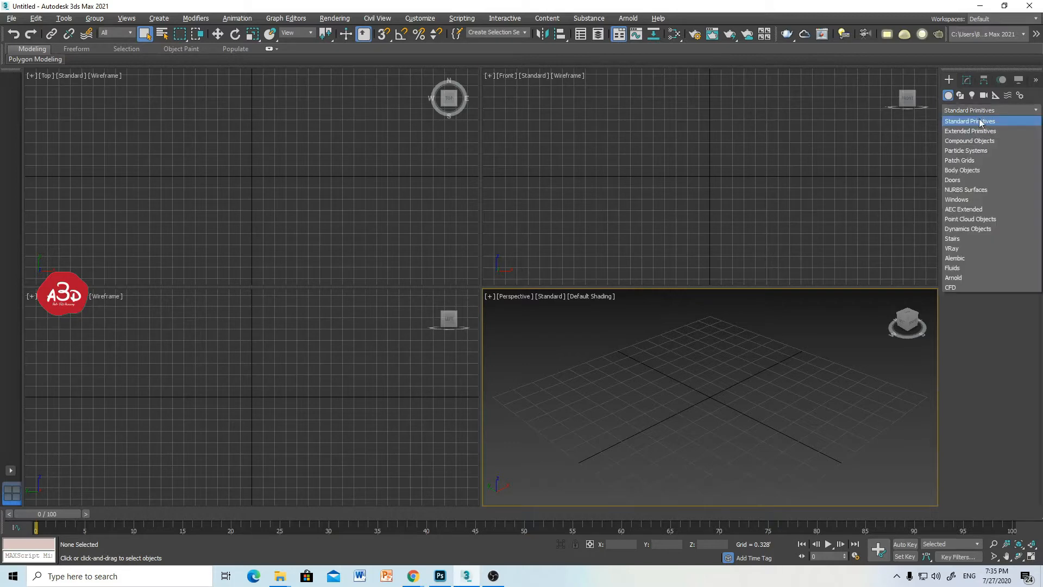
left_click(985, 152)
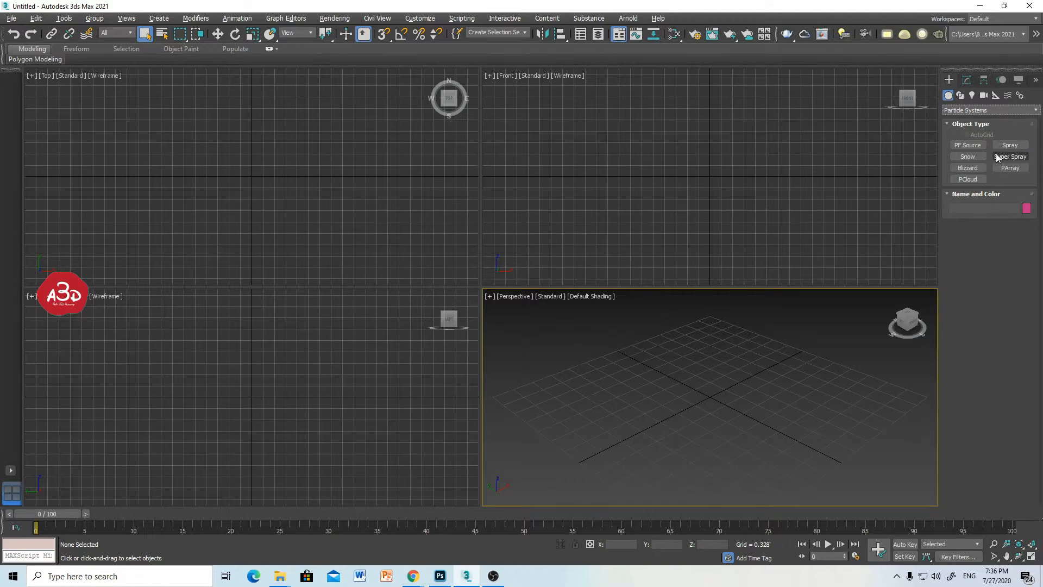
left_click(1008, 144)
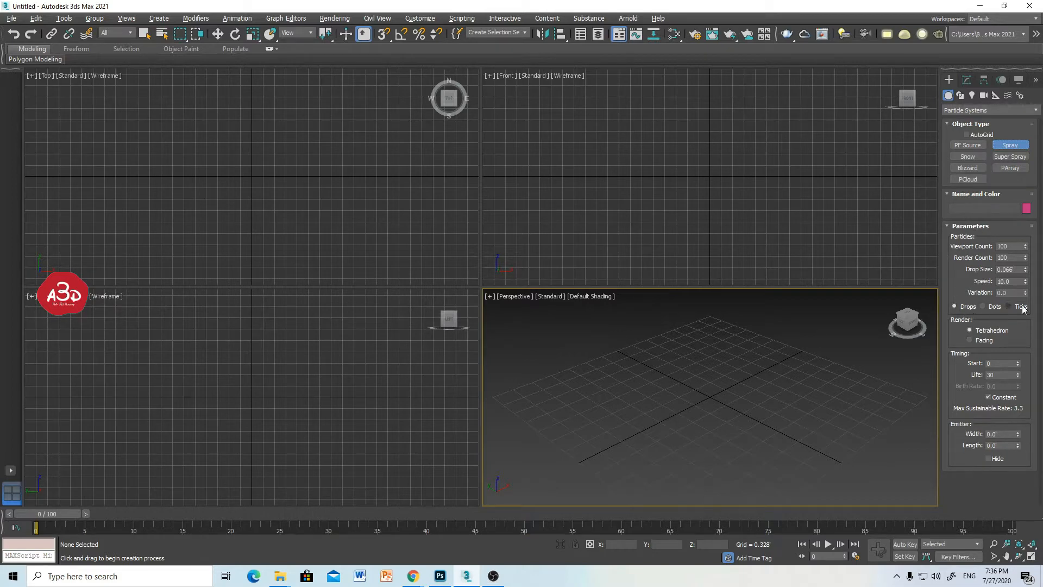
left_click(1006, 156)
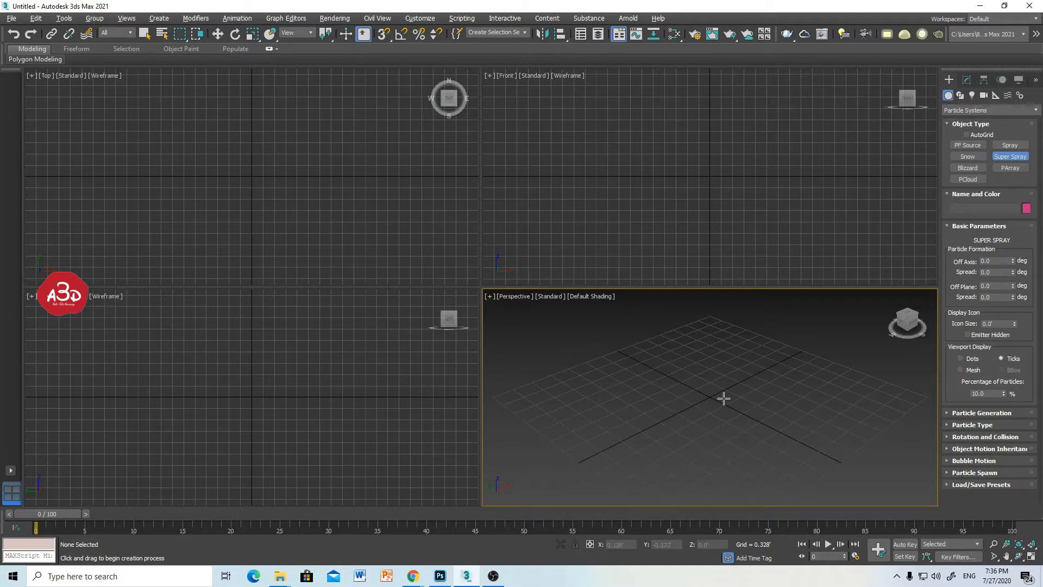
mouse_move(705, 393)
left_mouse_down()
mouse_move(717, 438)
mouse_move(714, 404)
left_mouse_up()
key("w")
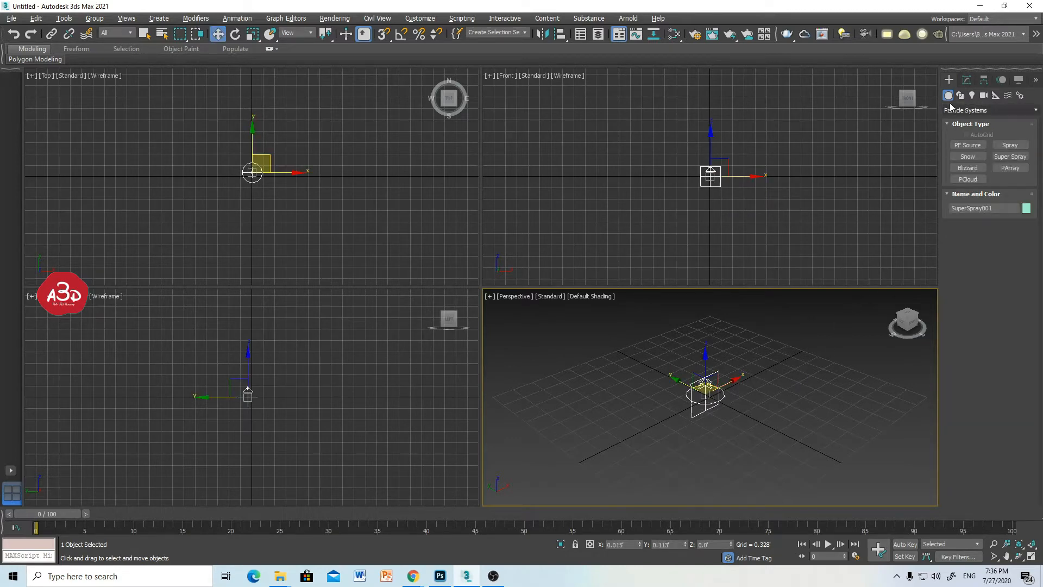
Examine the Super Spray's modify parameters, including particle generation, particle type, rotation and collision, motion inheritance, bubble motion, spawn and presets
left_click(966, 80)
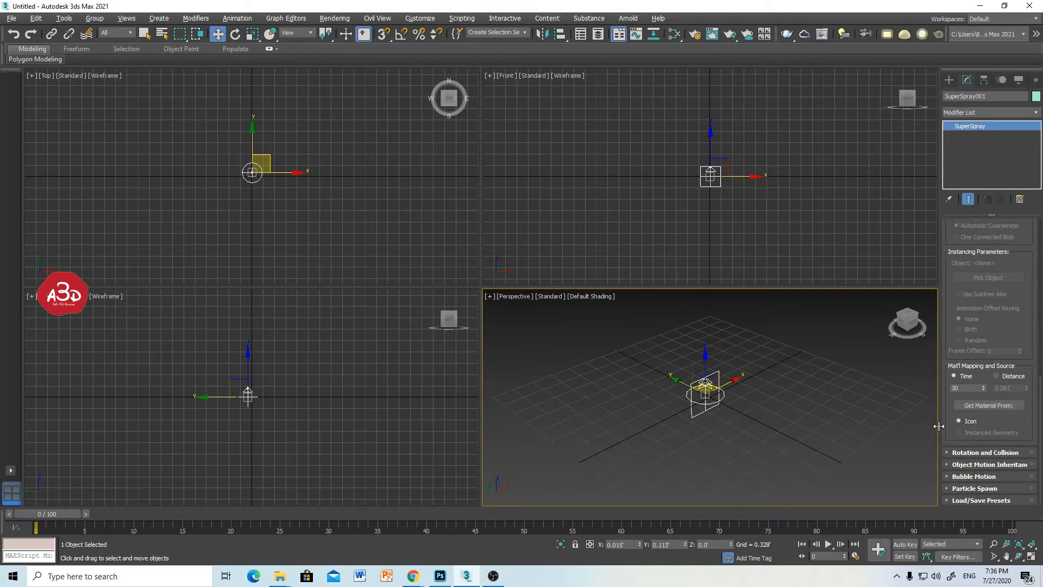
left_click_drag(939, 426, 533, 426)
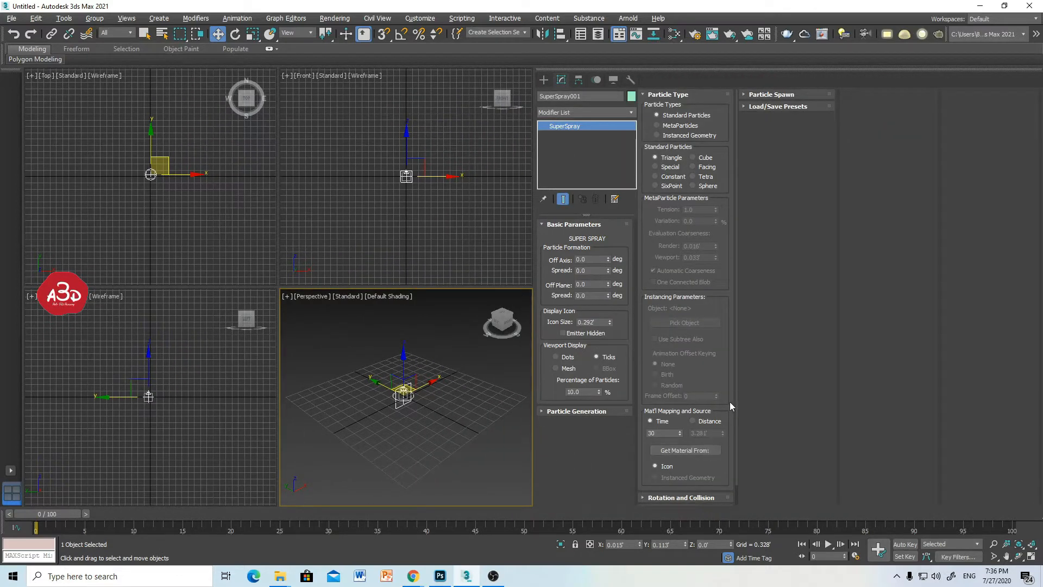
scroll(715, 357, "down", 2)
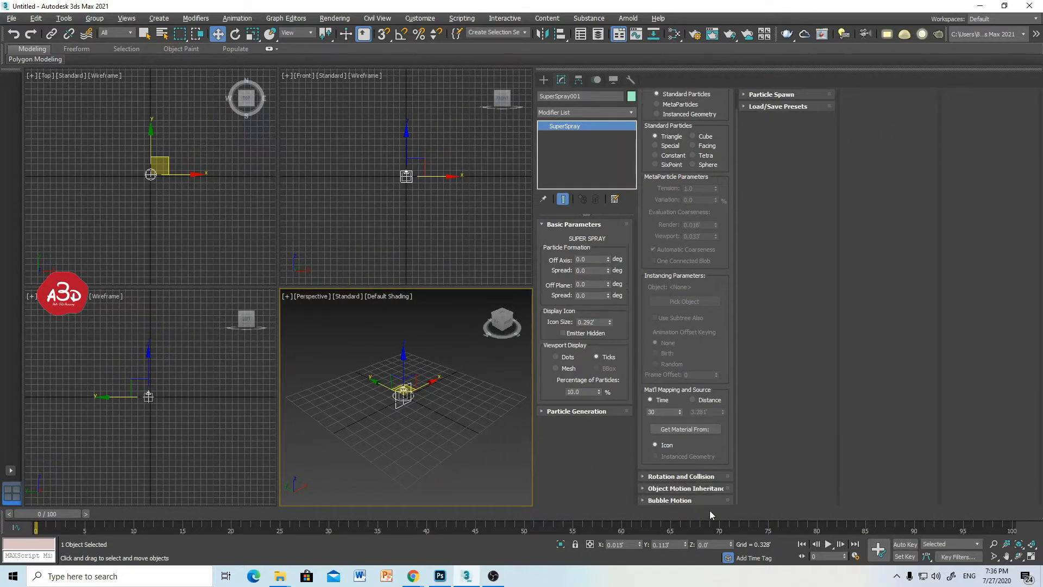
left_click(680, 477)
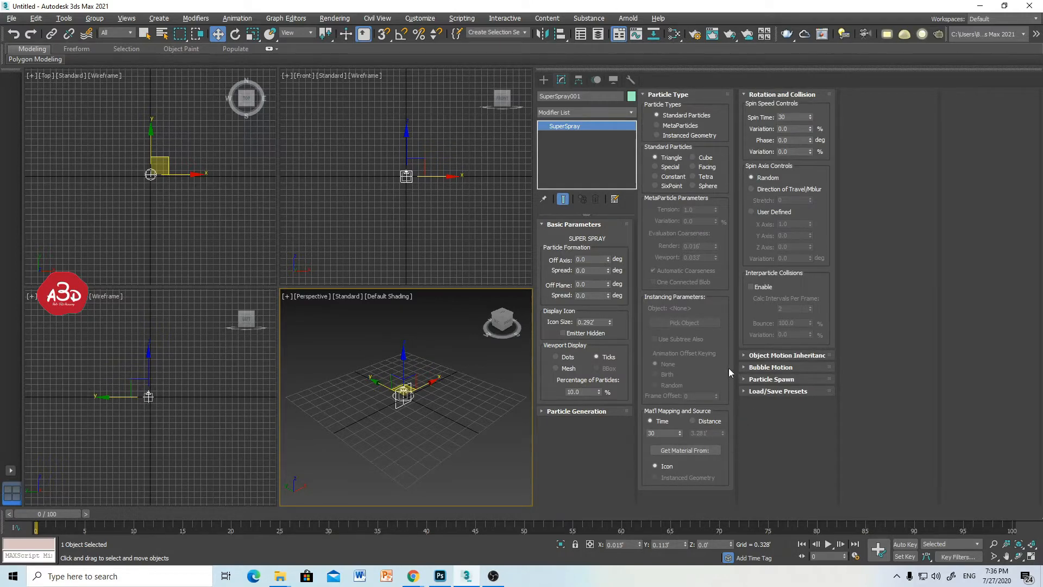
left_click(774, 354)
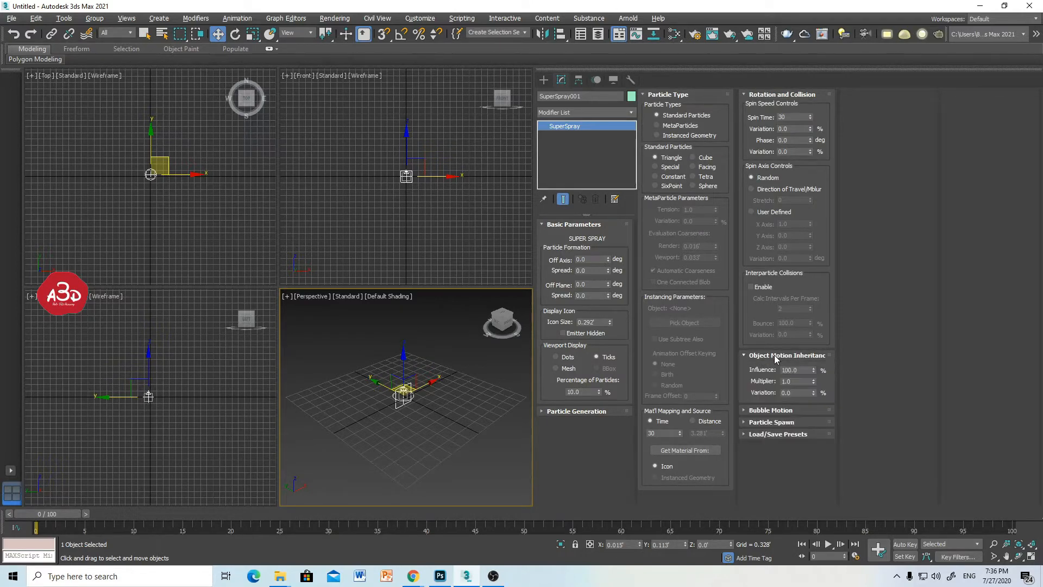
left_click(772, 412)
left_click(753, 497)
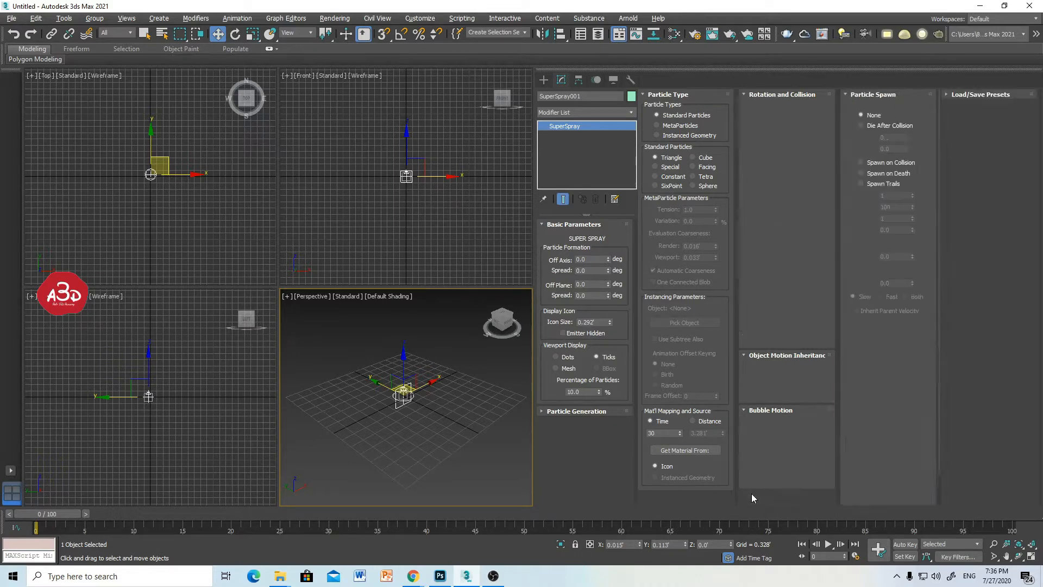
left_click(957, 95)
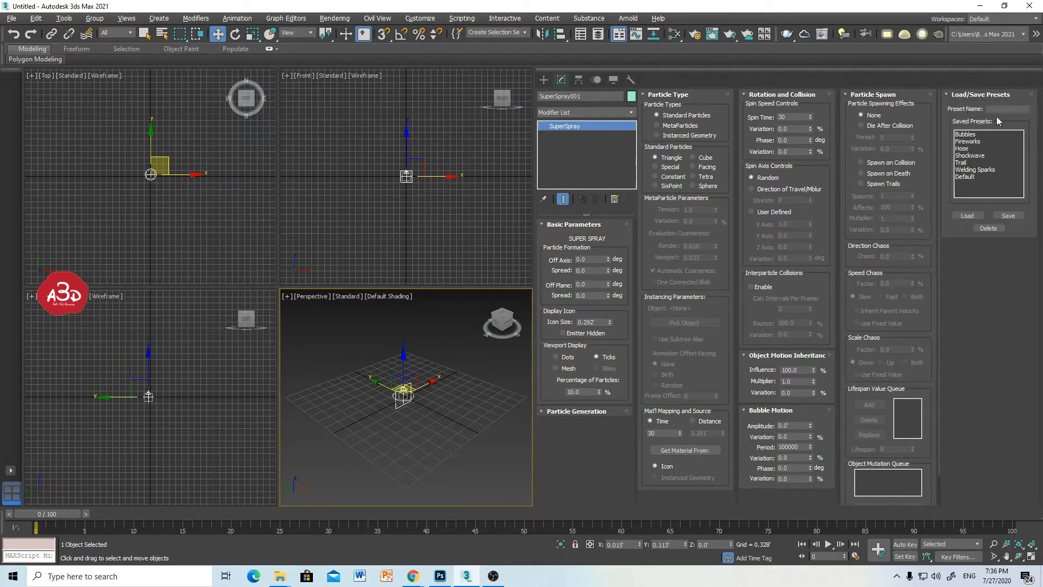
left_click(542, 411)
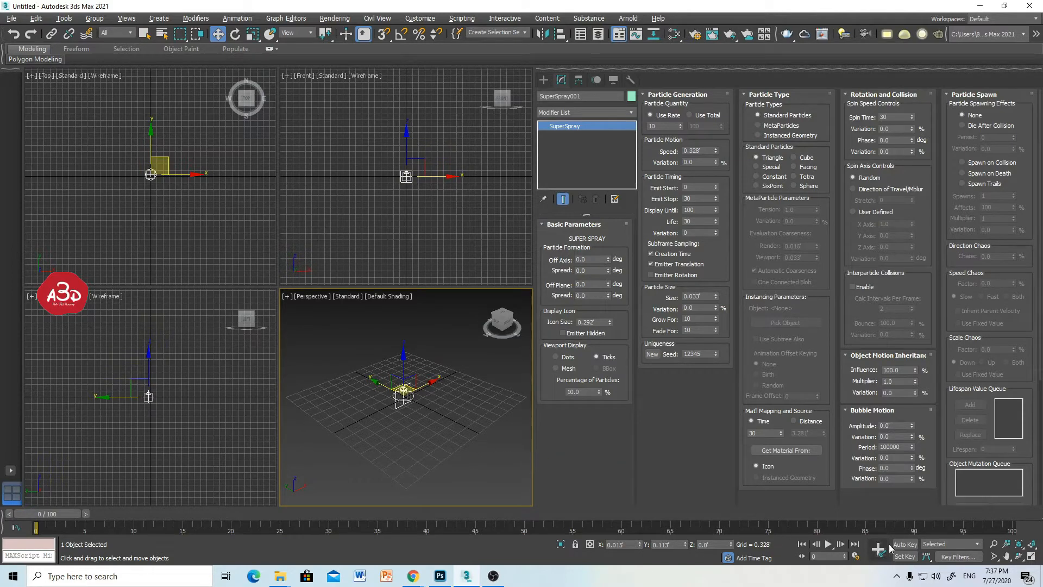
Play and stop the animation to preview the Super Spray particles, and narrow the command panel back to one column
left_click(827, 544)
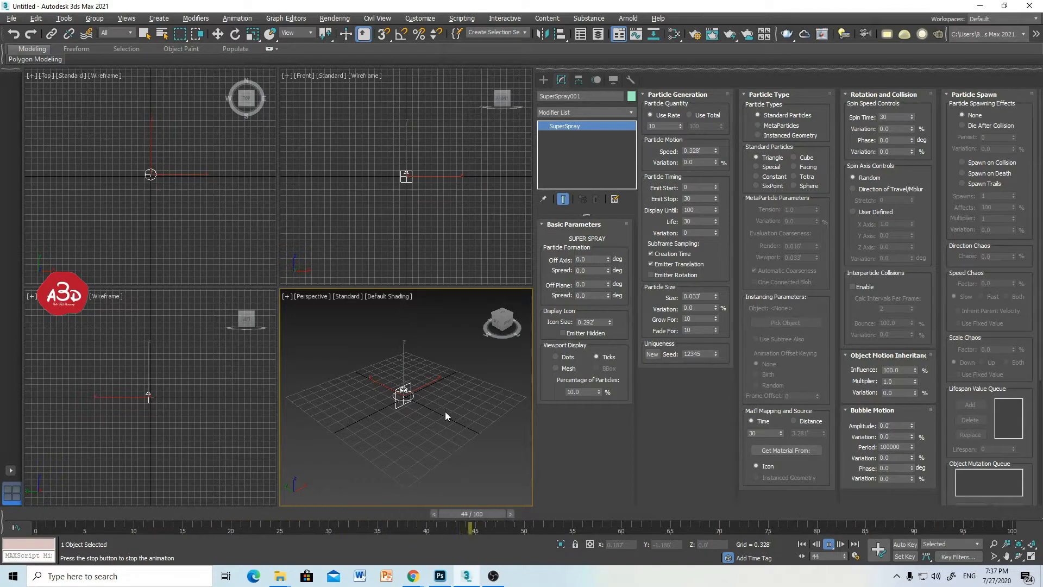
left_click(830, 546)
key("w")
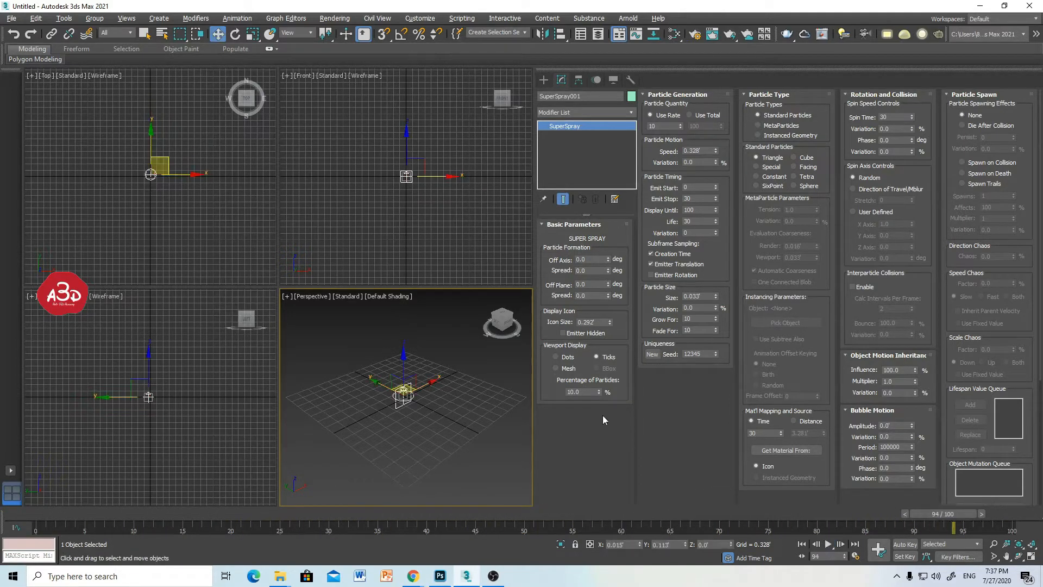
left_click_drag(535, 396, 1024, 392)
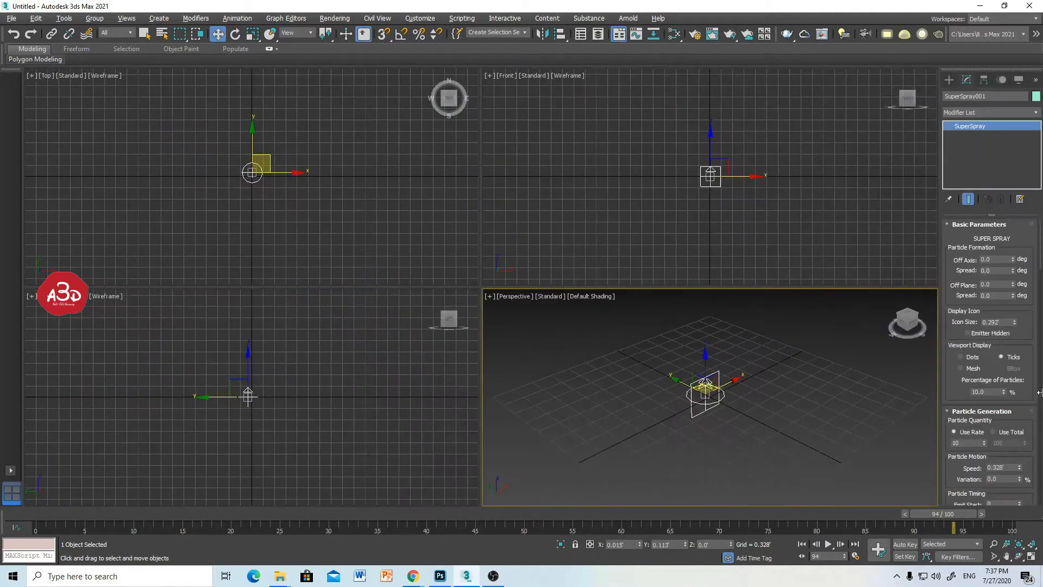
Create a large rectangular Spray emitter in the Top view and raise it to about Z 2.041' above the Super Spray
left_click(950, 80)
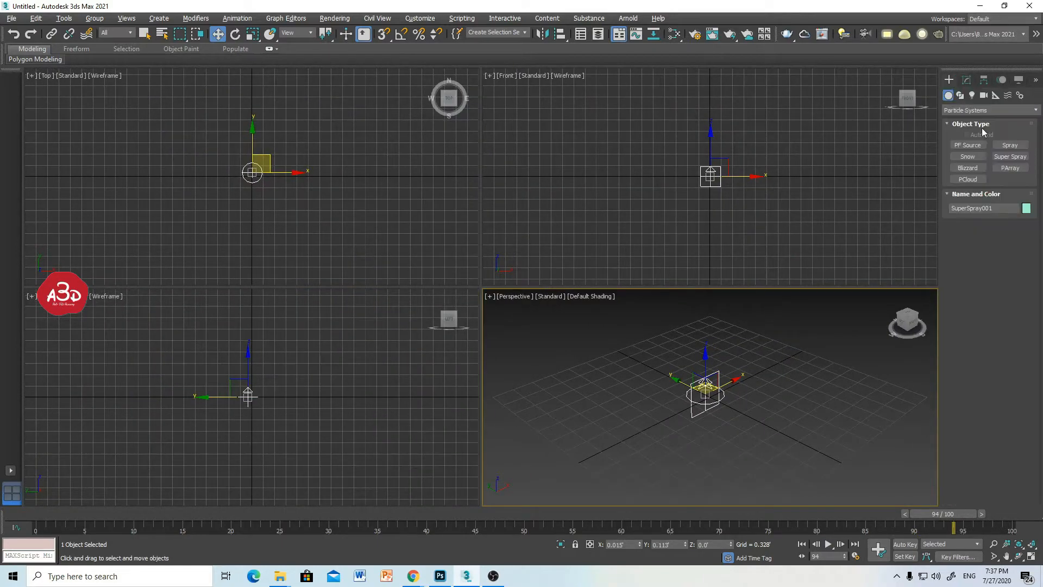
left_click(1011, 145)
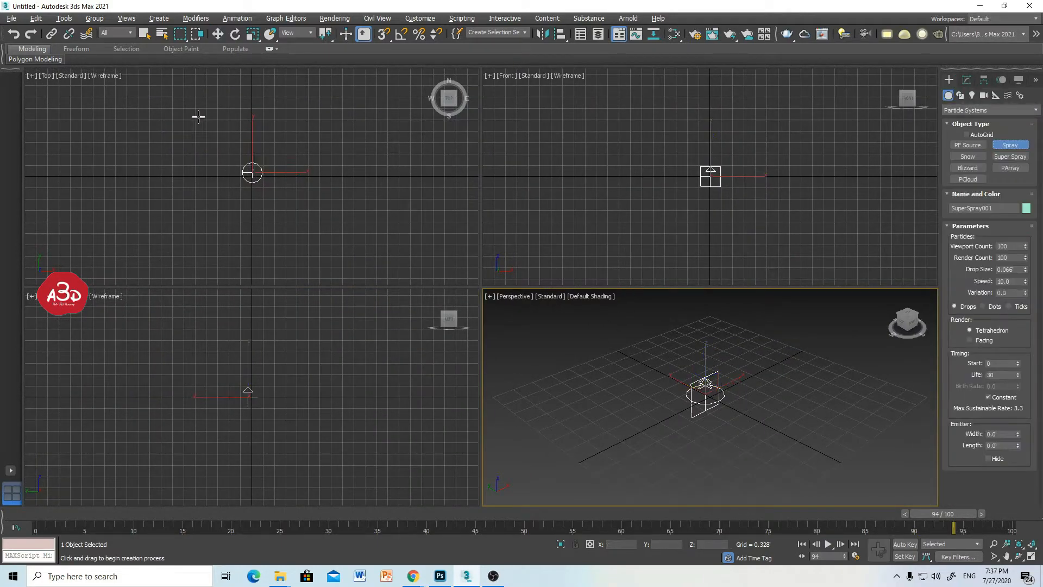
mouse_move(191, 103)
left_mouse_down()
mouse_move(275, 205)
mouse_move(394, 250)
left_mouse_up()
key("w")
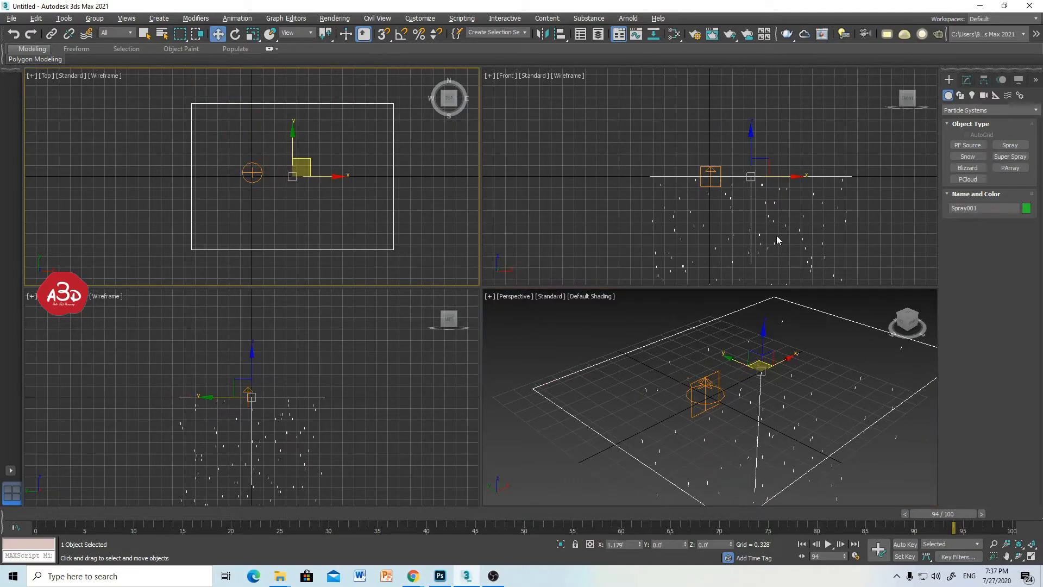
mouse_move(770, 172)
left_mouse_down()
mouse_move(768, 157)
mouse_move(690, 101)
left_mouse_up()
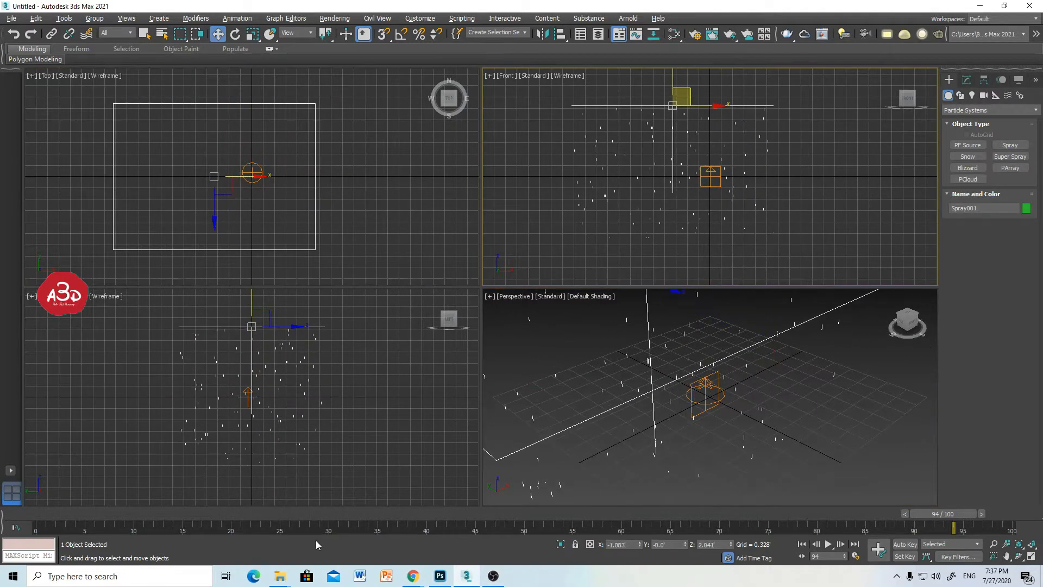
Compare the Spray's particles with the Super Spray emitter at frame 61 in a maximized Perspective view
left_click_drag(928, 513, 631, 524)
scroll(628, 459, "down", 3)
scroll(629, 458, "up", 3)
scroll(629, 458, "down", 3)
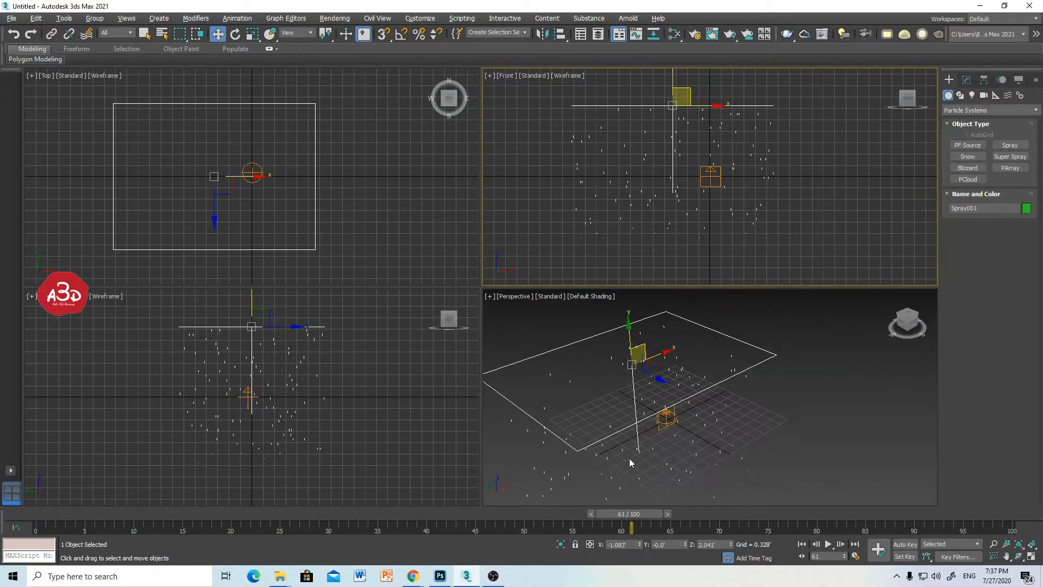
key("alt+w")
mouse_move(473, 380)
middle_mouse_down("alt")
mouse_move(457, 349)
mouse_move(497, 384)
middle_mouse_up("alt")
left_click(495, 334)
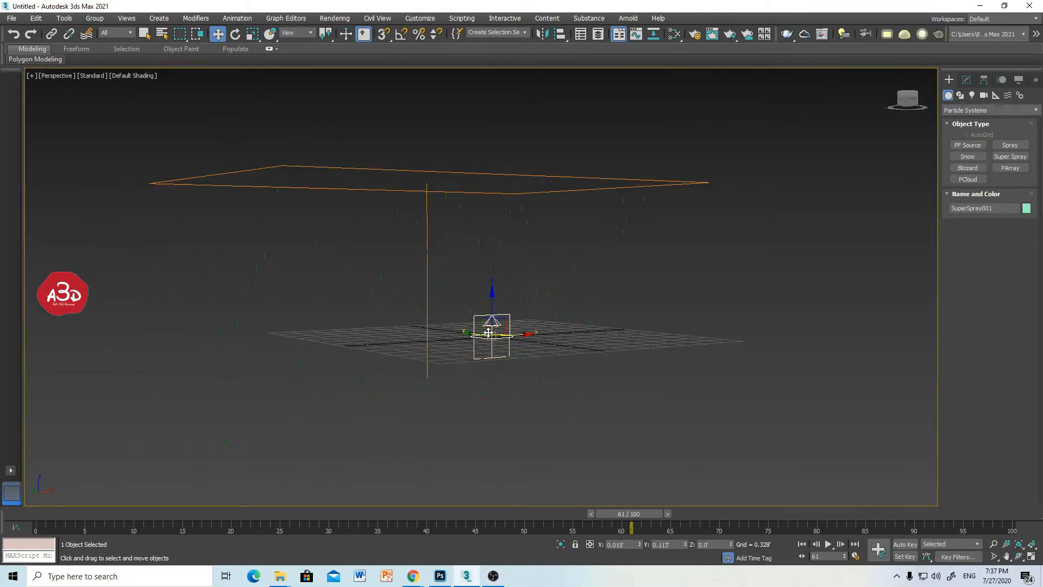
Delete the rectangular Spray emitter and reselect the Super Spray
left_click(603, 179)
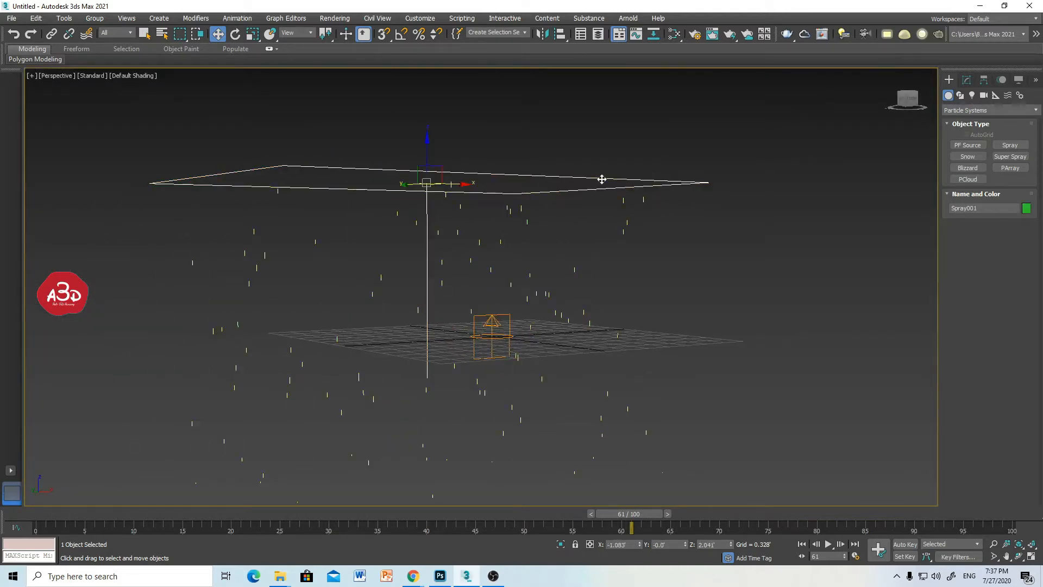
key("Delete")
mouse_move(482, 273)
middle_mouse_down("alt")
mouse_move(469, 310)
mouse_move(486, 354)
middle_mouse_up("alt")
left_click_drag(424, 282, 631, 432)
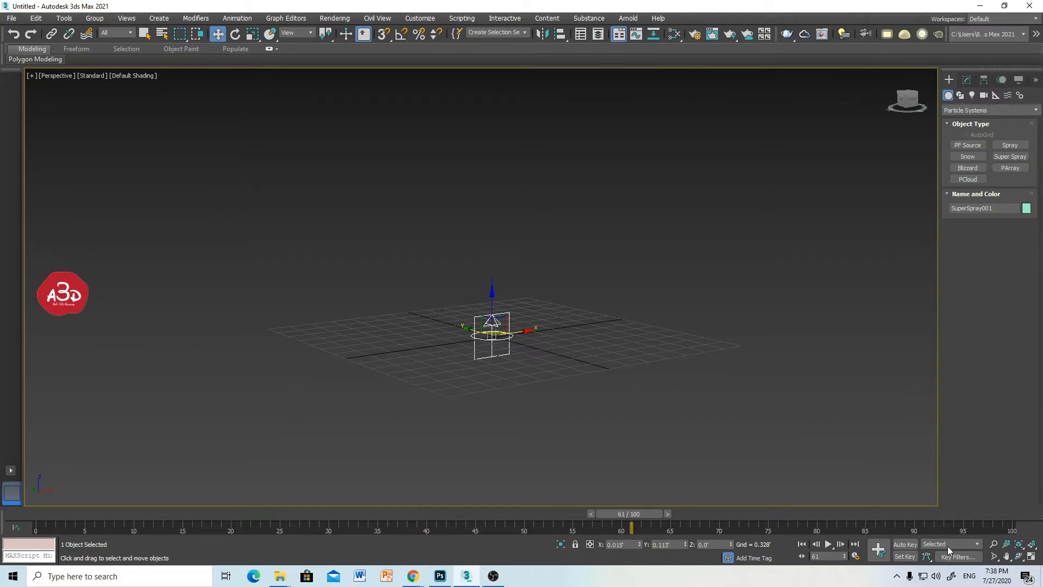
Play the animation from frame 0, stop at frame 34 and examine the Super Spray's vertical particle stream
left_click(802, 543)
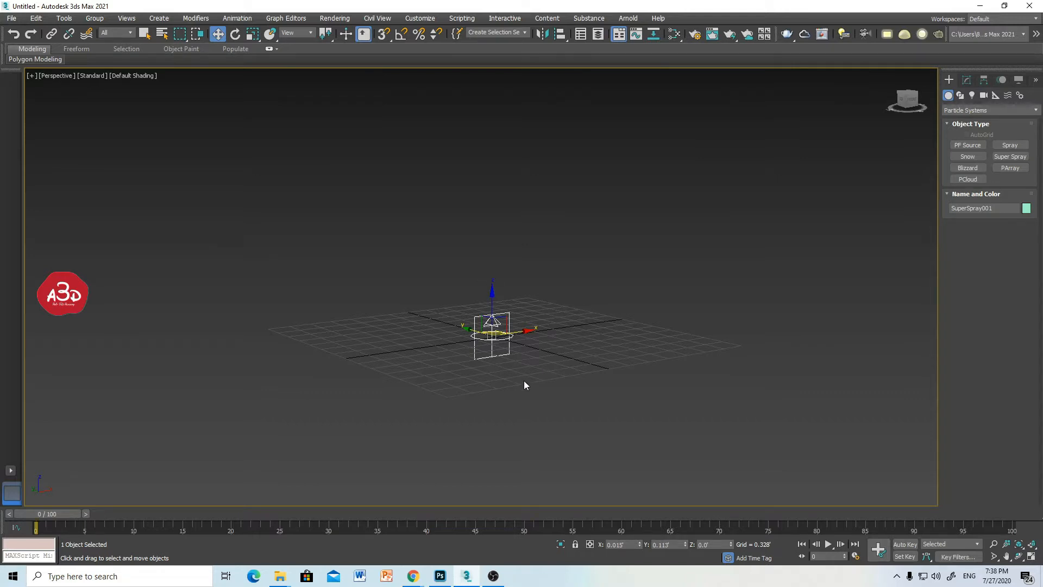
middle_click_drag(529, 386, 466, 388, "alt")
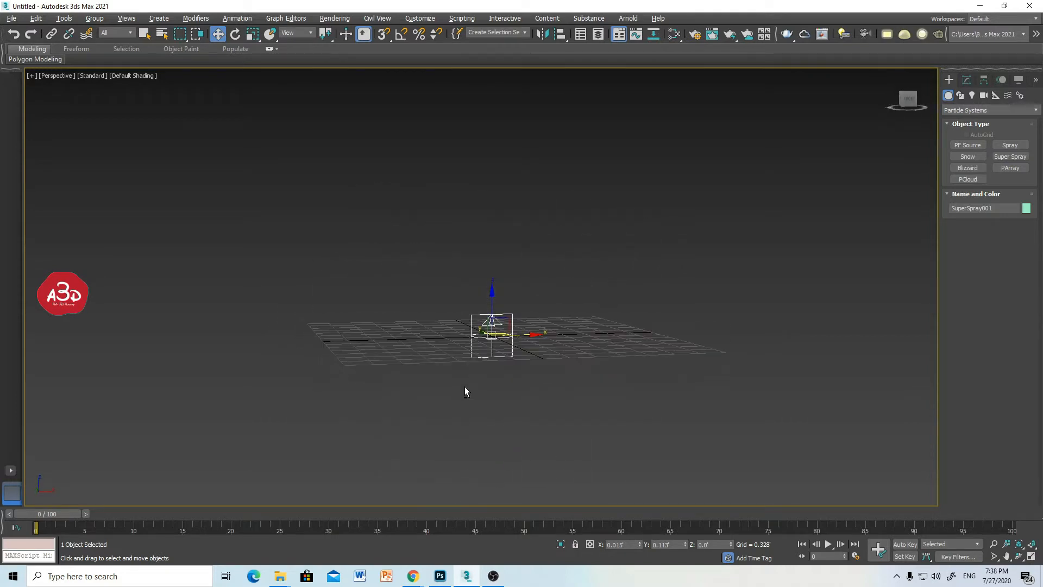
left_click(828, 545)
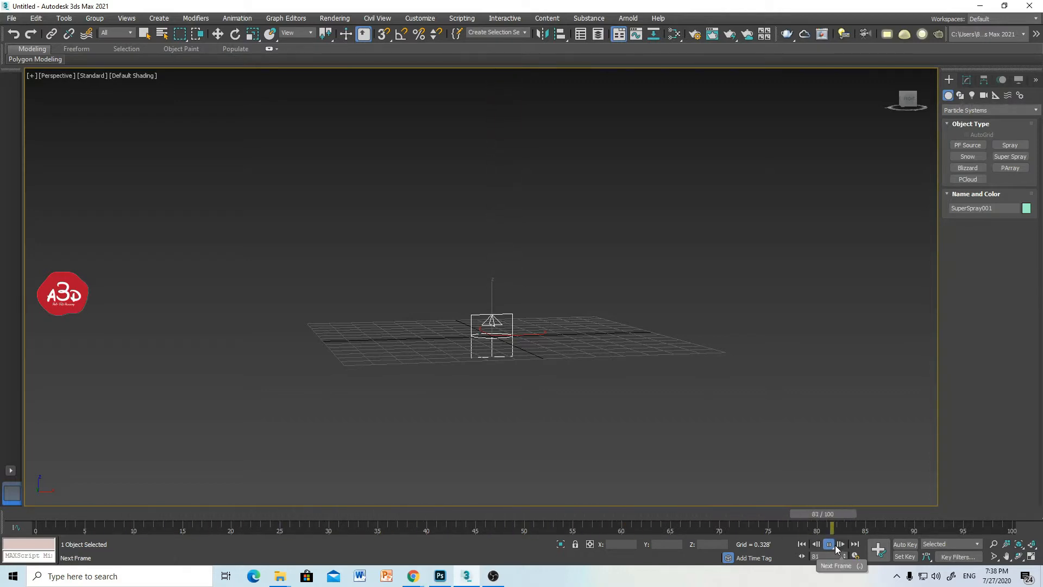
left_click(830, 545)
key("w")
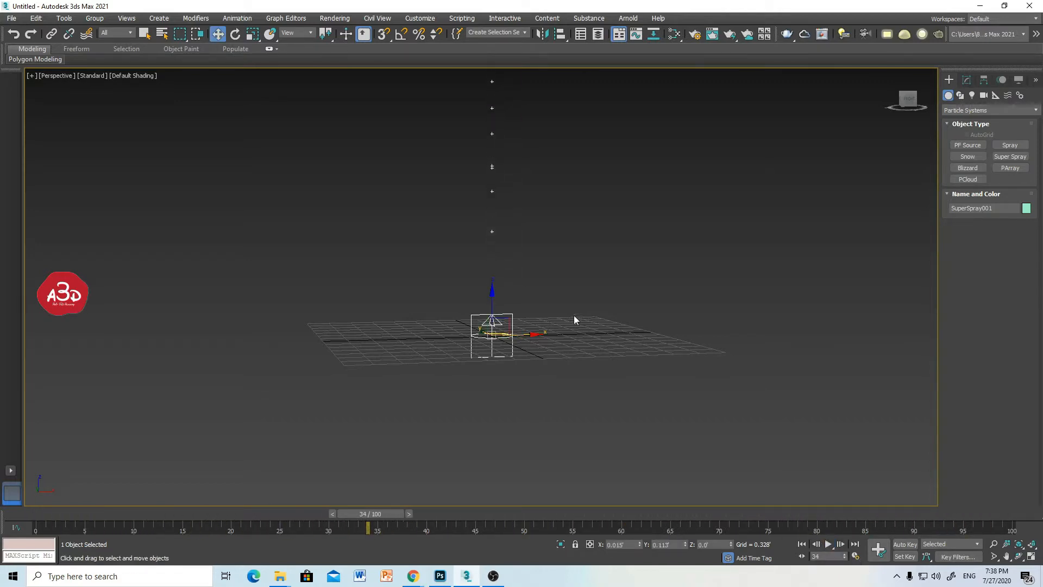
middle_click_drag(557, 274, 538, 360)
scroll(538, 361, "down", 4)
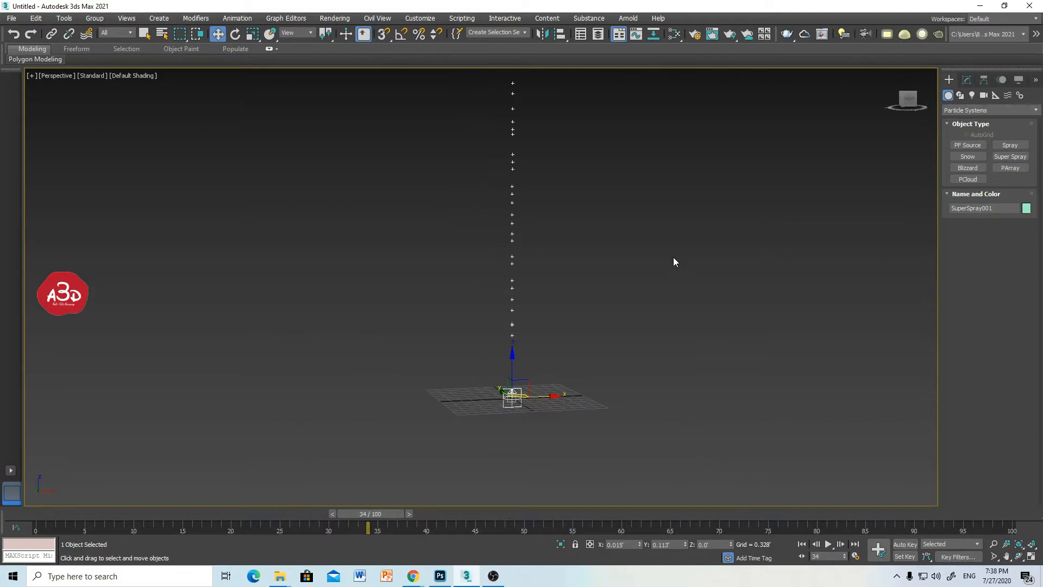
Try different Off Axis angles for the Super Spray's particle formation, and set Off Axis to 20 degrees
left_click(967, 80)
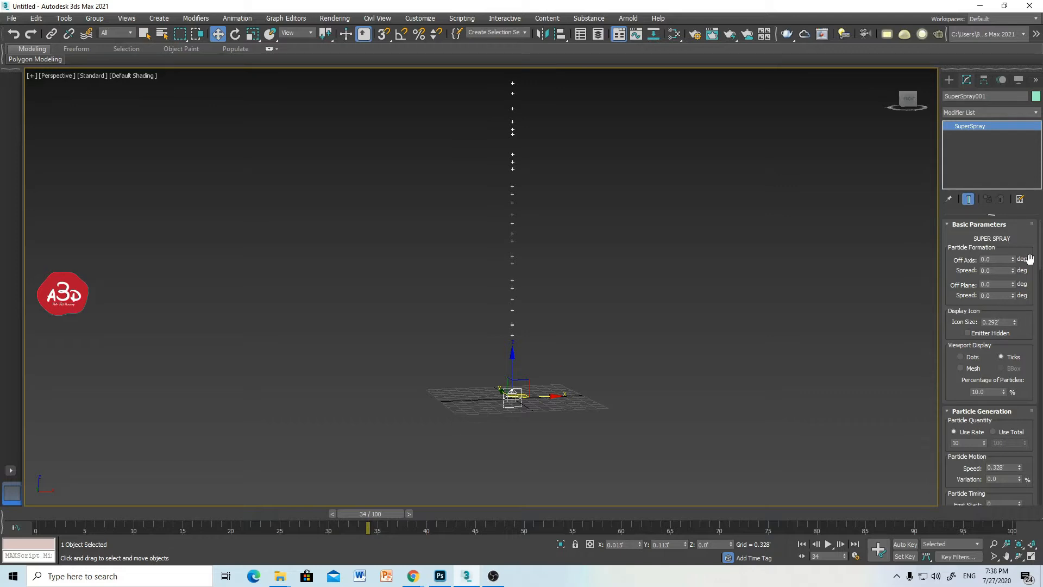
left_click_drag(1013, 259, 1022, 187)
left_click_drag(12, 122, 1000, 310)
left_click_drag(1002, 392, 1019, 223)
left_click_drag(996, 262, 1020, 332)
left_click_drag(1035, 218, 46, 242)
left_click_drag(34, 247, 34, 248)
double_click(996, 260)
type("20")
key("Return")
Increase the Super Spray's Off Axis Spread to 180 degrees and check the particle distribution from several angles
left_click(1016, 270)
mouse_move(1016, 274)
left_mouse_down()
mouse_move(1032, 195)
mouse_move(1027, 260)
left_mouse_up()
middle_click_drag(620, 354, 559, 373, "alt")
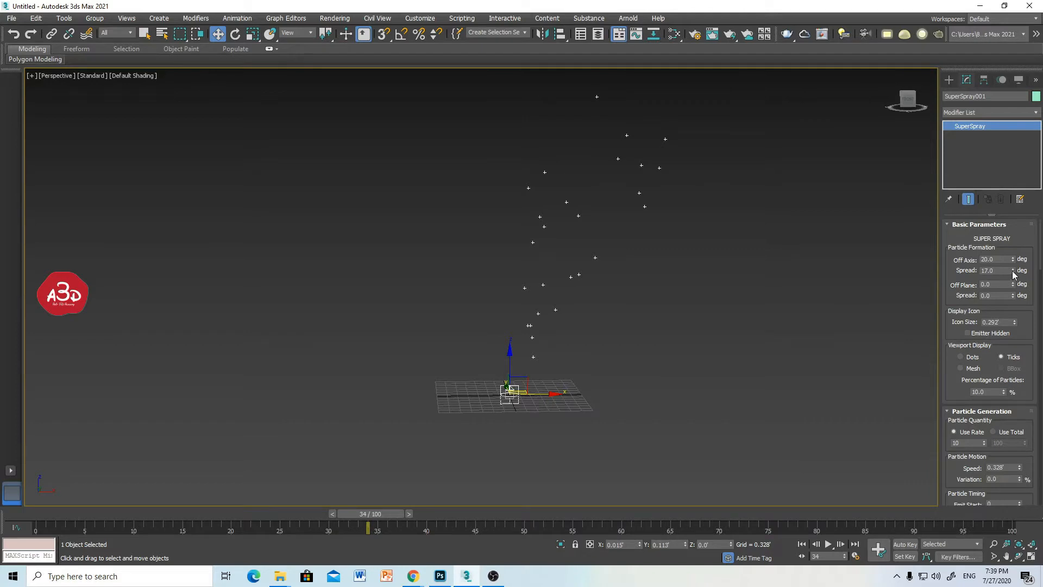
left_click_drag(1013, 271, 1016, 156)
middle_click_drag(629, 262, 731, 279, "alt")
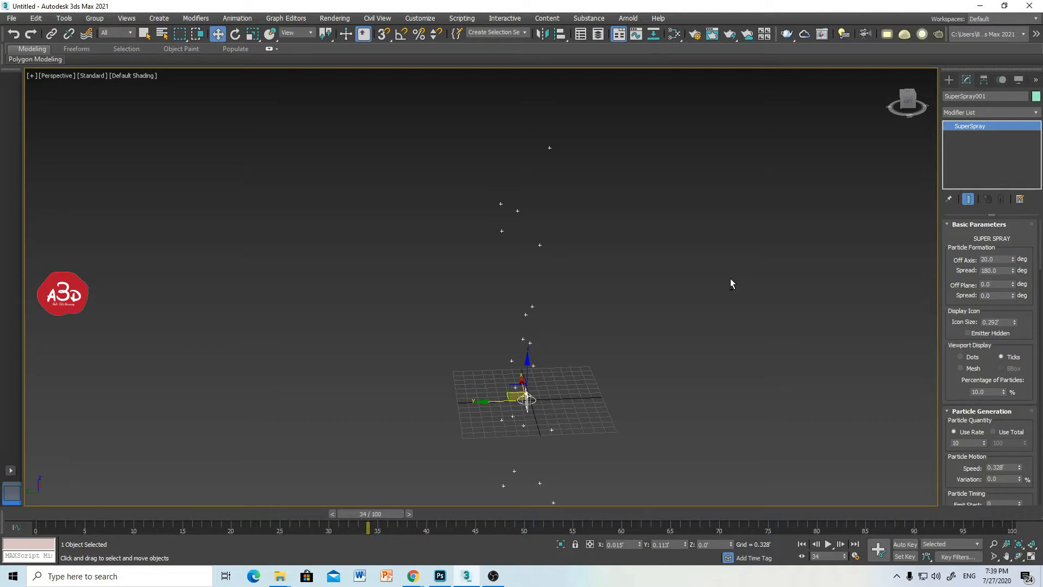
middle_click_drag(730, 279, 640, 207, "alt")
scroll(641, 236, "down", 4)
middle_click_drag(668, 260, 596, 300)
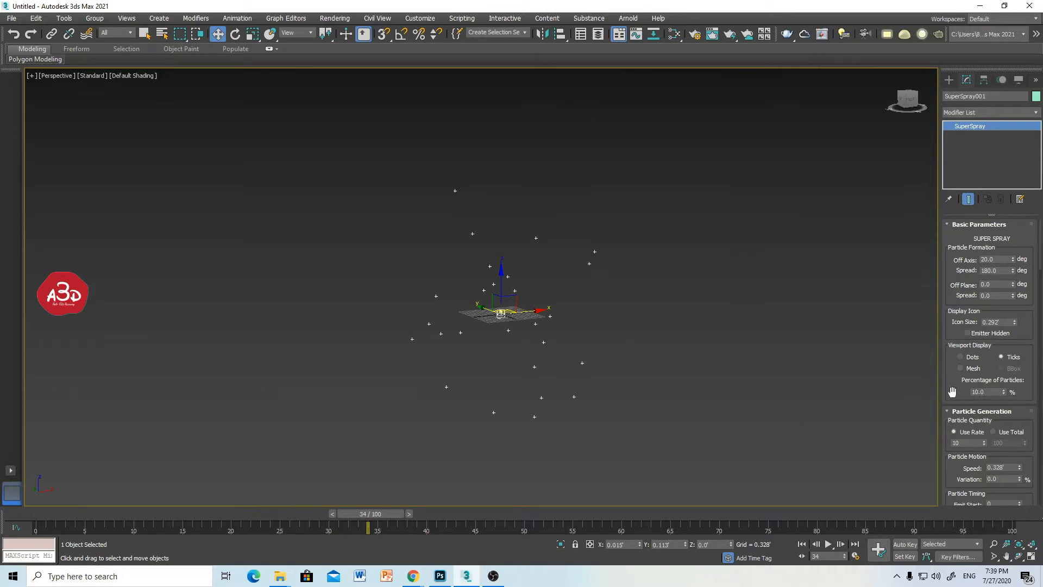
Set the Super Spray's displayed Percentage of Particles to 100% and inspect the denser particle cloud from several angles
double_click(991, 392)
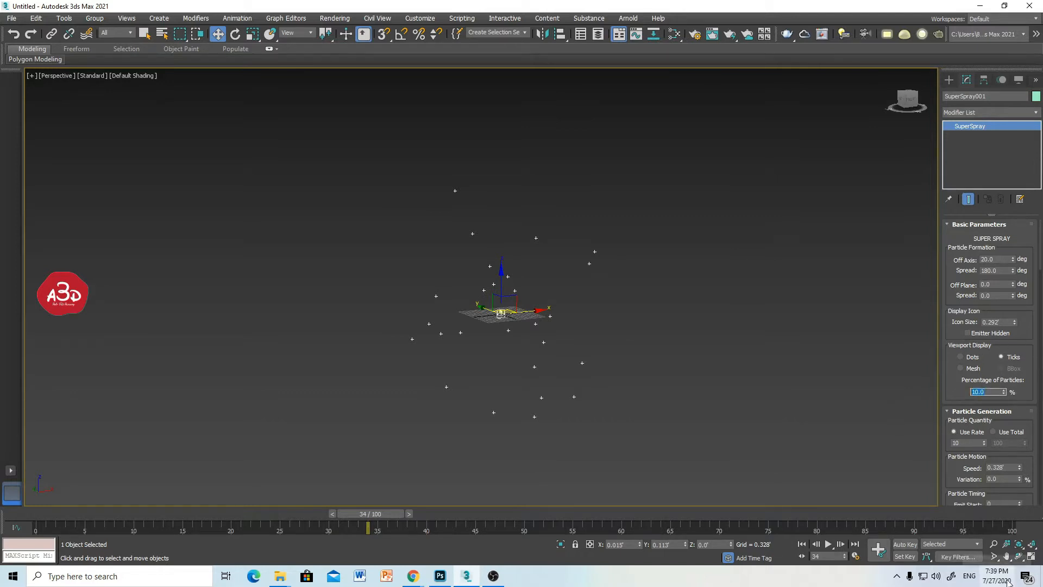
type("100")
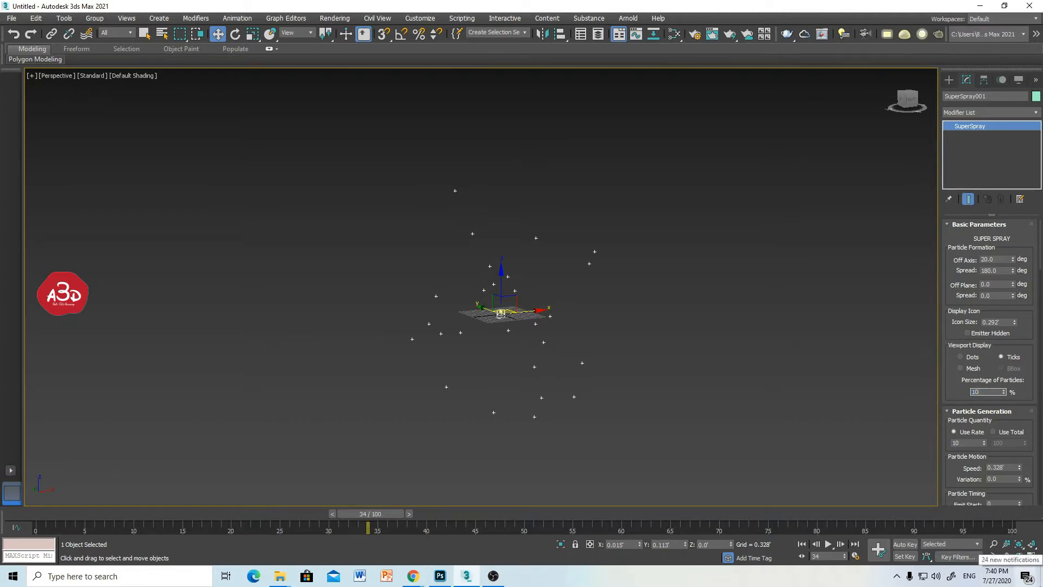
key("Return")
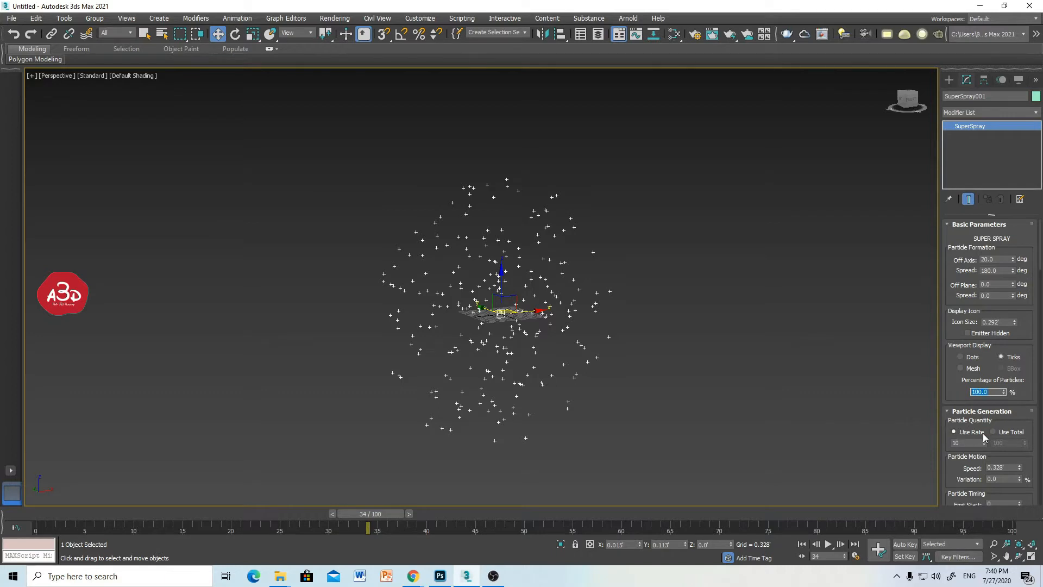
mouse_move(507, 380)
middle_mouse_down("alt")
mouse_move(594, 390)
mouse_move(481, 384)
mouse_move(520, 379)
middle_mouse_up("alt")
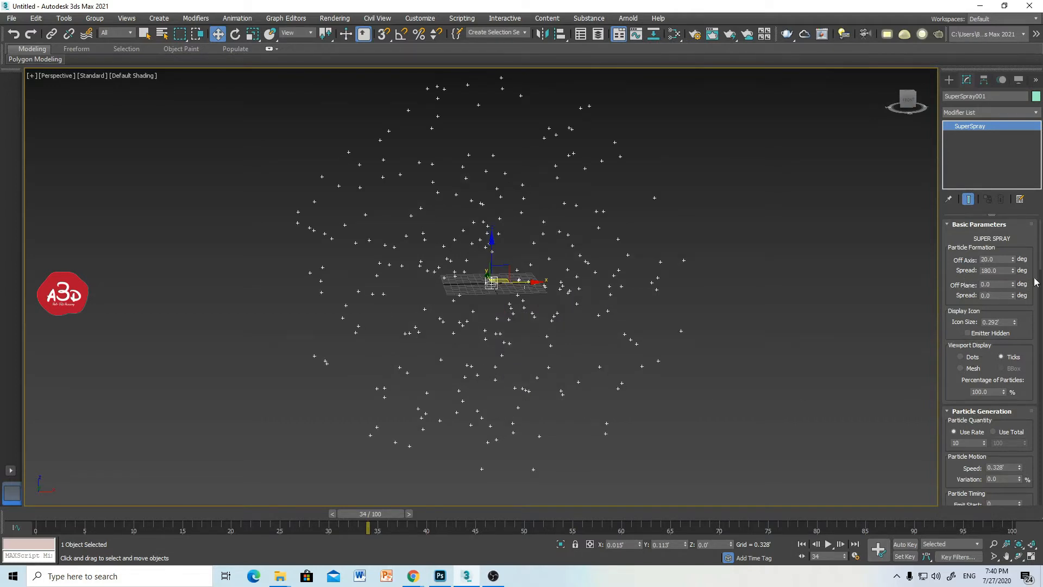
middle_click_drag(727, 275, 571, 328)
scroll(689, 323, "down", 4)
scroll(568, 328, "up", 2)
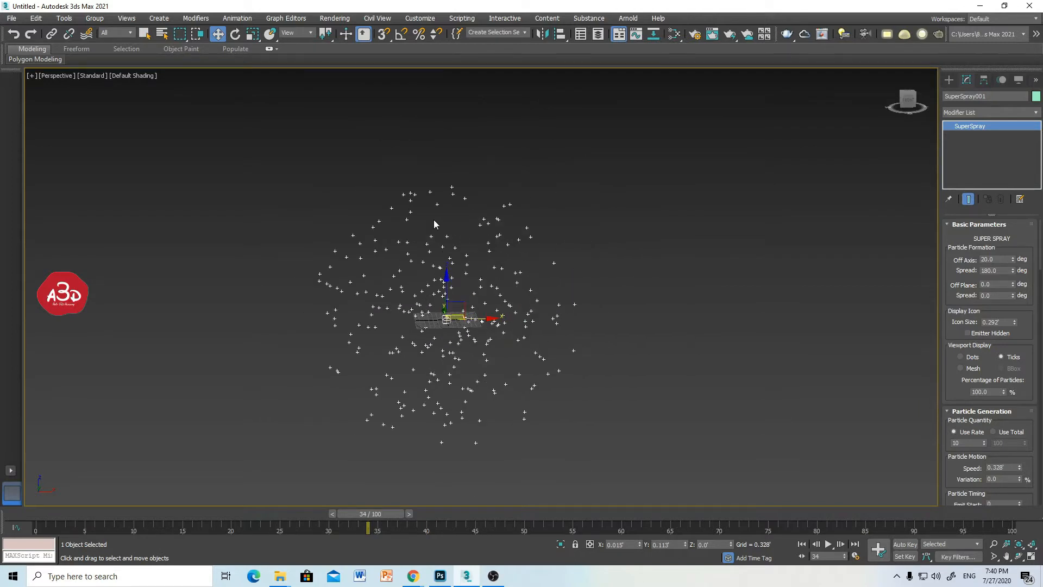
middle_click_drag(434, 219, 458, 366, "alt")
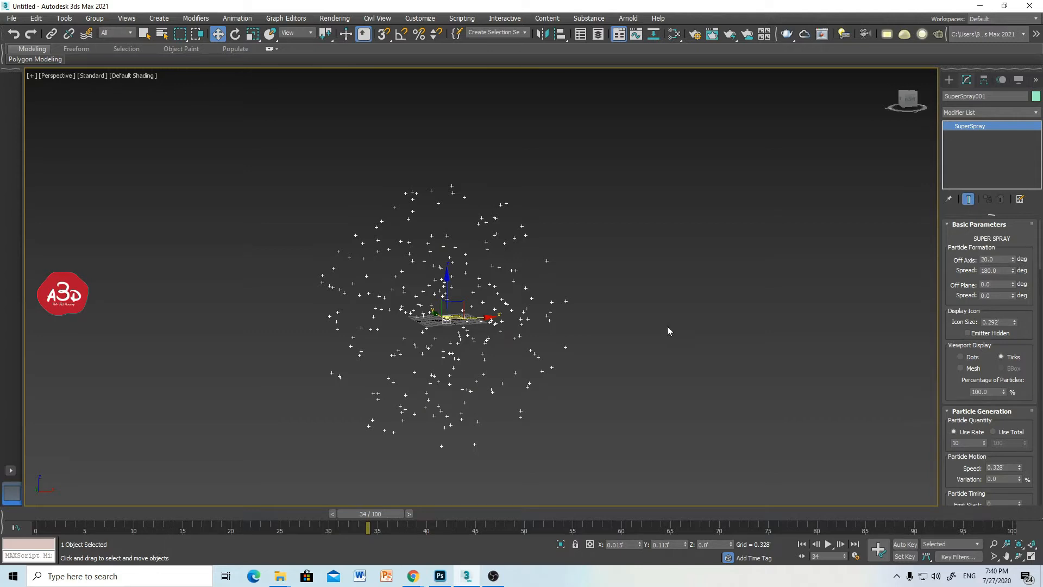
Reset the Super Spray's Off Axis angle and Off Axis Spread to 0 degrees
double_click(997, 259)
type("0")
key("Tab")
type("0")
key("Return")
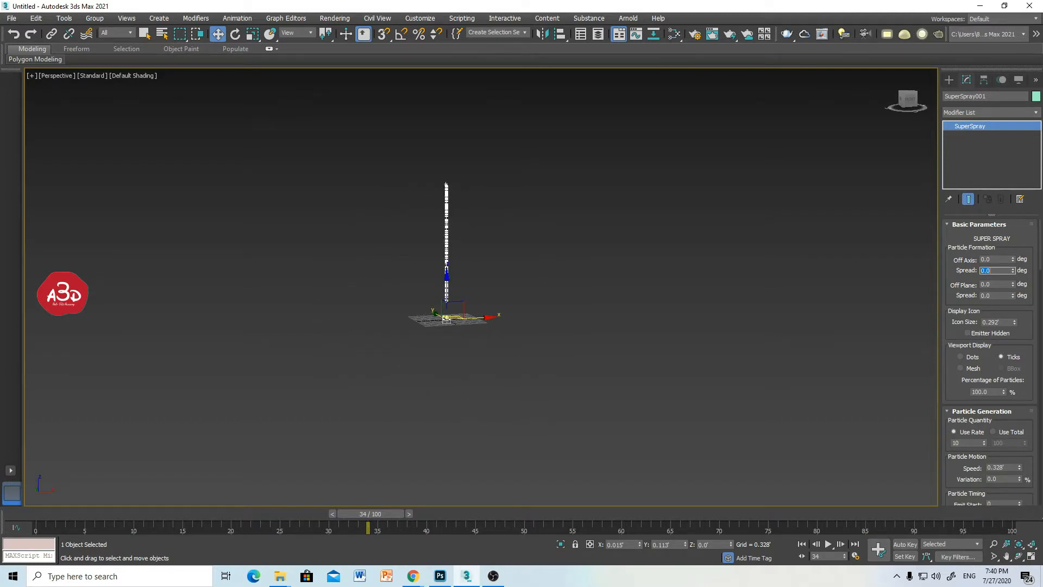
Try different Off Plane and Off Plane Spread values on the vertical particle stream, and return them to 0 degrees
left_click(1013, 283)
mouse_move(1012, 282)
left_mouse_down()
mouse_move(1015, 235)
mouse_move(1017, 308)
mouse_move(1021, 252)
mouse_move(1021, 279)
left_mouse_up()
key("ctrl+z")
left_click_drag(1014, 296, 1021, 342)
left_click_drag(1015, 288, 1012, 122)
left_click_drag(1022, 237, 868, 311)
type("0")
key("Return")
Try an Off Axis angle of 20 degrees on the particle stream and return Off Axis to 0 degrees
double_click(988, 259)
type("20")
key("Return")
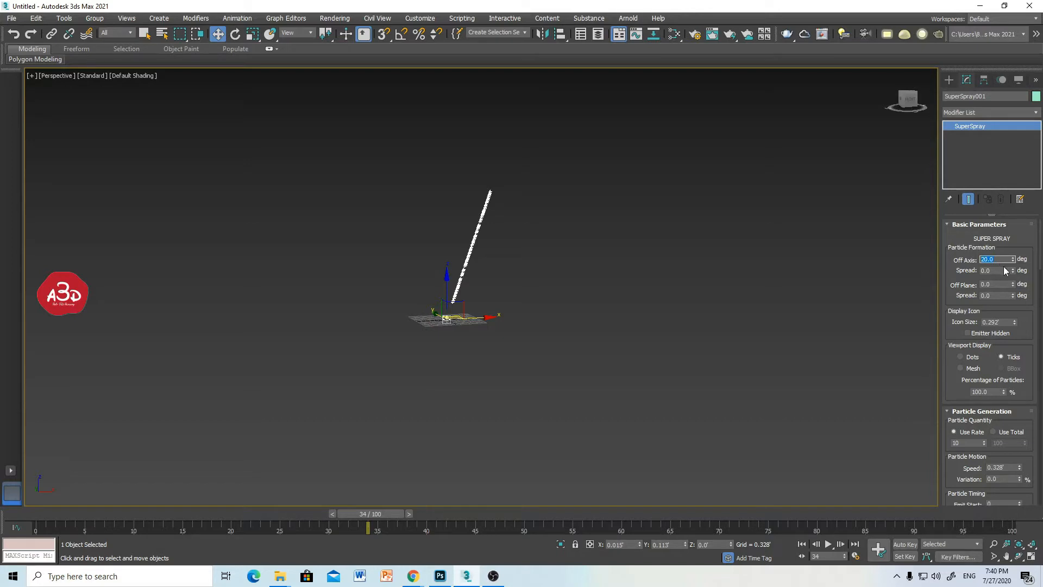
key("Return")
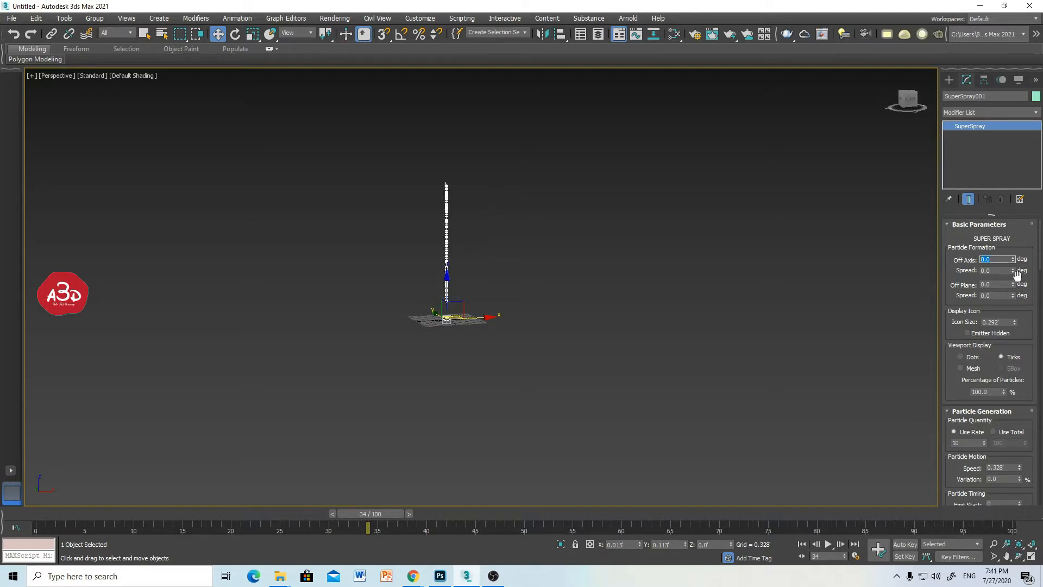
Increase the Off Axis Spread to 180 degrees, and try an Off Plane angle of -114 degrees before undoing it
left_click_drag(1013, 270, 1021, 169)
left_click_drag(1022, 123, 1021, 125)
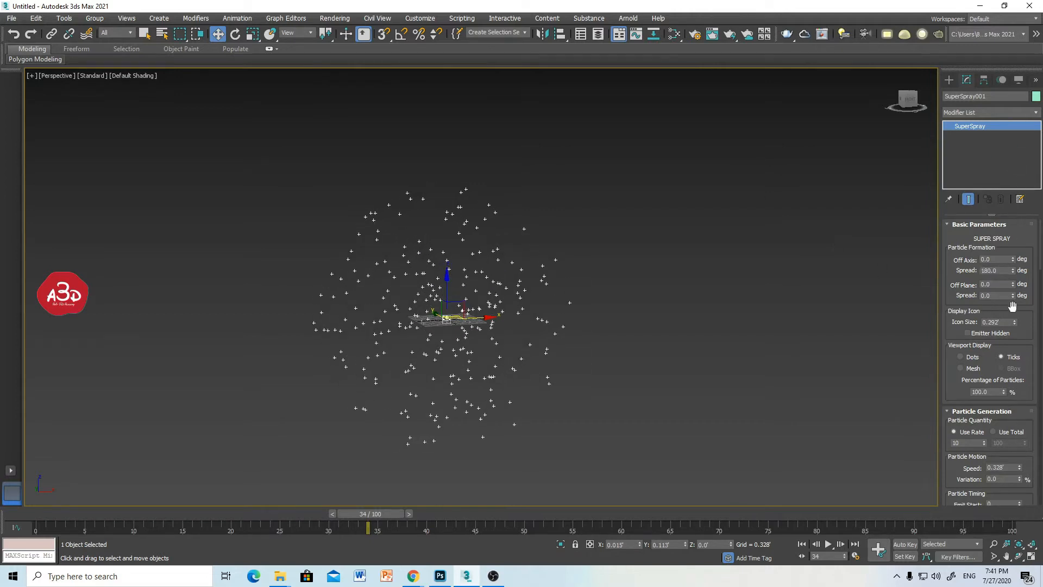
left_click_drag(1013, 285, 16, 350)
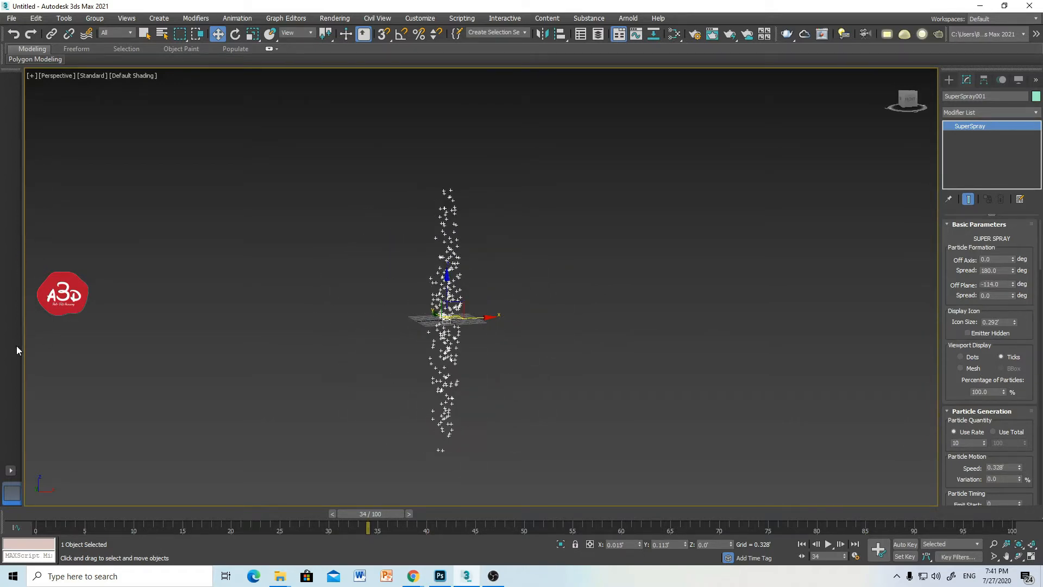
key("ctrl+z")
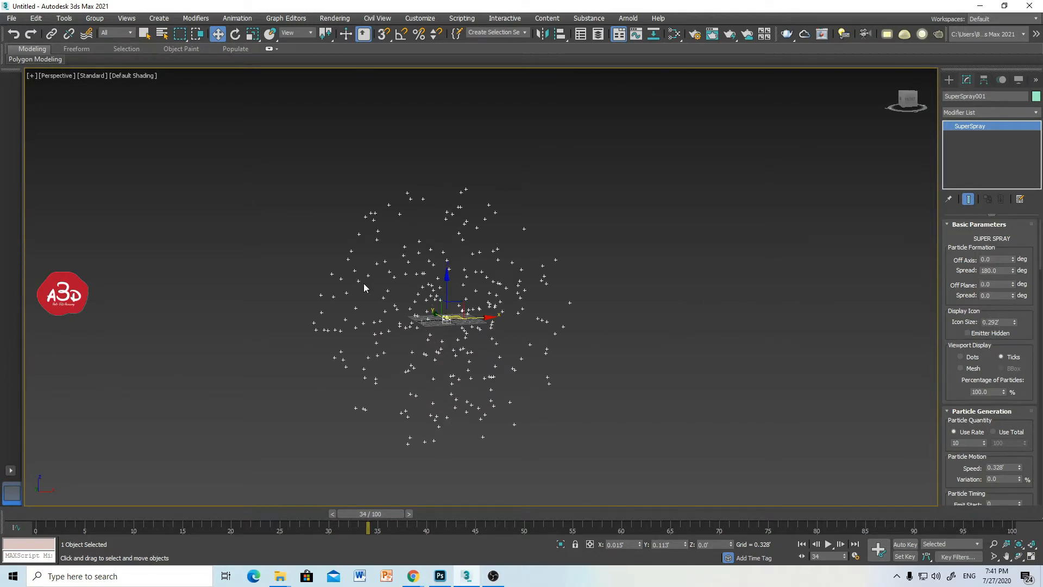
Examine the flat particle fan from above and increase the Off Plane Spread to 180 degrees
middle_click_drag(496, 295, 480, 376, "alt")
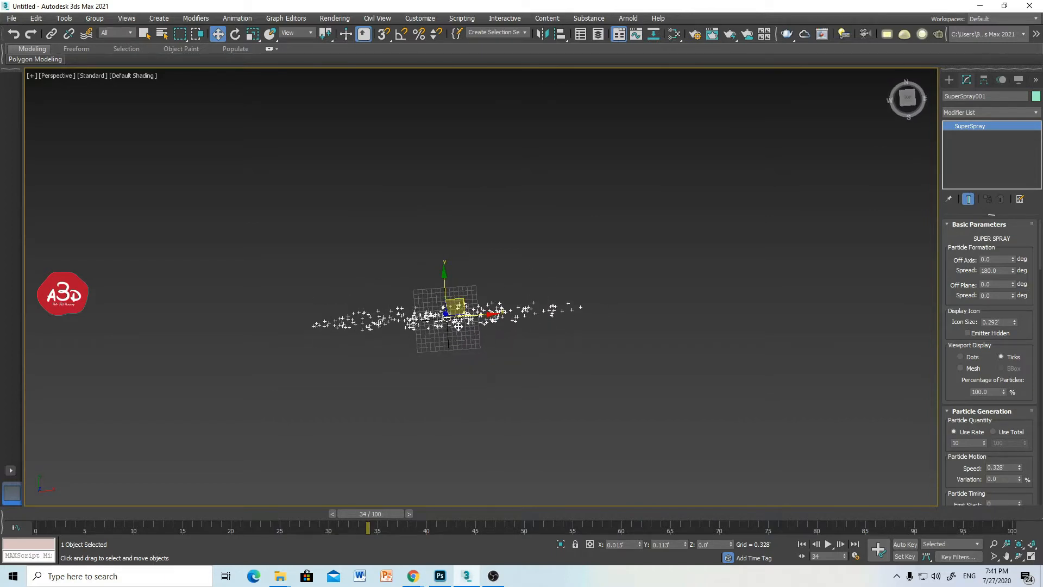
middle_click_drag(459, 326, 459, 346, "alt")
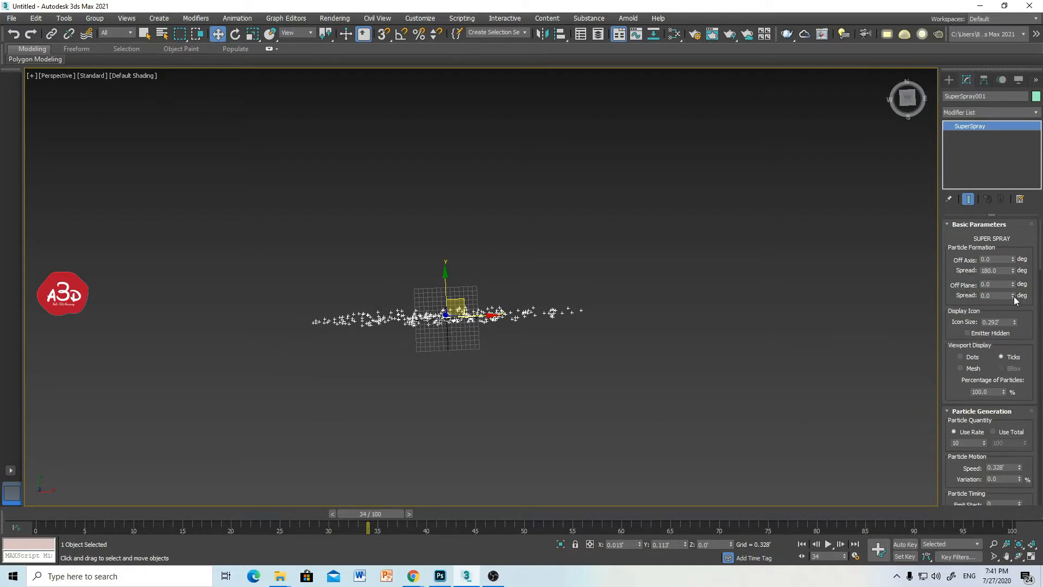
left_click_drag(1013, 296, 1004, 263)
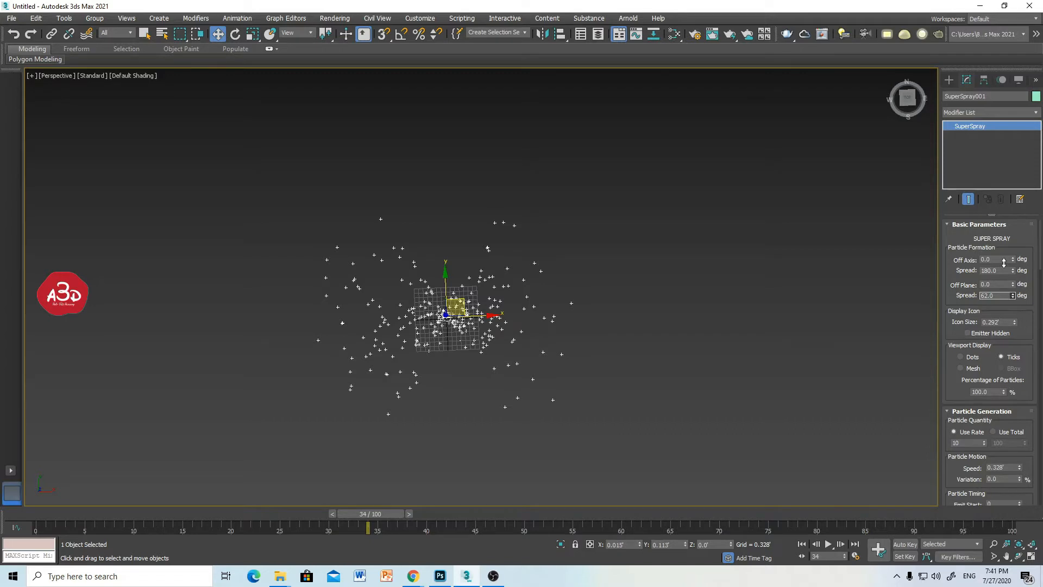
left_click_drag(1004, 263, 981, 169)
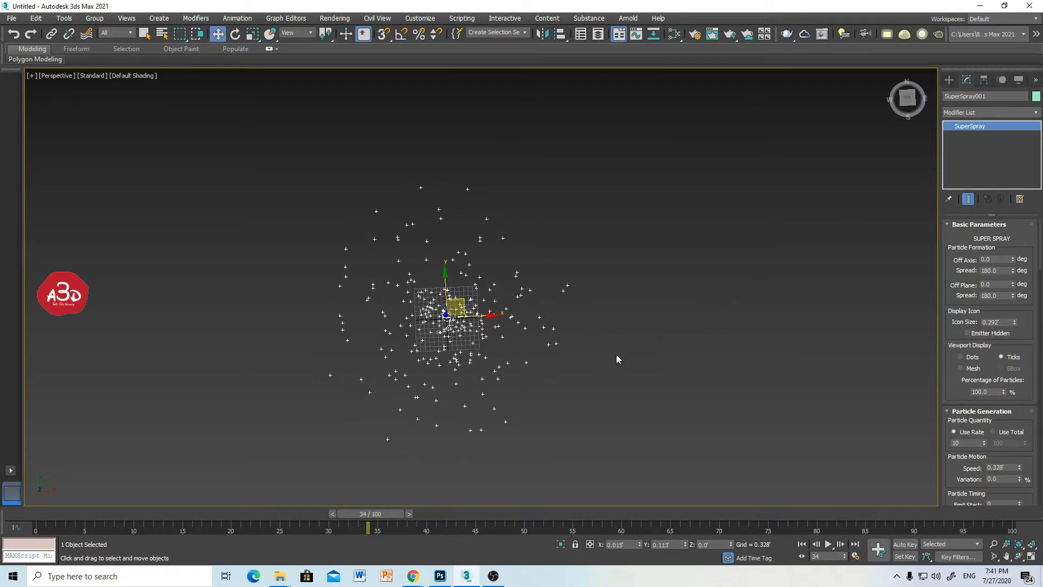
middle_click_drag(616, 354, 564, 294, "alt")
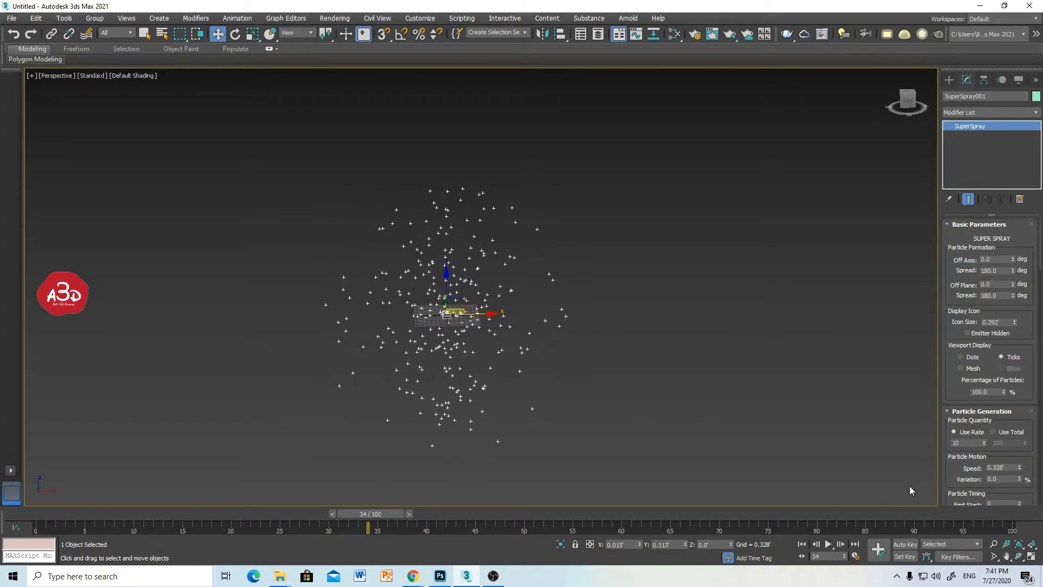
Play the animation from frame 0 to watch the particles emit in all directions, and stop it at frame 53
left_click_drag(387, 514, 108, 536)
key("w")
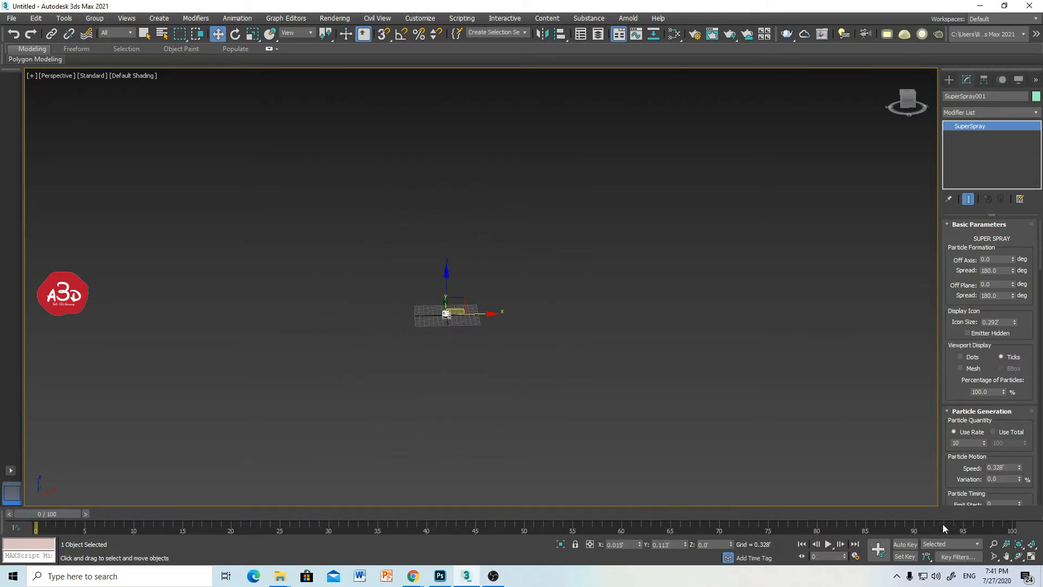
left_click(830, 545)
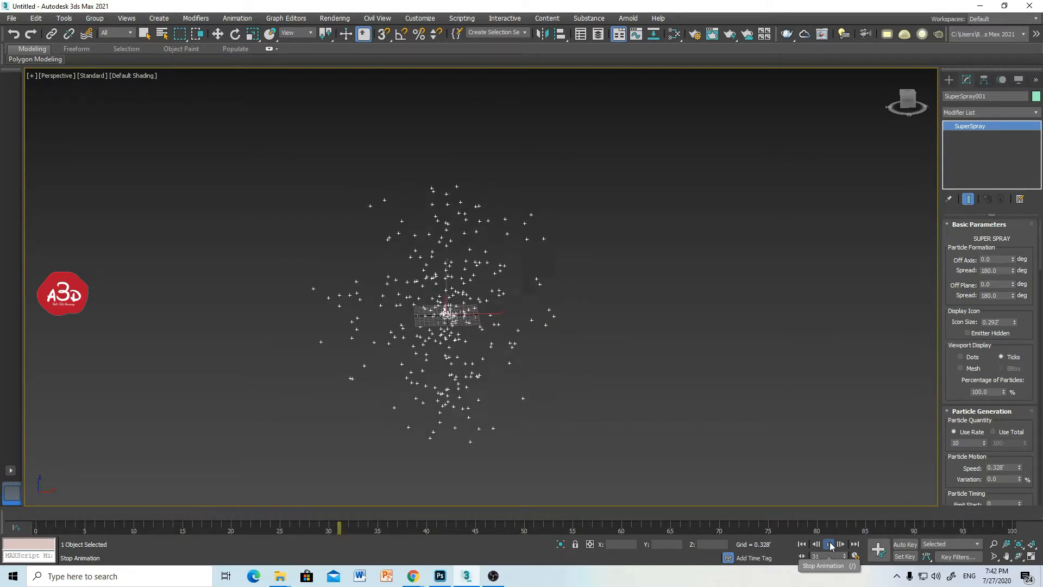
left_click(830, 544)
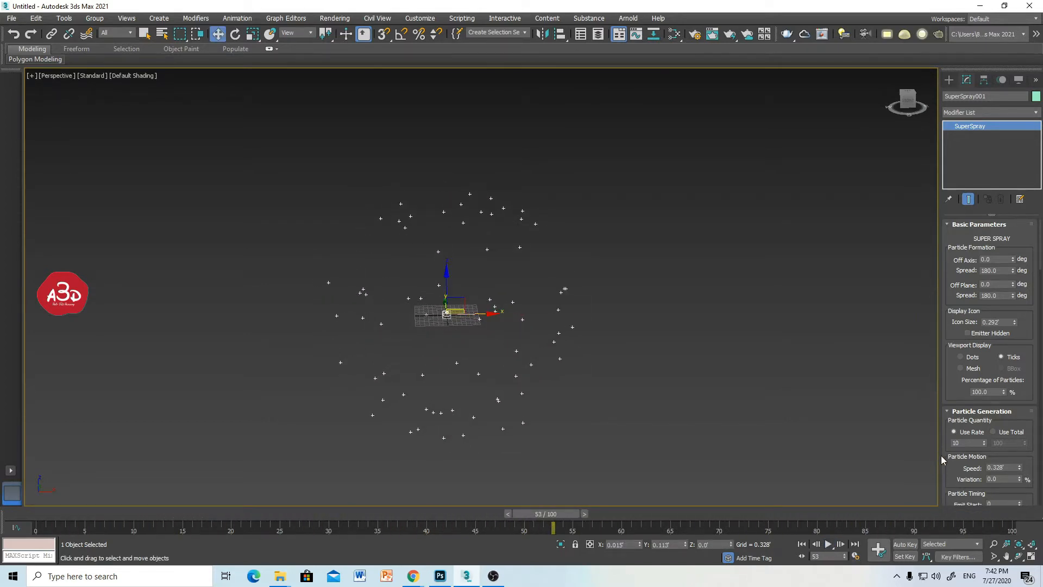
Set the particles' Emit Stop to frame 100, play the animation and stop it at frame 63
scroll(951, 396, "down", 3)
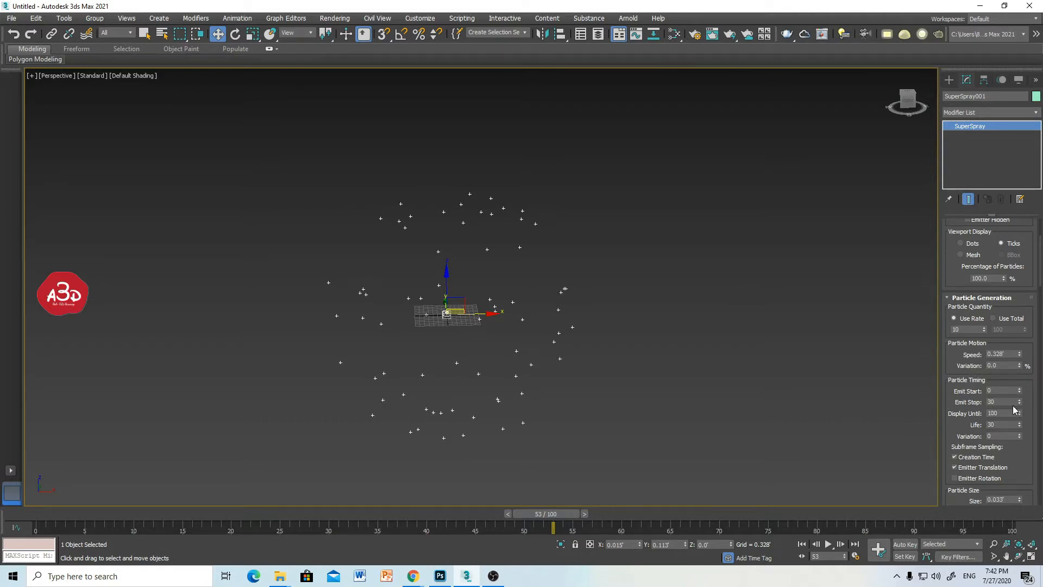
double_click(1004, 403)
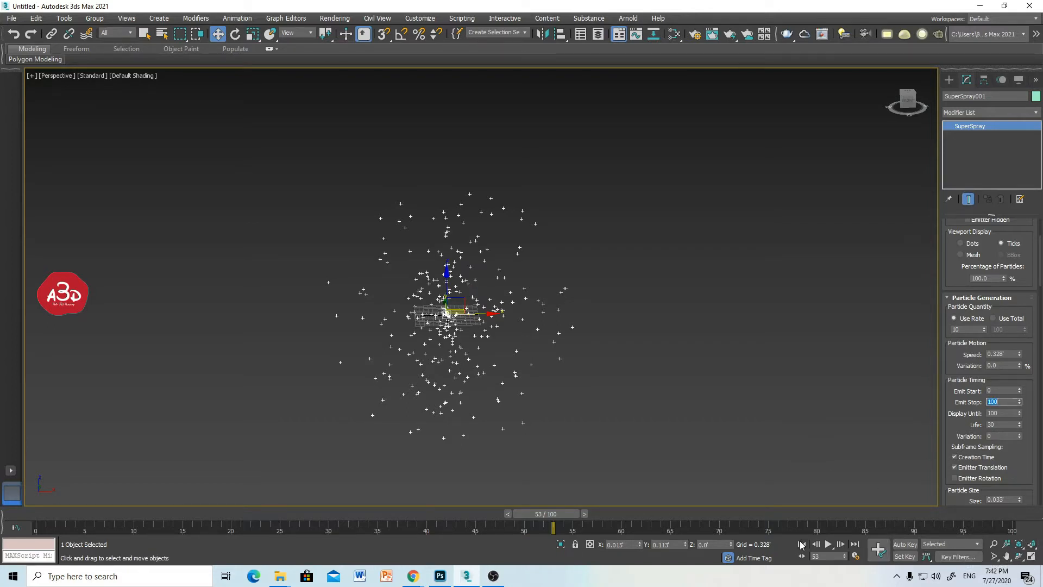
left_click(828, 544)
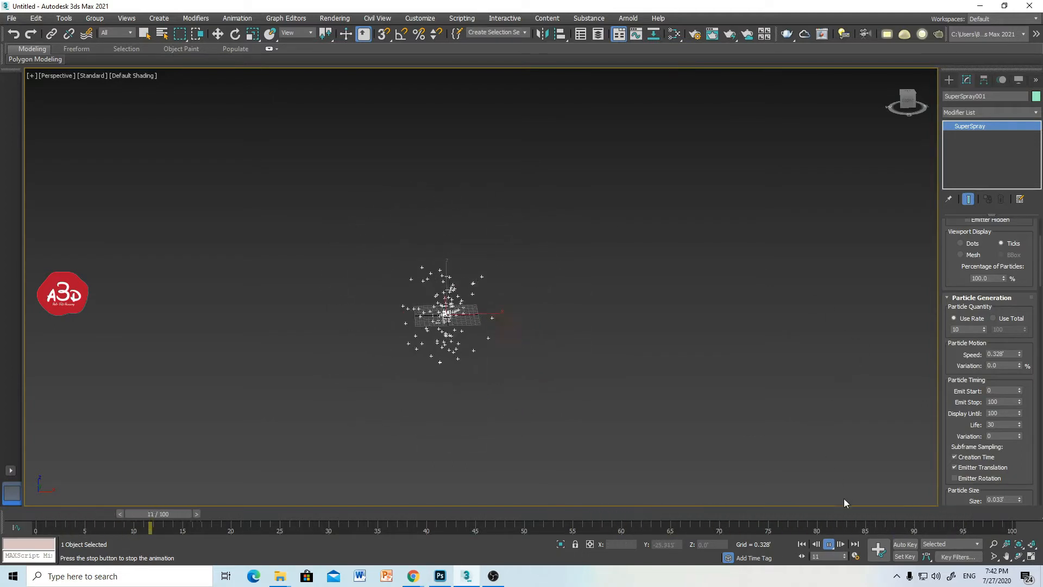
left_click(830, 544)
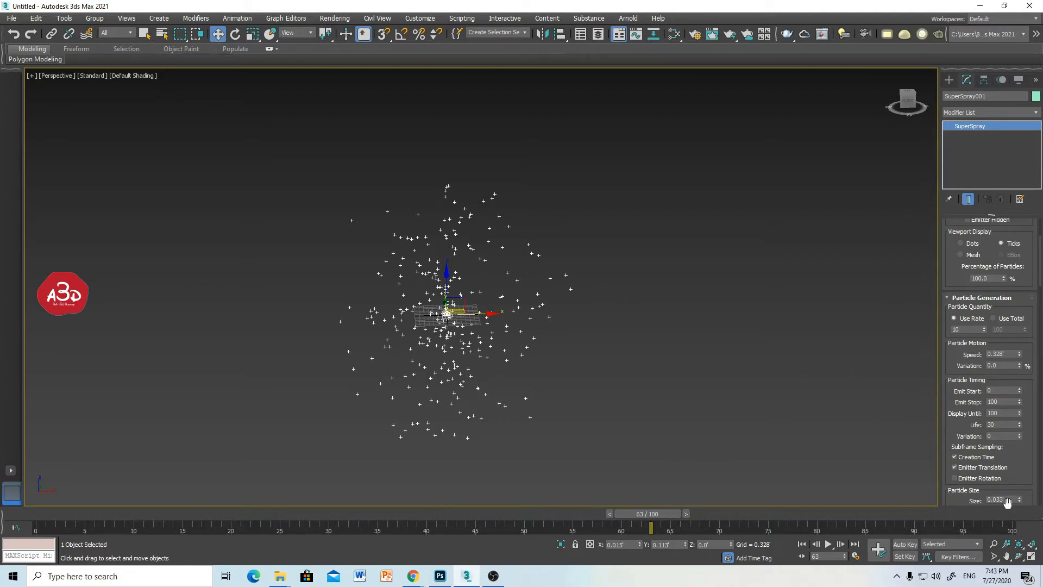
Go to frame 100, set the particle Life to 100 frames, and preview the animation from frame 0, stopping at frame 38
left_click_drag(648, 522, 1013, 522)
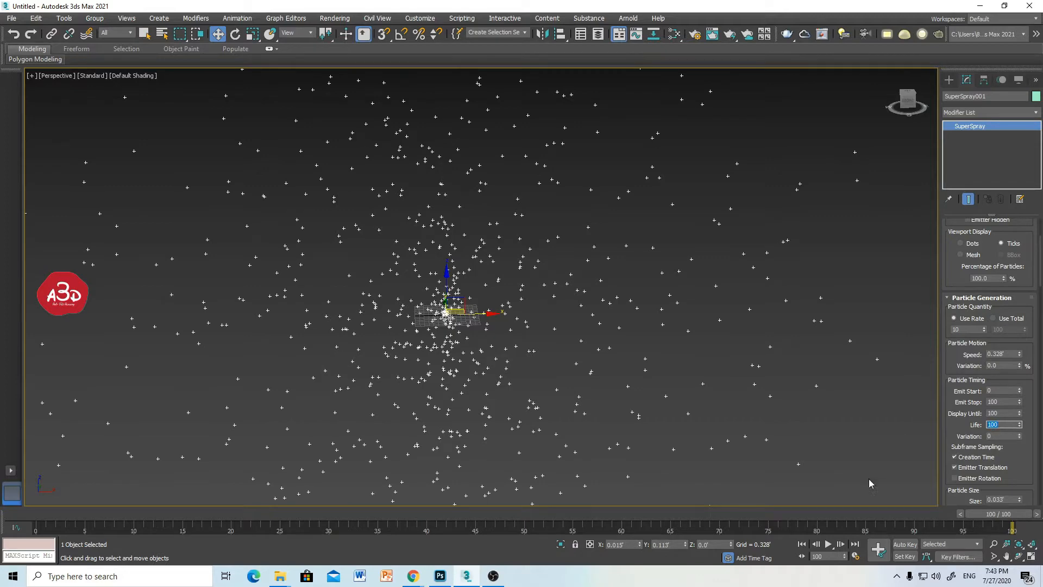
left_click(802, 544)
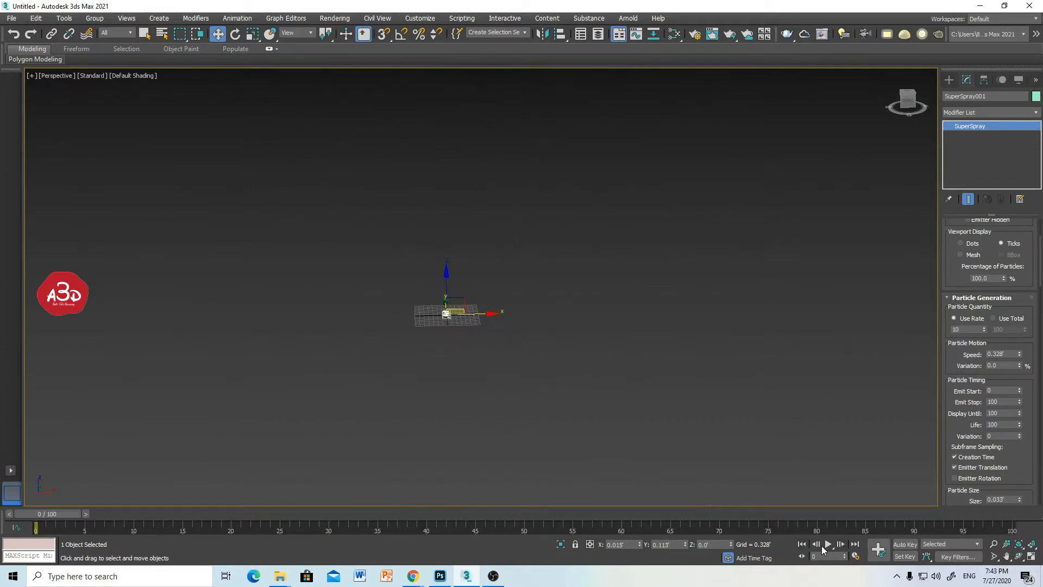
left_click(828, 544)
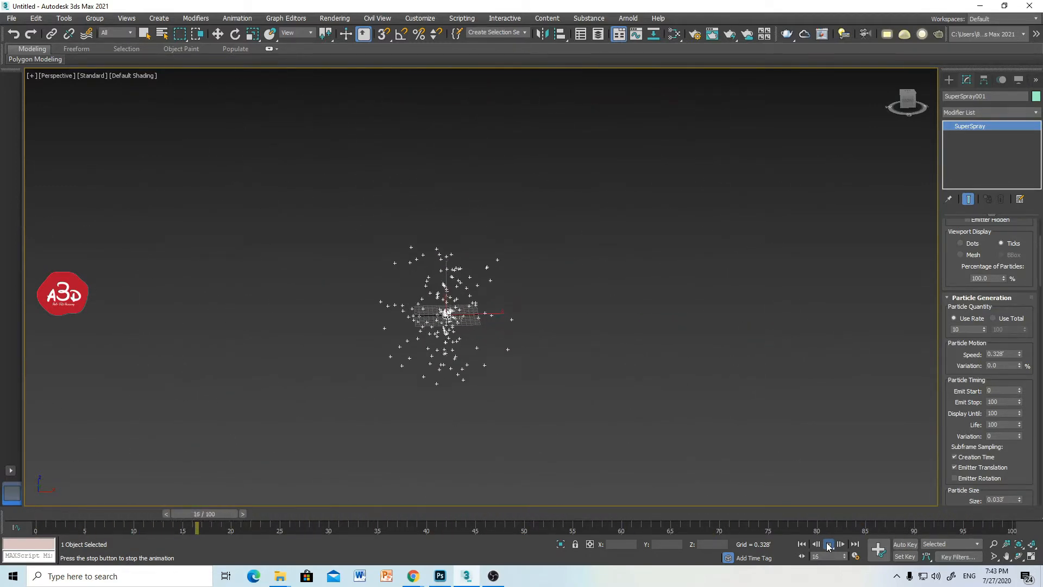
left_click(829, 544)
key("w")
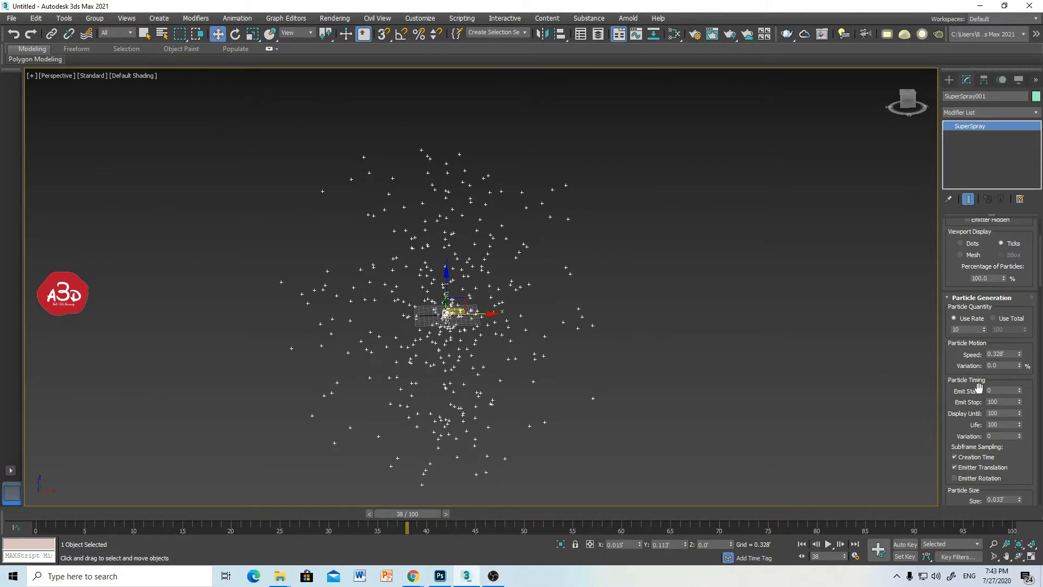
Return to frame 0, try an Emit Start of -100, and play the animation to check the pre-emitted particles
left_click_drag(404, 521, 33, 523)
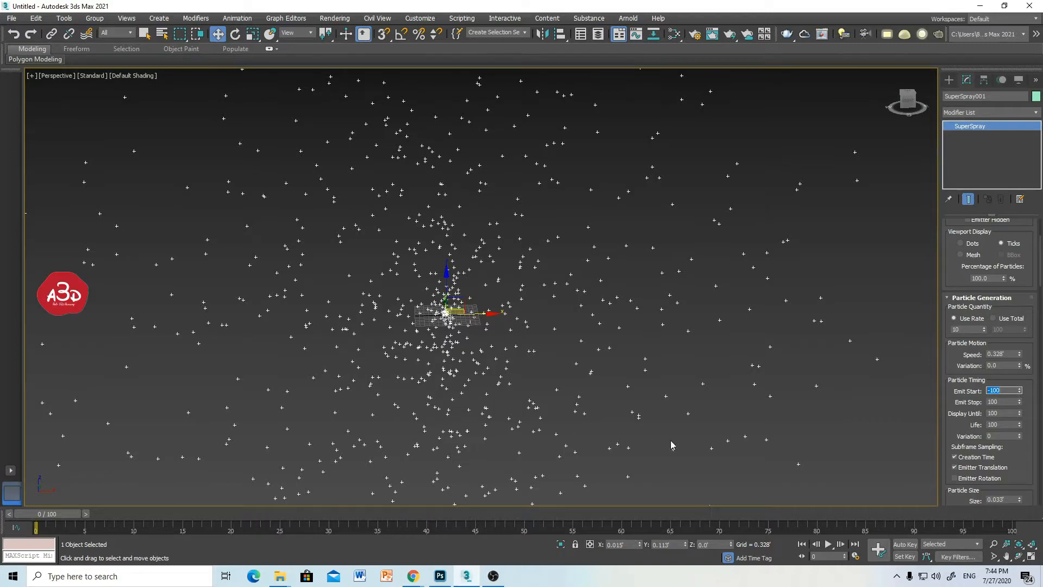
left_click(828, 544)
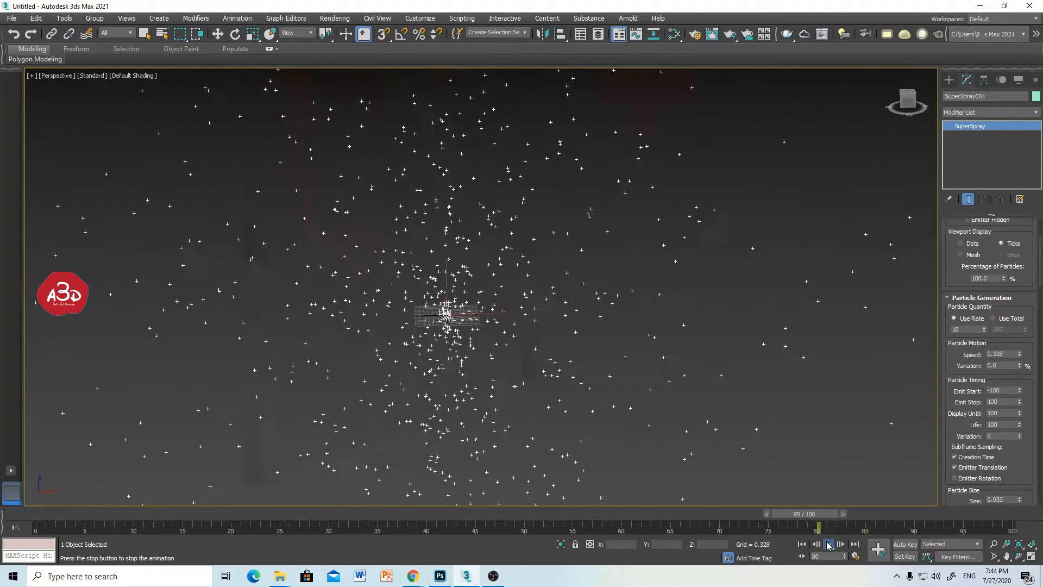
left_click(828, 545)
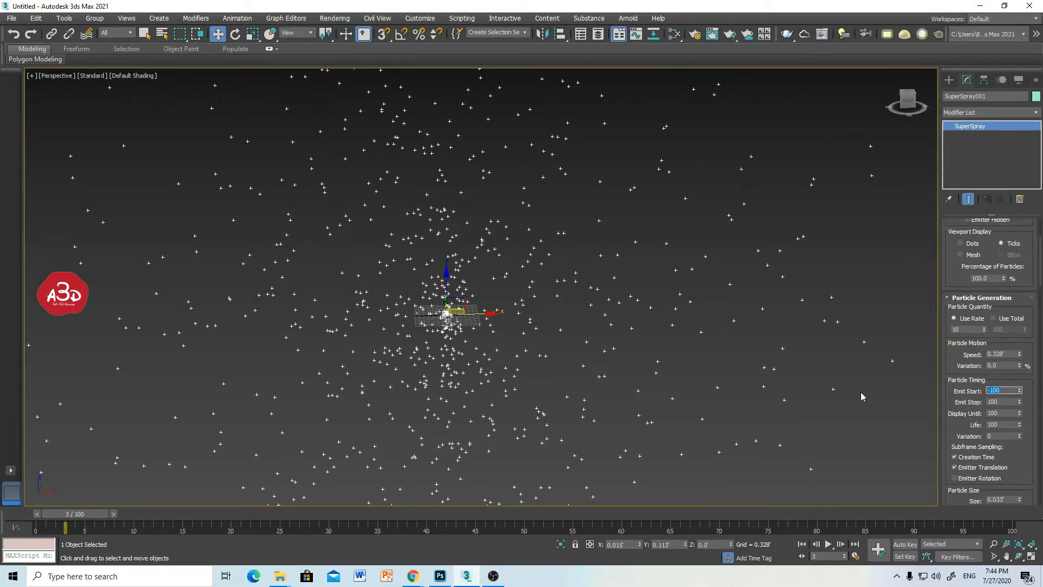
Set Emit Start to 0, play the animation and stop it at frame 31
type("0")
key("Return")
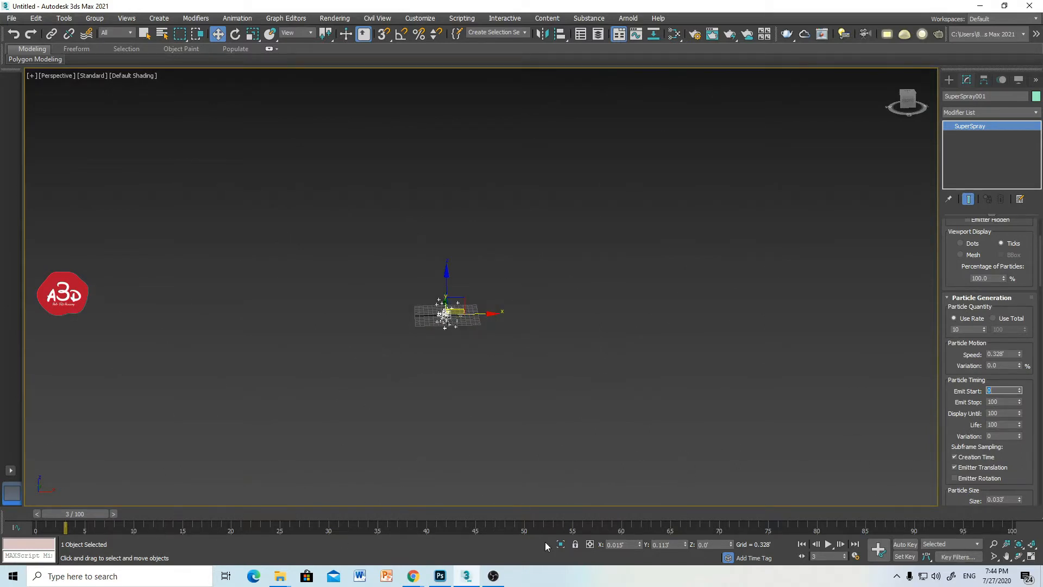
left_click(829, 544)
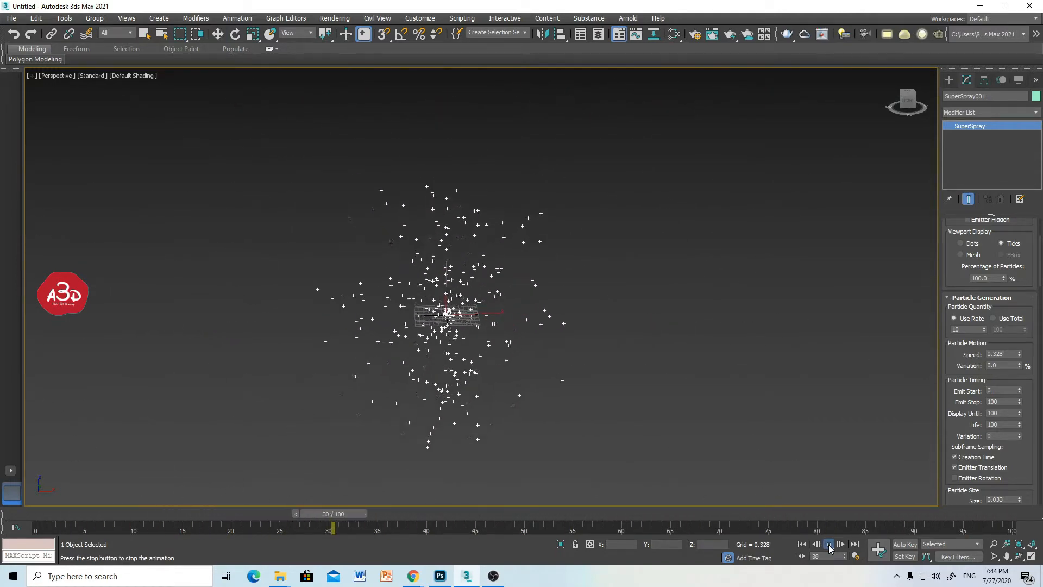
left_click(829, 546)
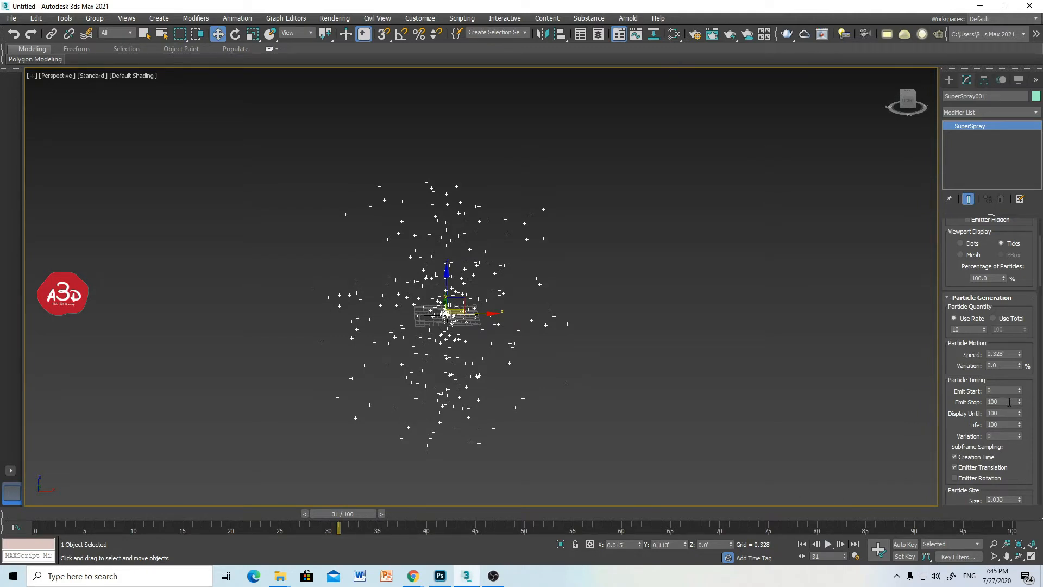
Set the particles' Emit Stop to frame 5
type("5")
key("Return")
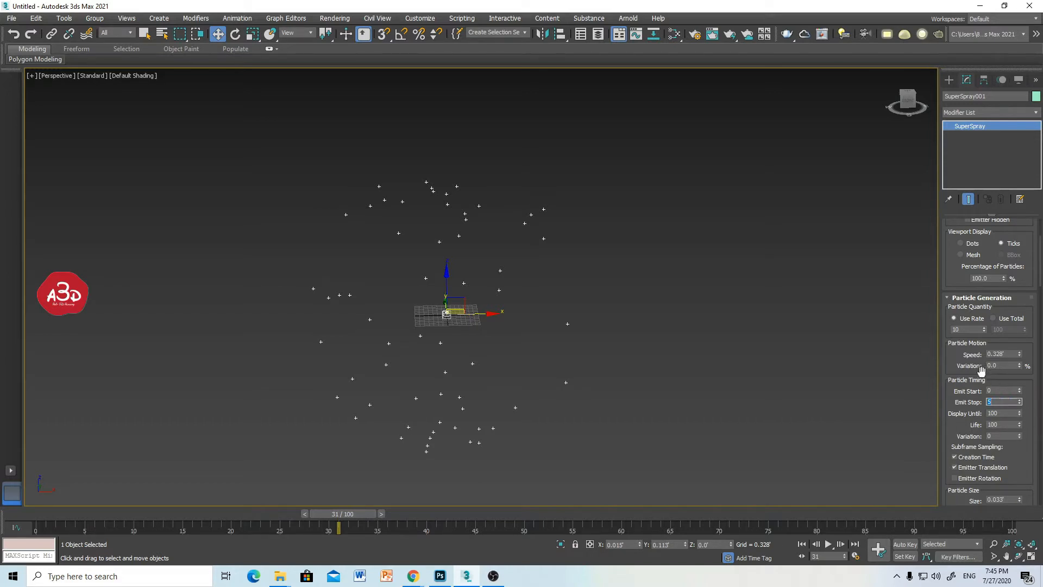
Set the particle Use Rate to 100, preview the animation from frame 0 stopping at frame 67, and return to frame 0
double_click(970, 329)
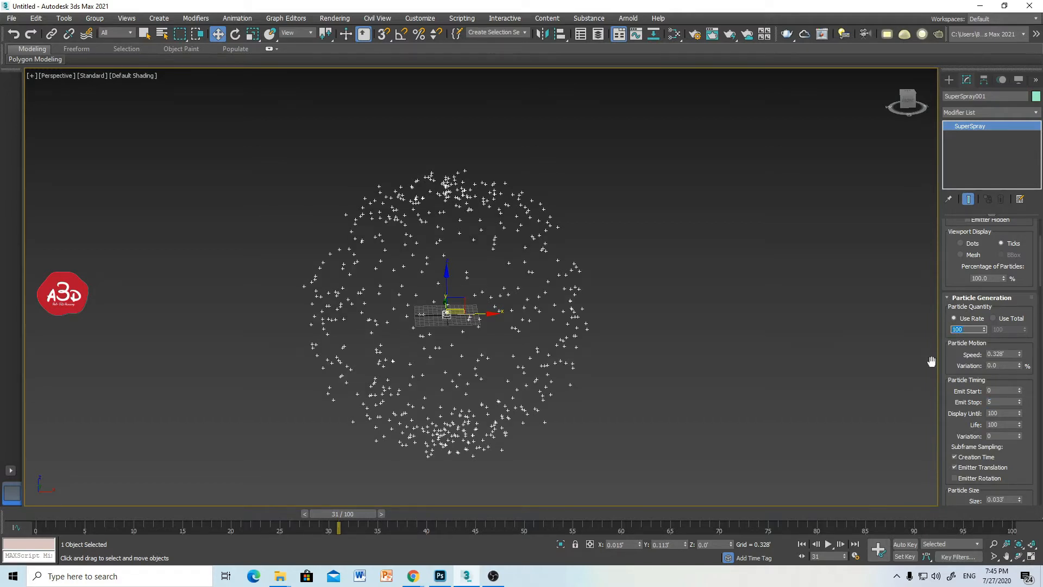
left_click(800, 544)
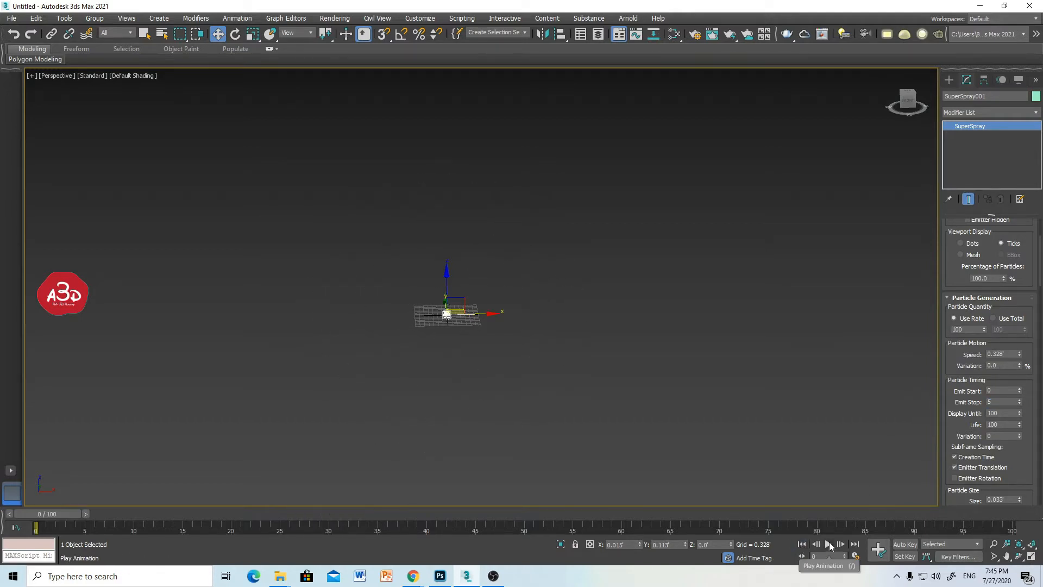
left_click(828, 544)
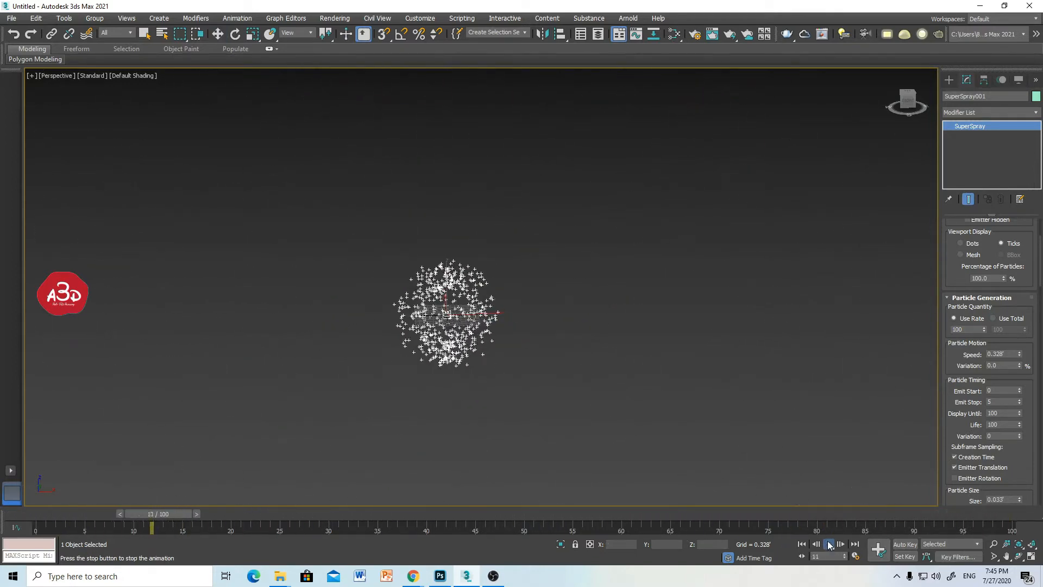
left_click(829, 543)
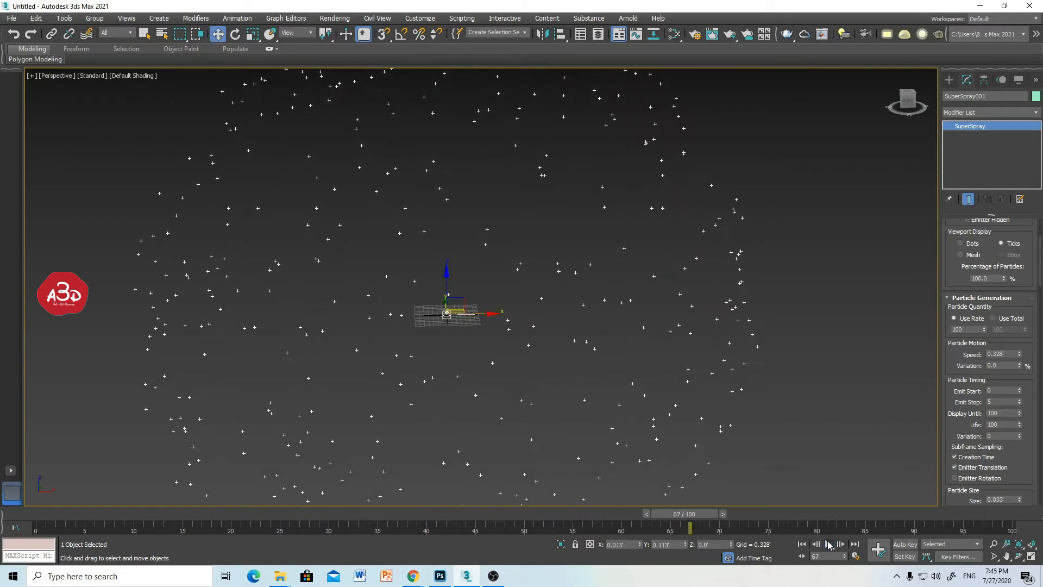
left_click(803, 544)
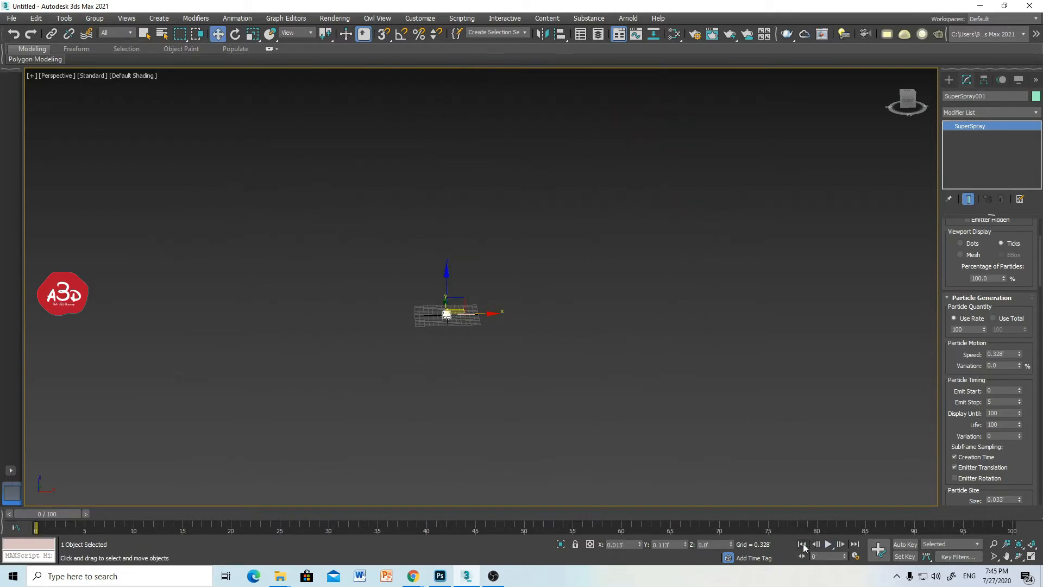
Set the particle Speed to 10' and play the animation from frame 0 with the spray deselected, stopping at frame 26
double_click(1012, 354)
type("10")
key("Return")
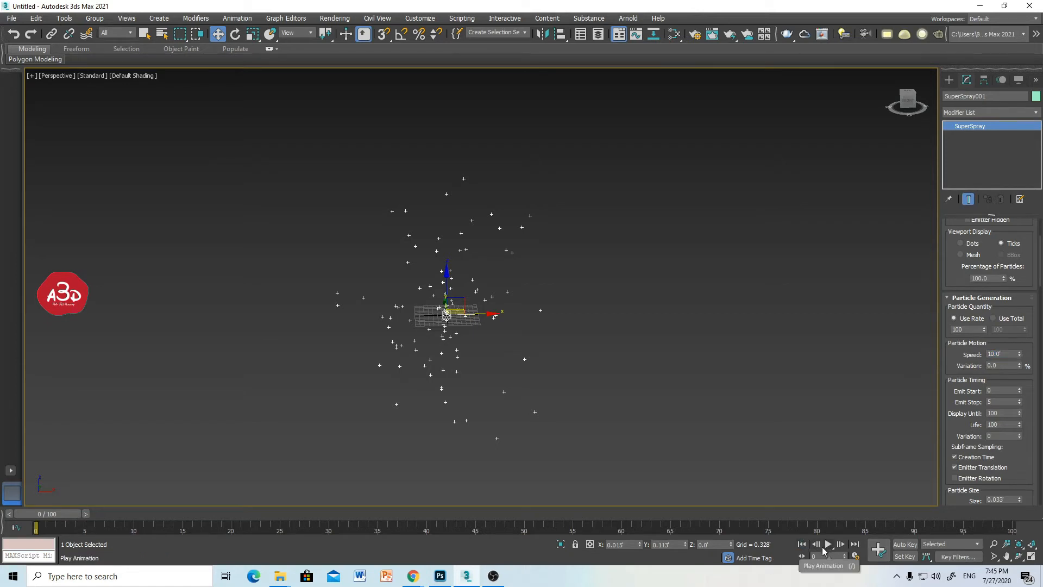
left_click(803, 544)
left_click(773, 435)
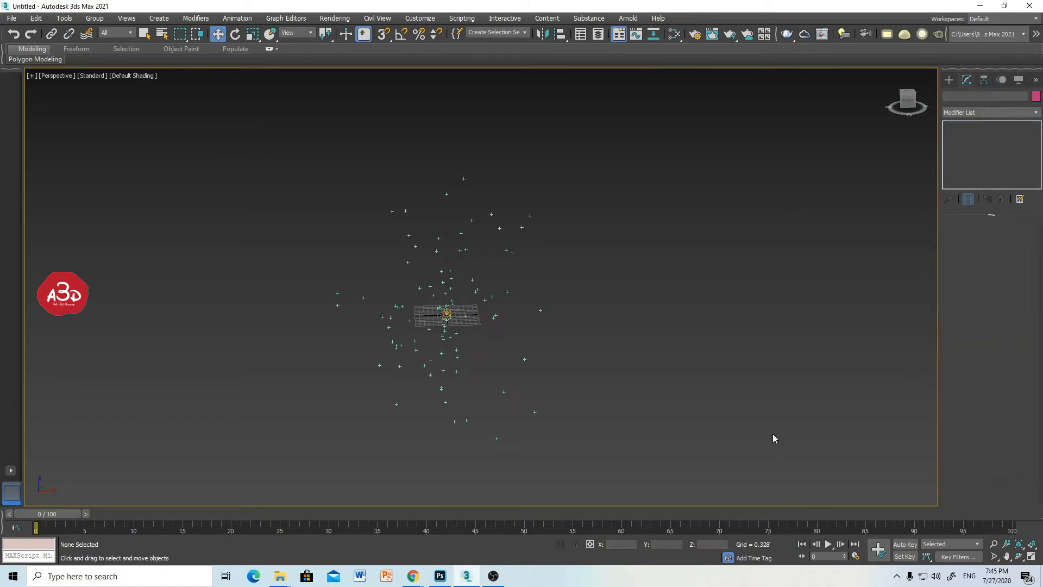
left_click(828, 544)
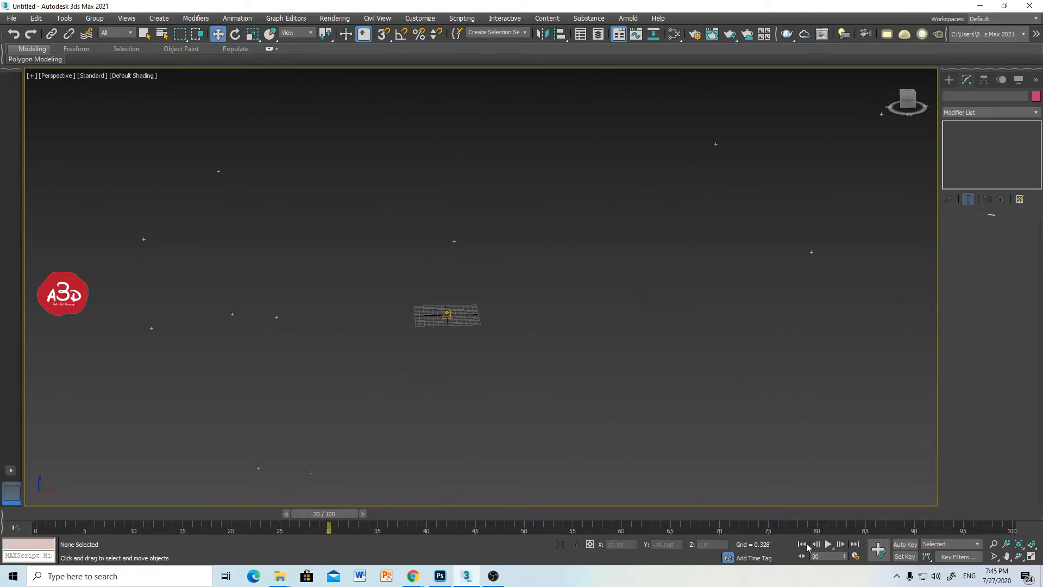
left_click(804, 545)
left_click(829, 544)
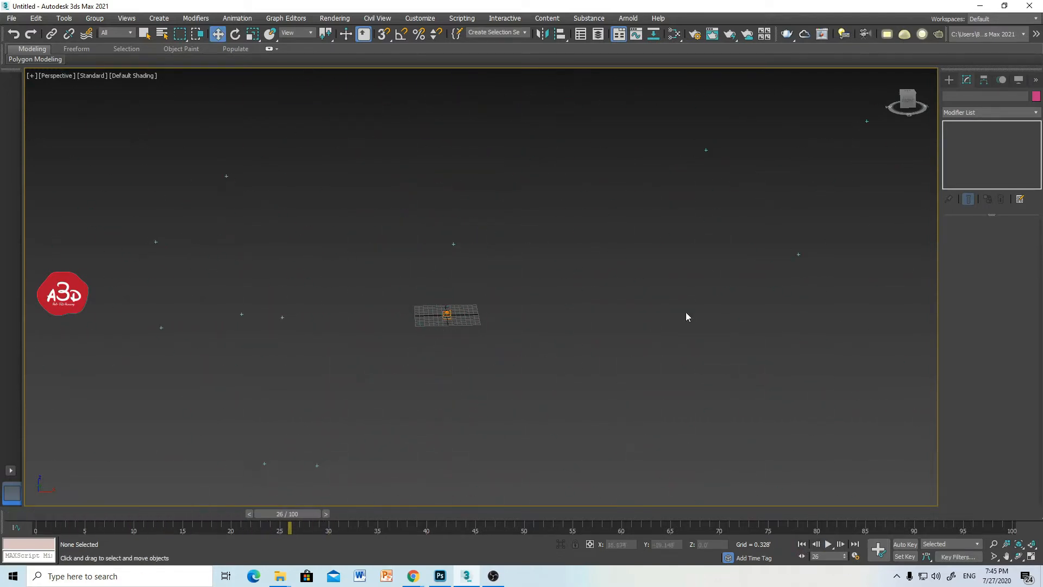
Return to frame 0 and set the Super Spray's Emit Start to 3 and Emit Stop to 6
left_click_drag(606, 87, 855, 315)
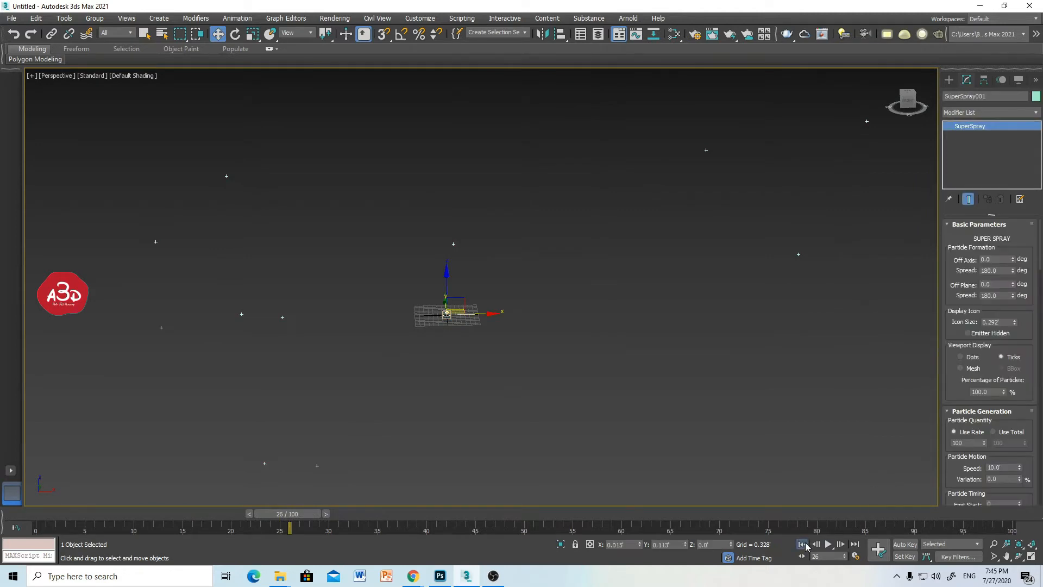
left_click(805, 545)
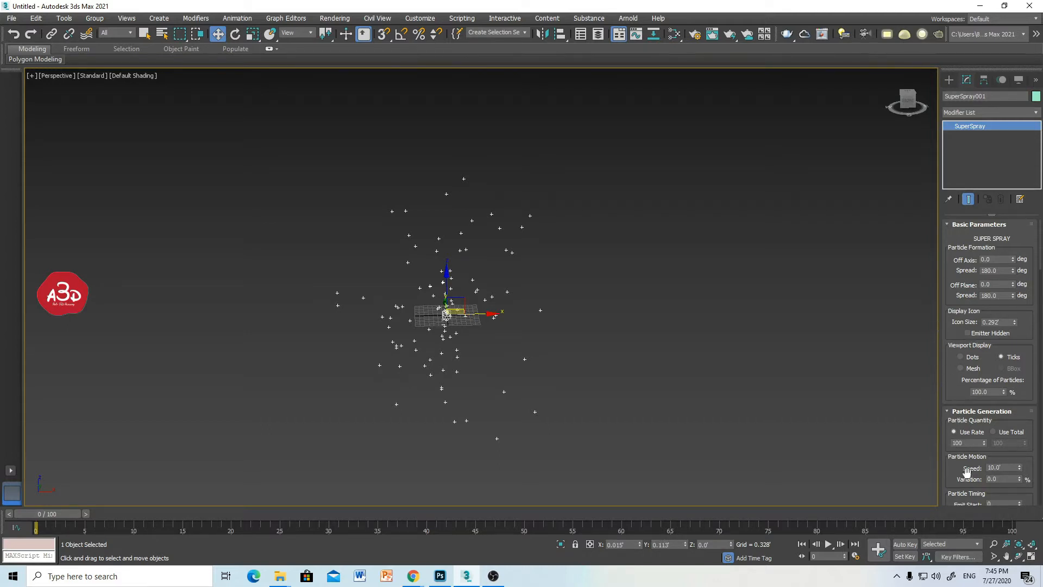
scroll(948, 393, "down", 4)
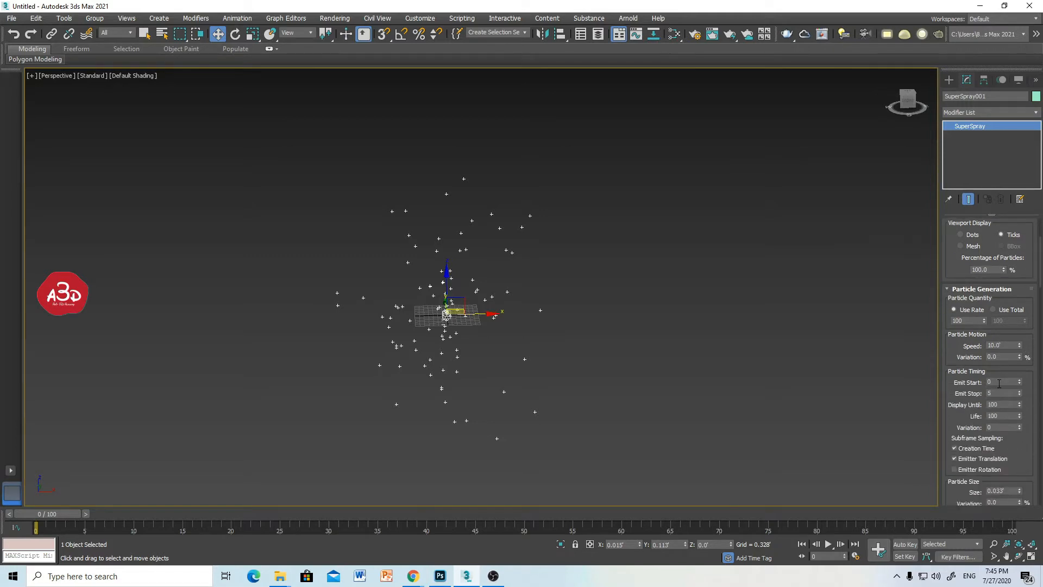
left_click(1000, 383)
key("Return")
left_click(998, 393)
left_click(810, 481)
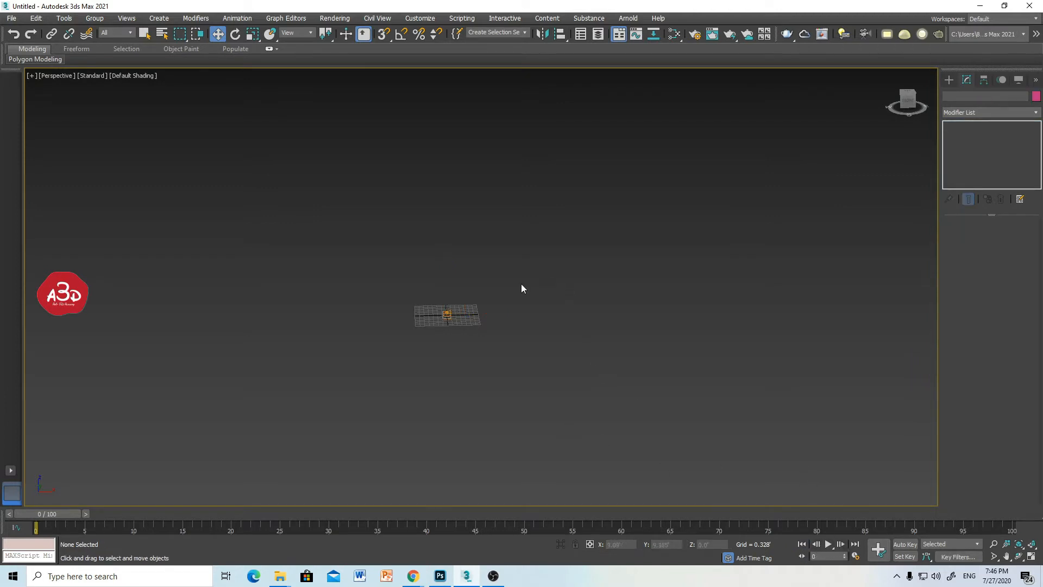
Preview the particle burst from frame 0, stopping at frame 17, and switch the spray's viewport display to Mesh
left_click_drag(520, 284, 350, 384)
left_click(828, 544)
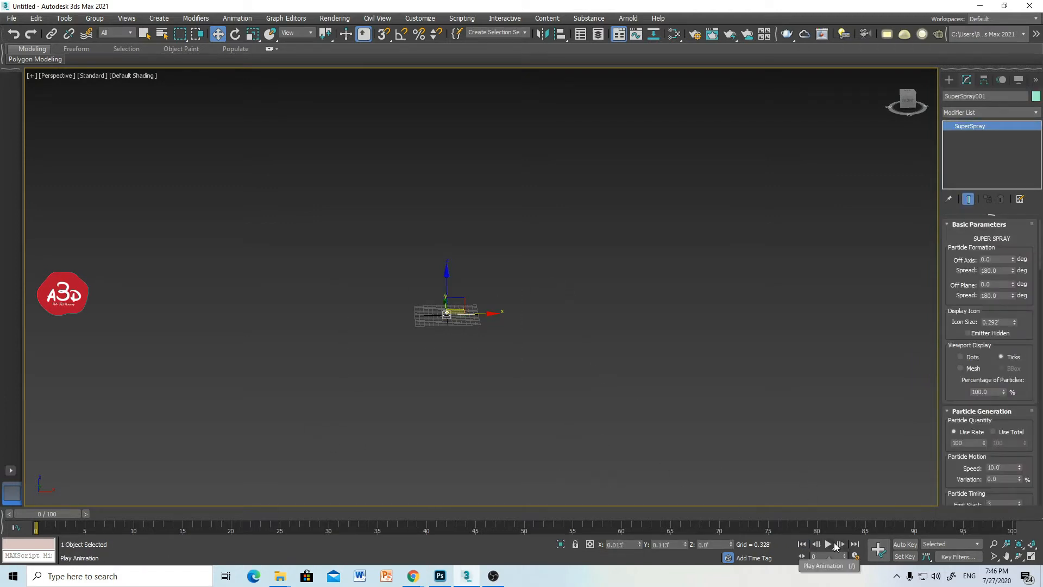
scroll(513, 355, "down", 3)
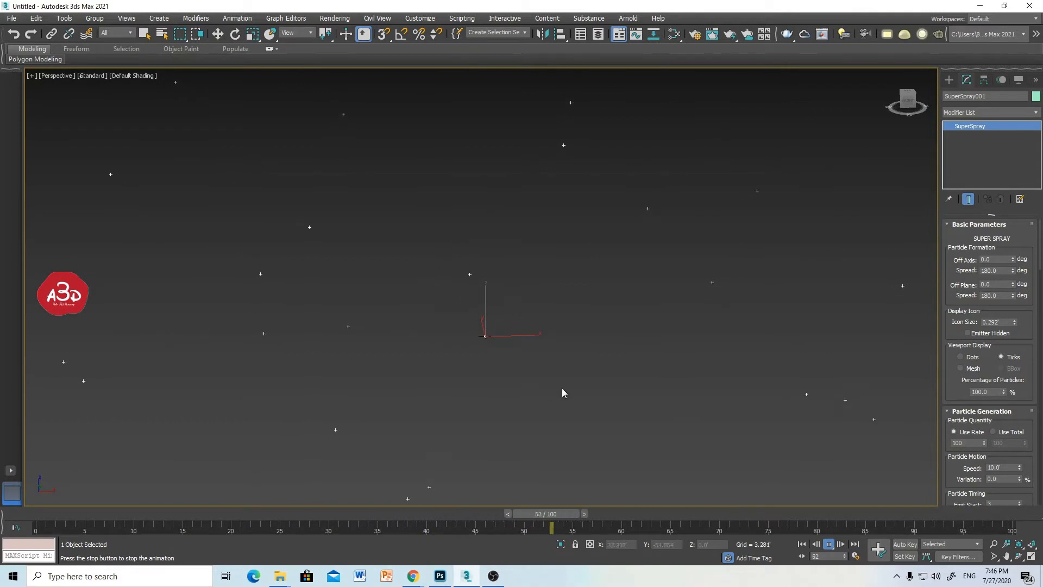
left_click(829, 545)
left_click(802, 544)
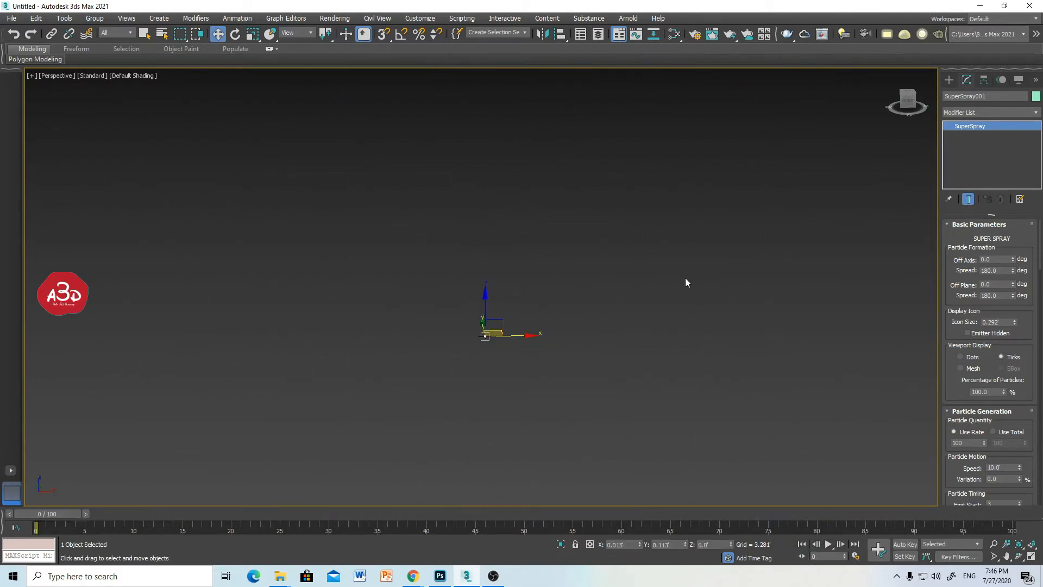
left_click(828, 544)
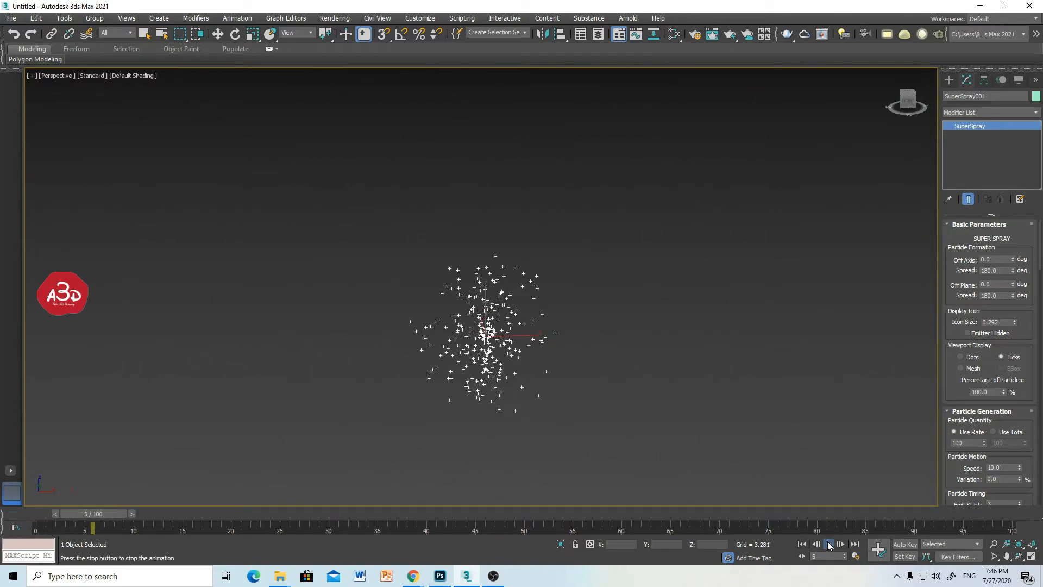
left_click_drag(870, 417, 867, 418)
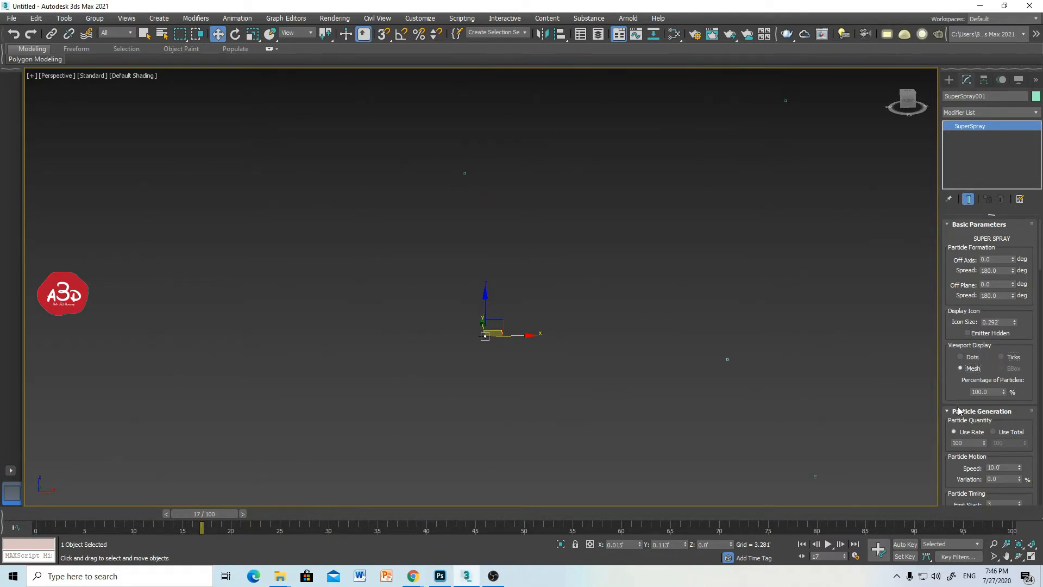
Try a particle Size of 1' and deselect the spray to view the mesh particles
left_click_drag(955, 435, 956, 274)
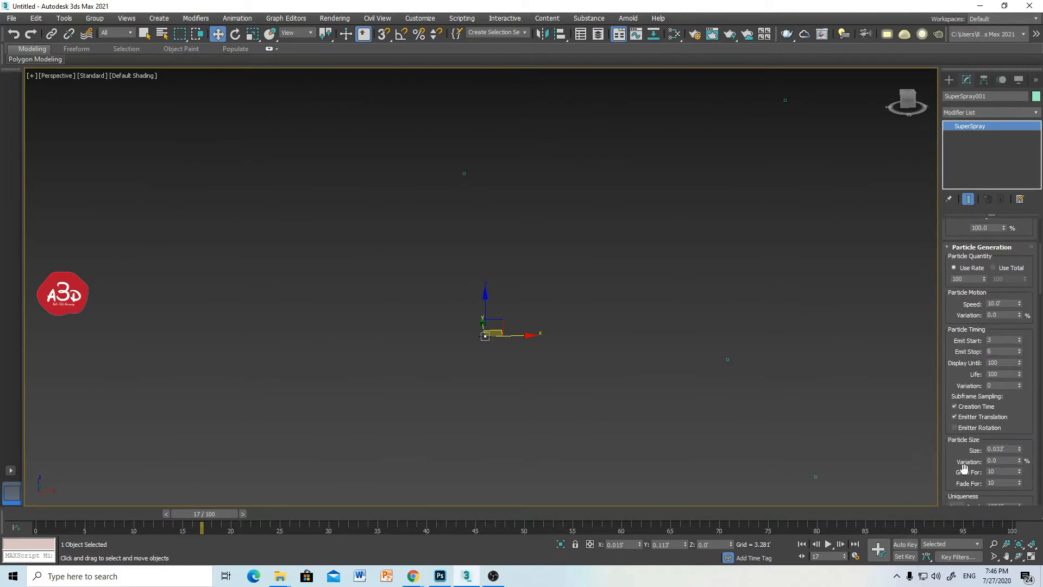
left_click_drag(965, 470, 970, 326)
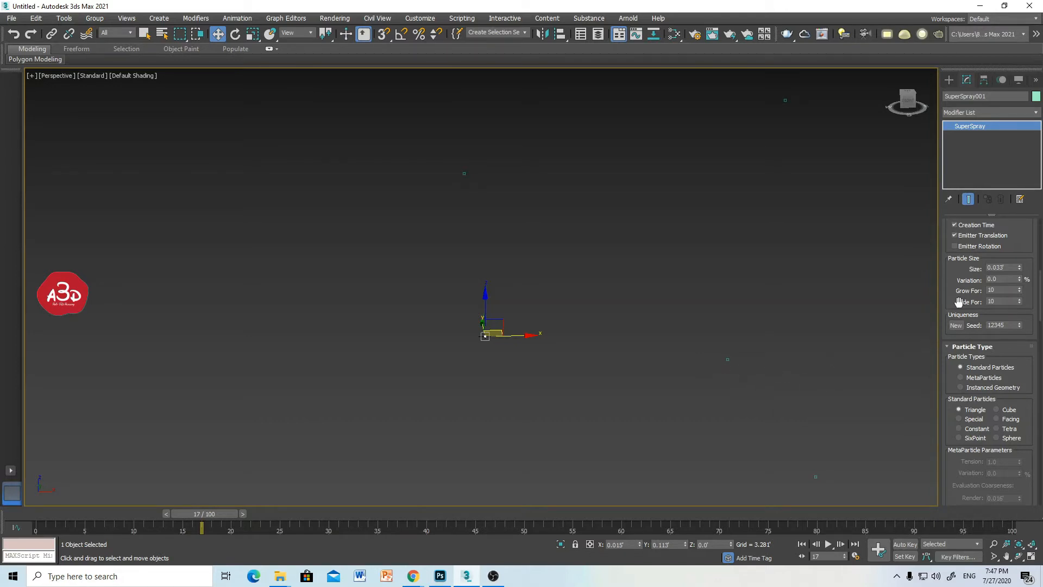
left_click_drag(1008, 267, 956, 268)
type("1")
key("Return")
left_click(514, 234)
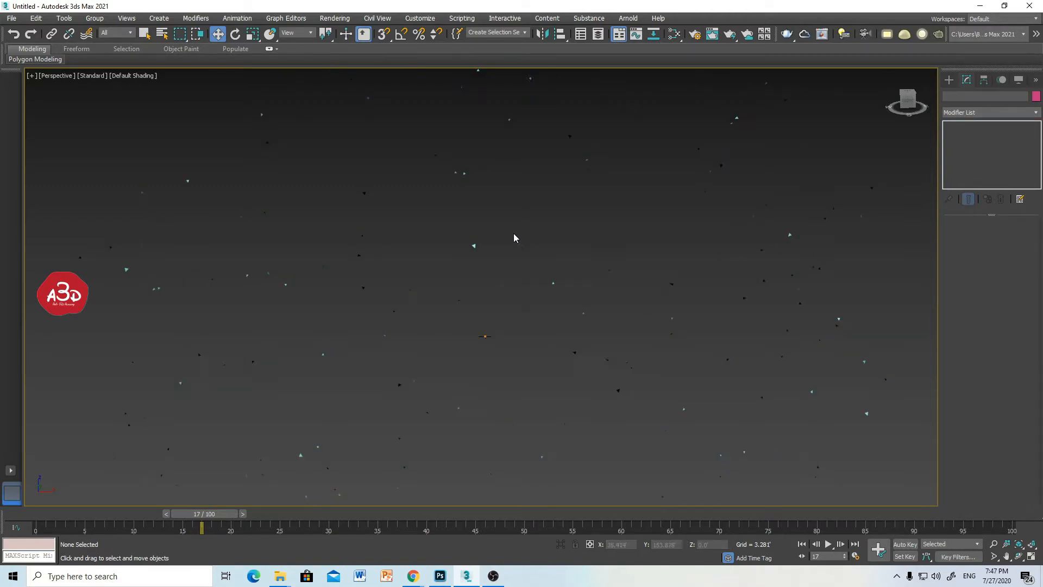
Reselect the Super Spray and play the animation from frame 0, stopping at frame 22
left_click_drag(474, 239, 461, 259)
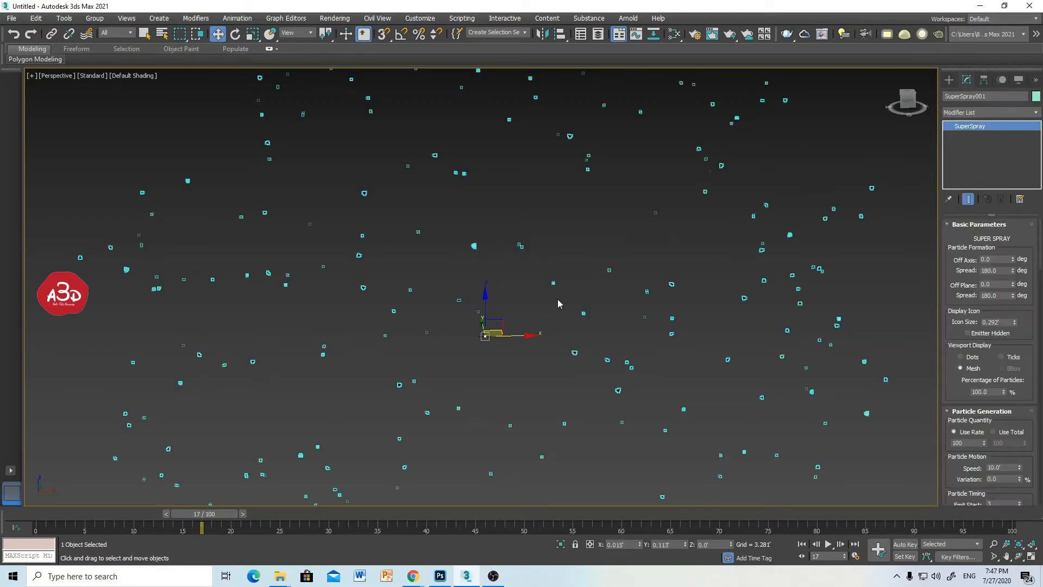
left_click(539, 267)
left_click_drag(541, 245, 682, 377)
left_click(802, 544)
left_click(829, 544)
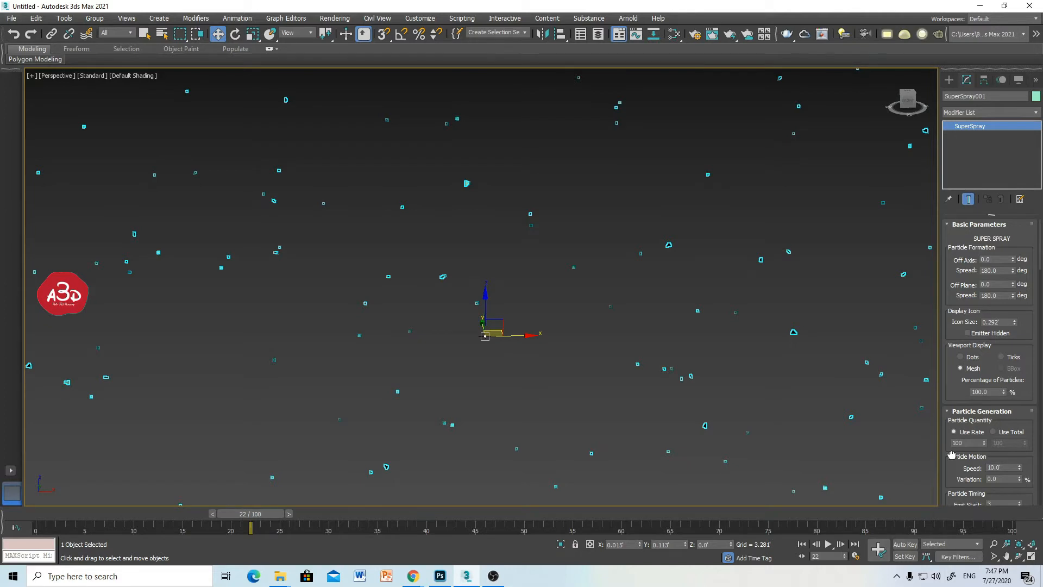
Set the particle Size to 10' and play the animation from frame 0, stopping at frame 7
left_click_drag(951, 454, 957, 141)
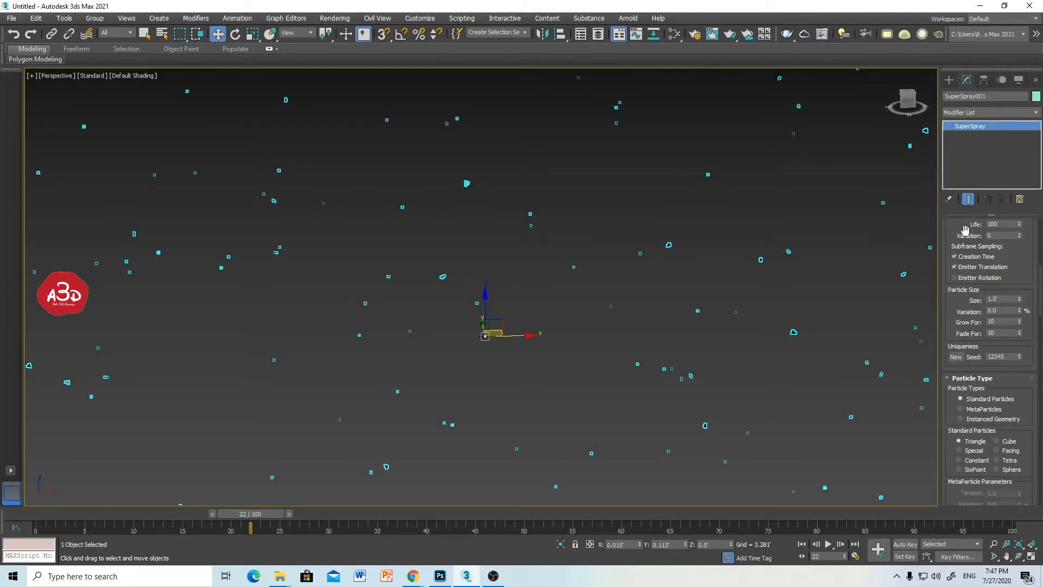
left_click_drag(1000, 299, 962, 305)
type("10")
key("Return")
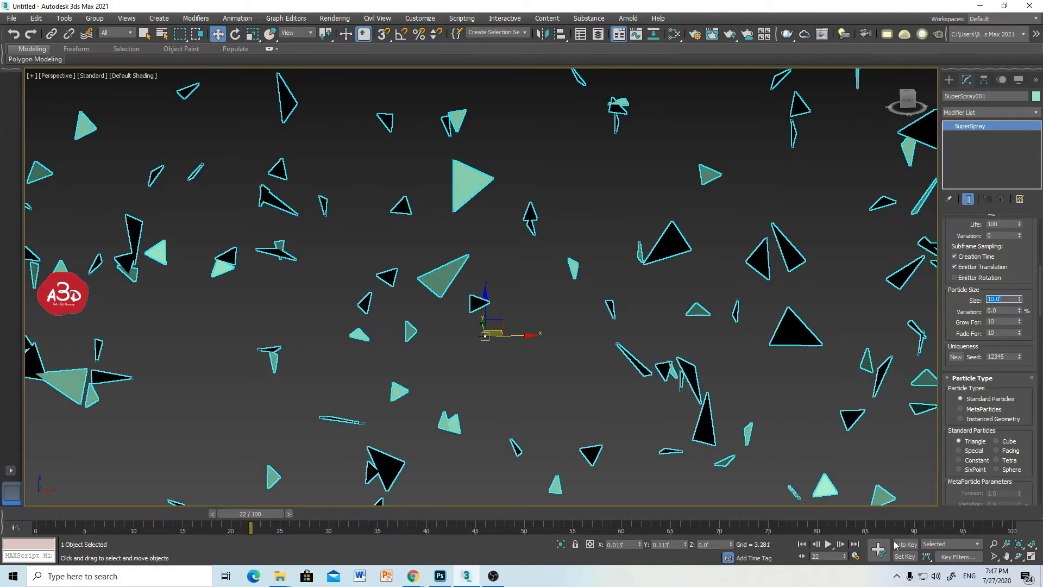
left_click(802, 544)
left_click(827, 544)
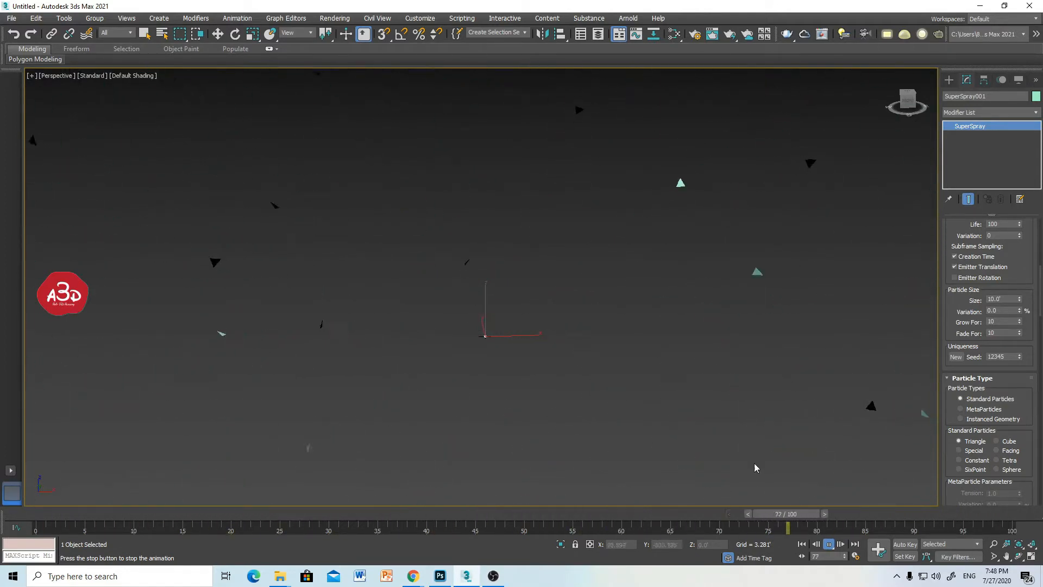
left_click(830, 545)
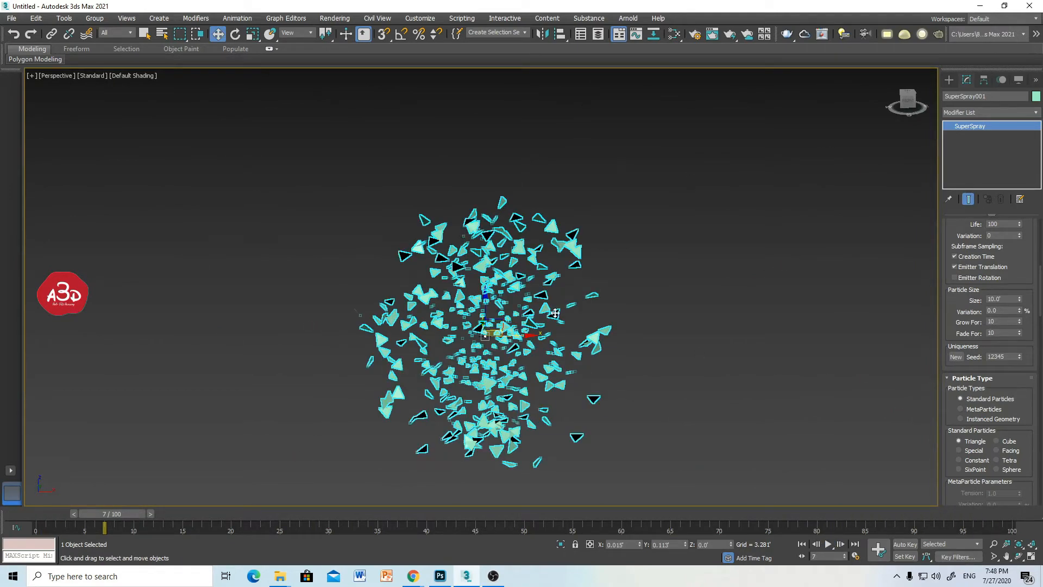
Try a particle size Variation of 50%, set it to 100%, and compare the differing triangle sizes up close
left_click(637, 286)
scroll(584, 288, "up", 5)
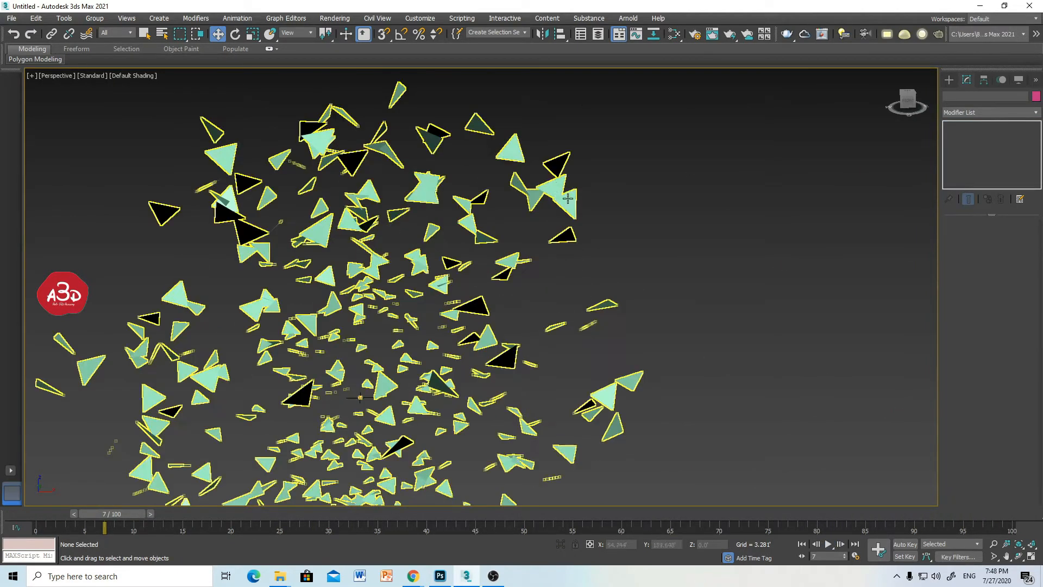
left_click_drag(532, 208, 498, 209)
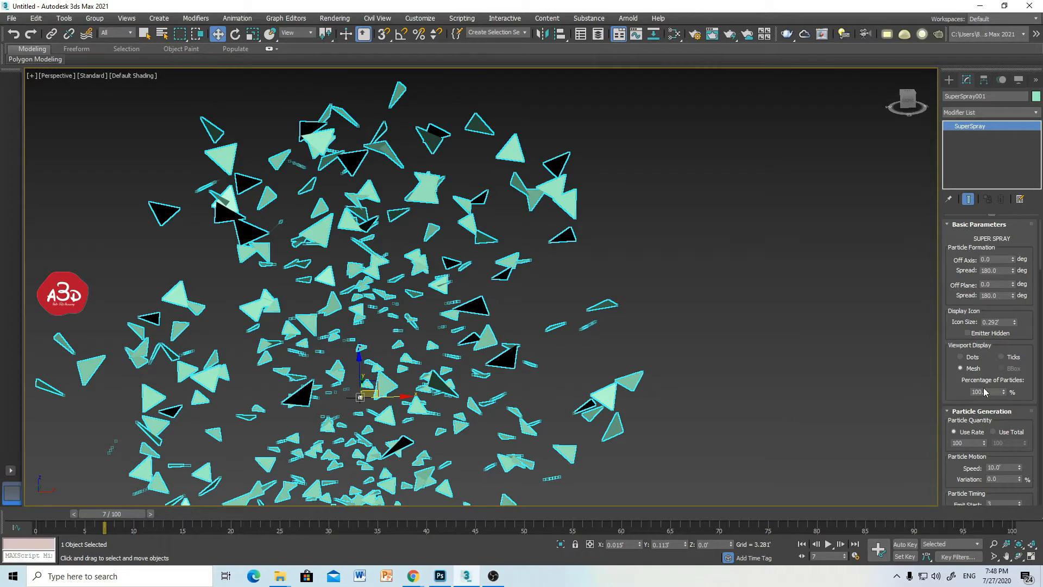
left_click_drag(952, 395, 941, 260)
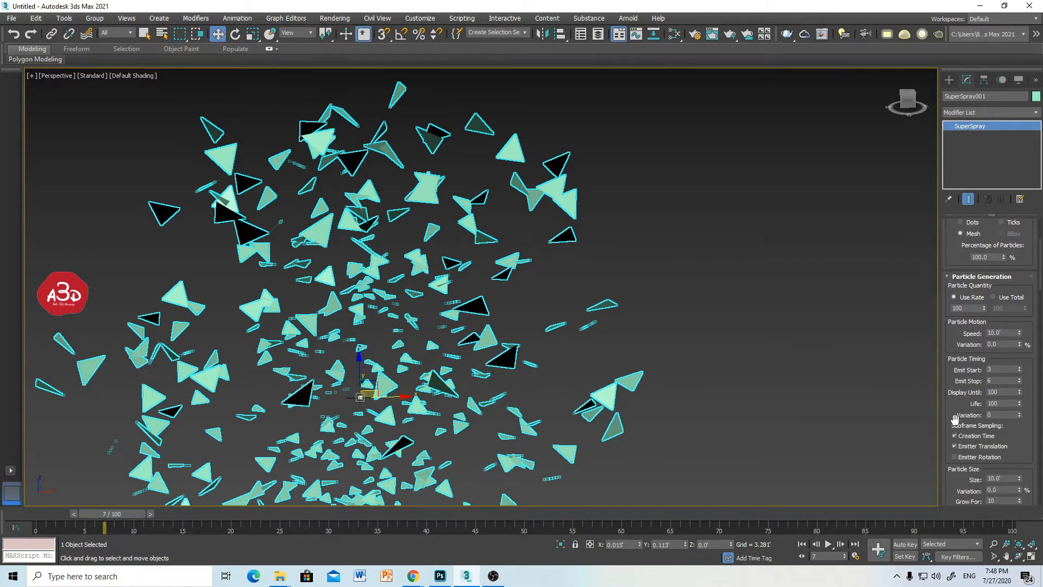
scroll(956, 415, "down", 3)
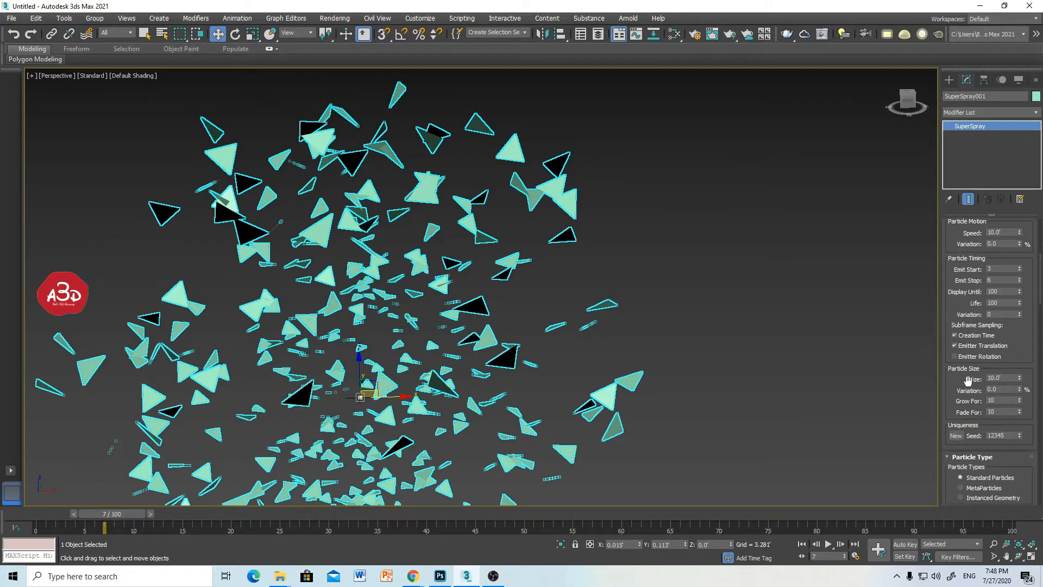
left_click(1013, 389)
type("5")
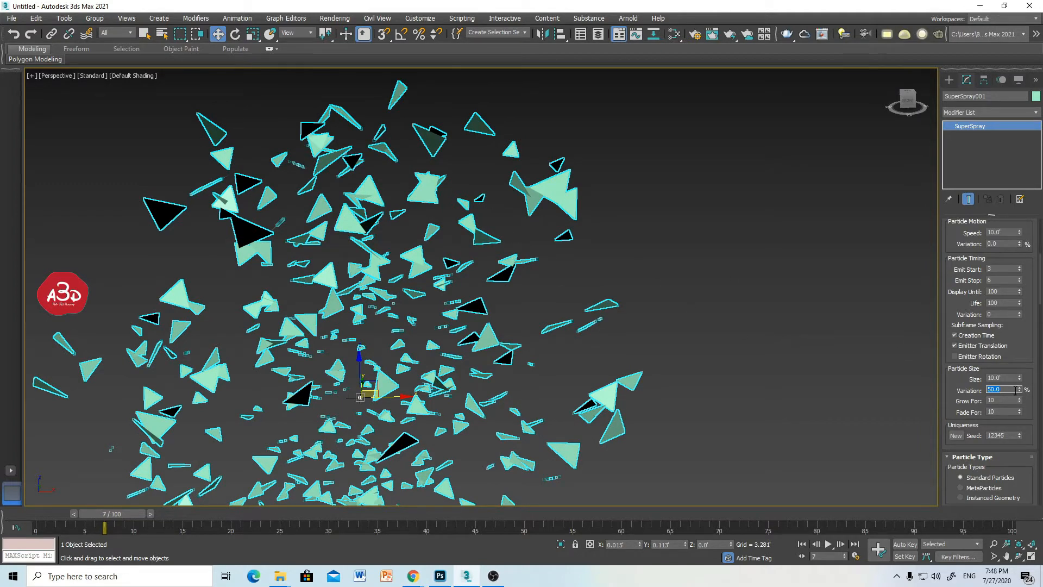
type("0")
key("Return")
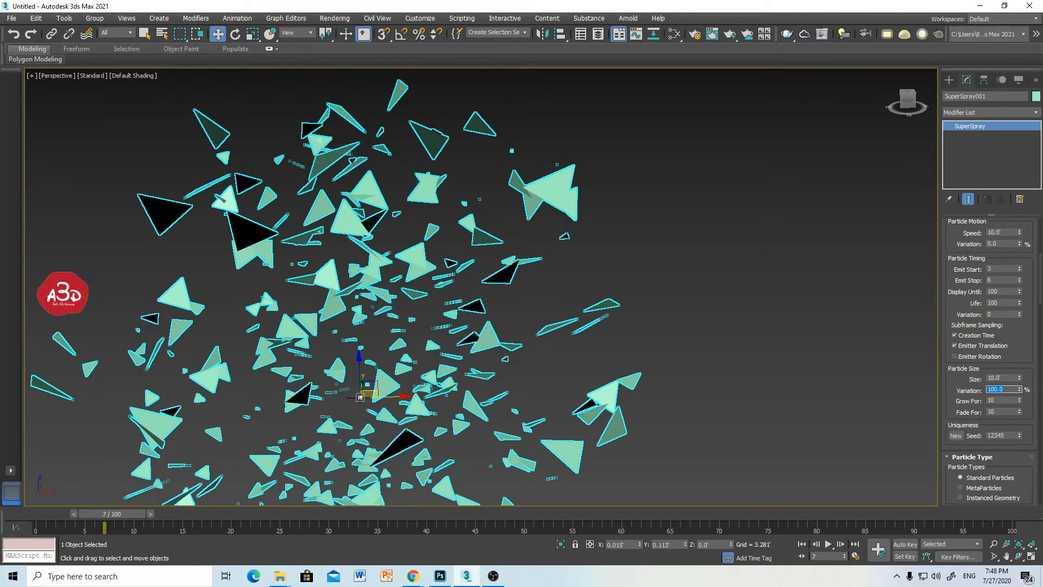
left_click(721, 284)
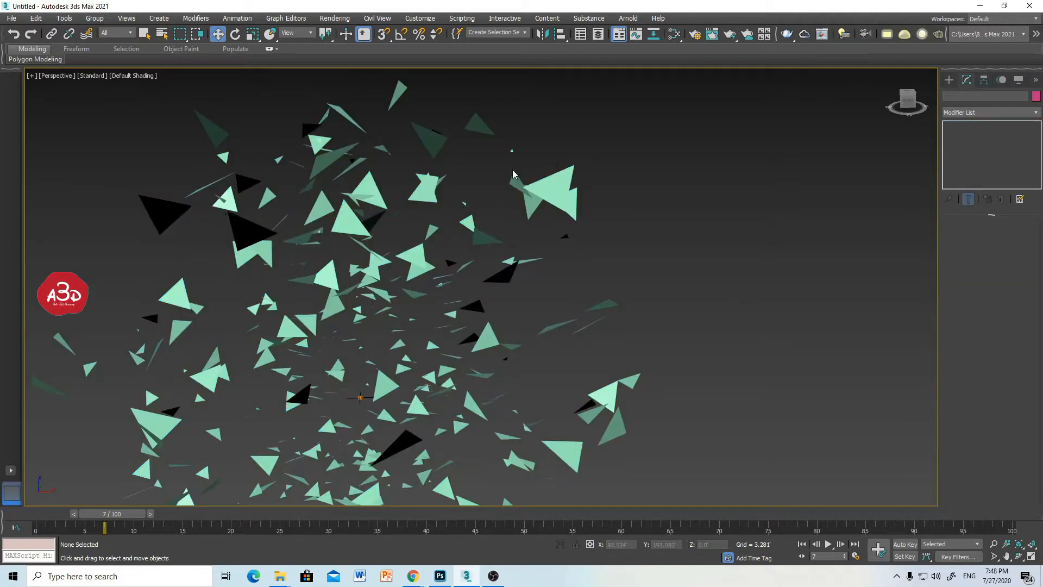
left_click(553, 182)
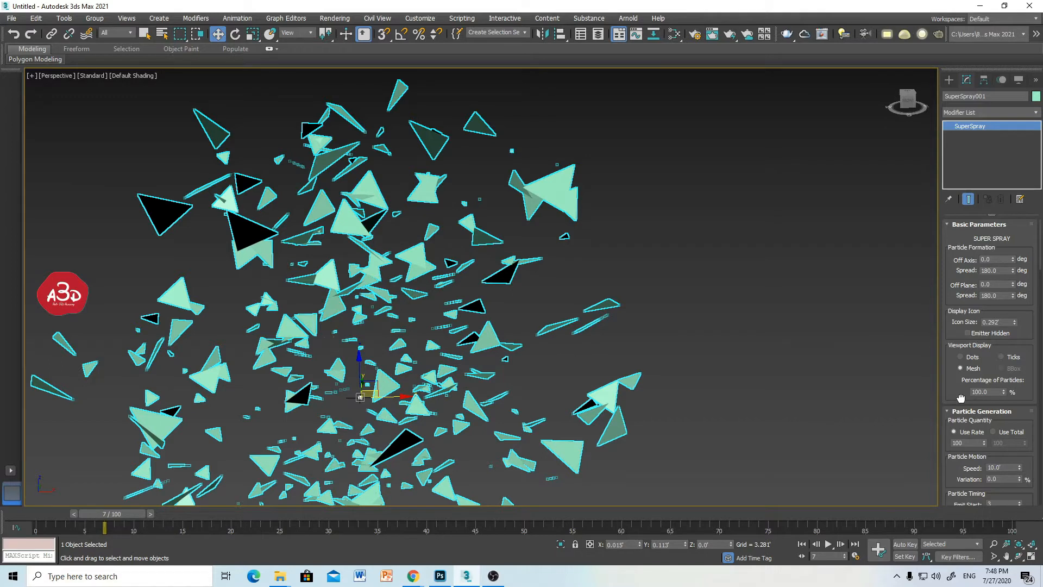
Play the animation with the varied particle sizes, stop at frame 69 and return to frame 0
left_click_drag(960, 398, 954, 286)
left_click_drag(950, 421, 955, 322)
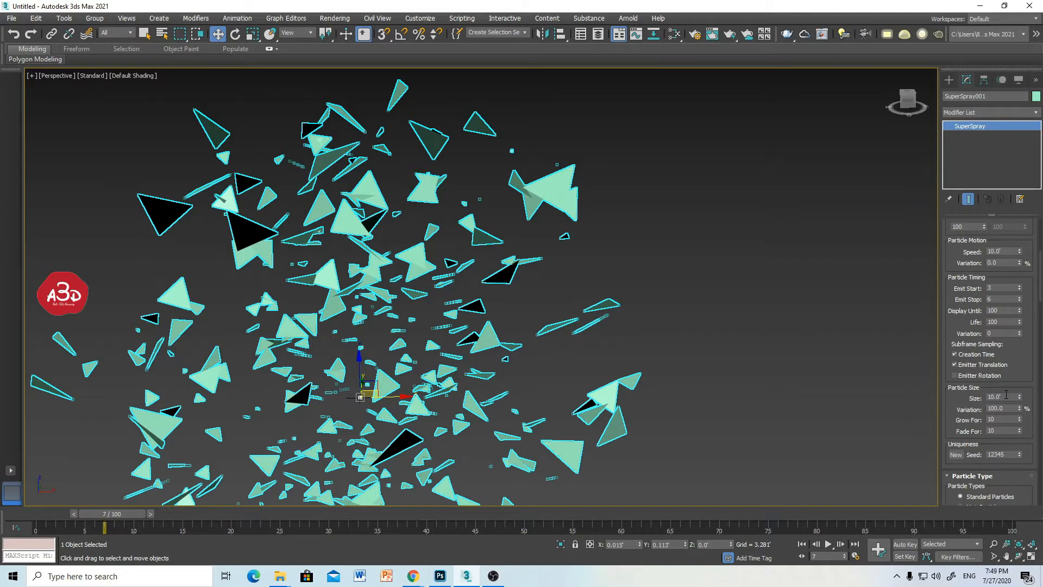
left_click(1006, 396)
left_click(828, 544)
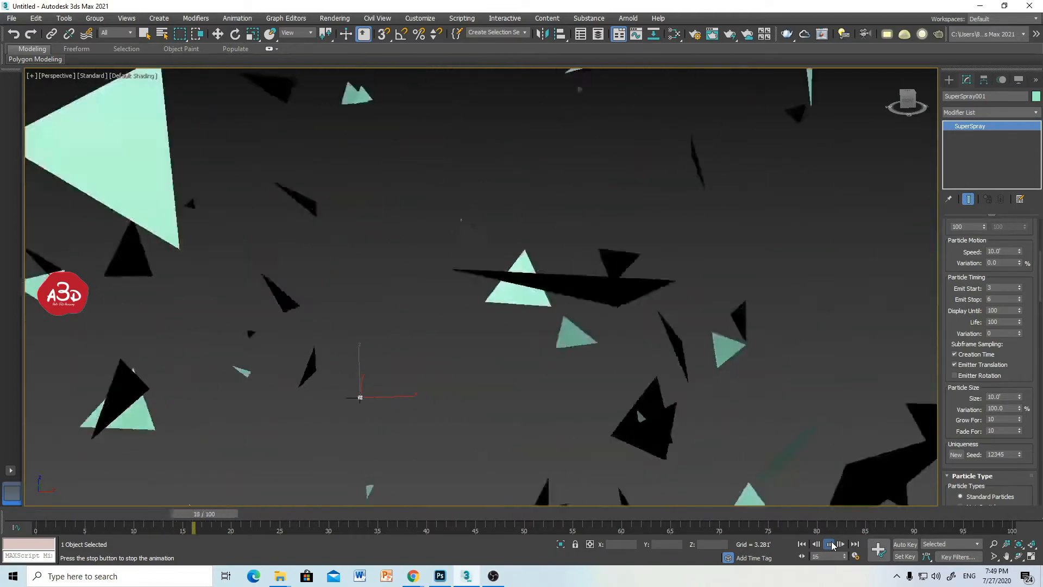
left_click(829, 544)
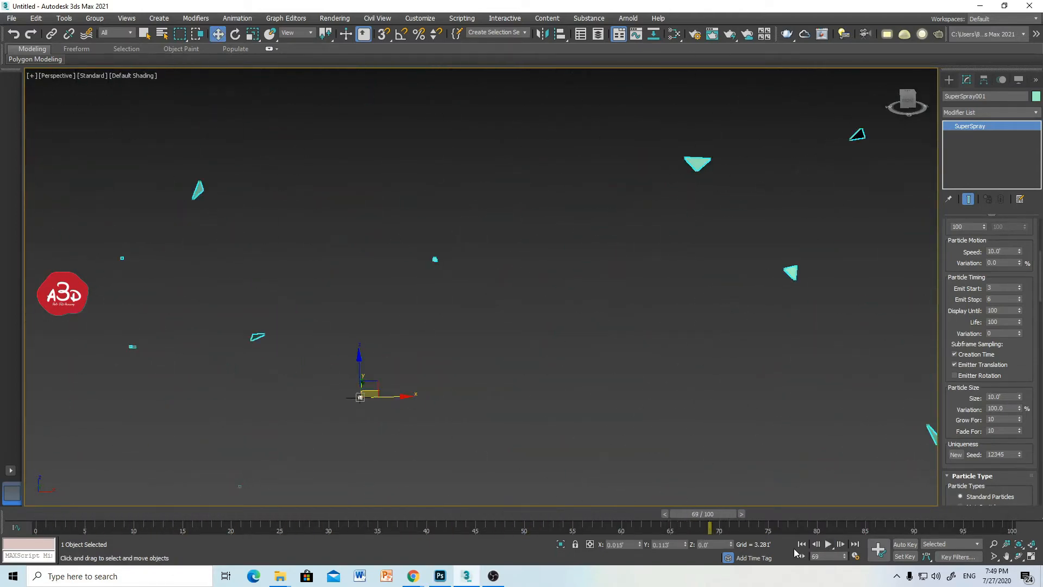
left_click(801, 544)
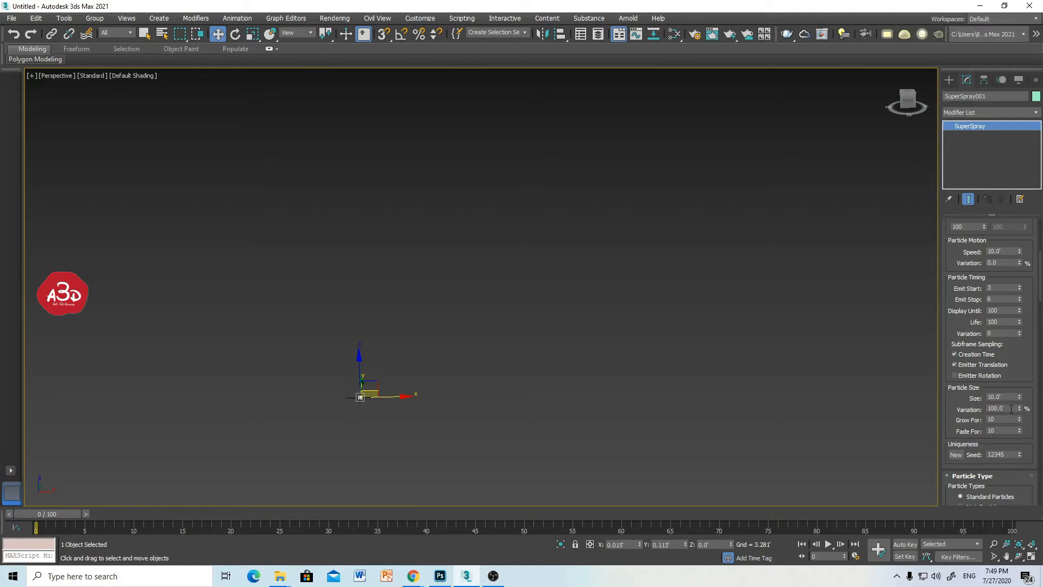
Set the particle size Variation to 0%, preview the animation and return to frame 0
left_click_drag(1011, 409, 962, 410)
type("0")
left_click(827, 544)
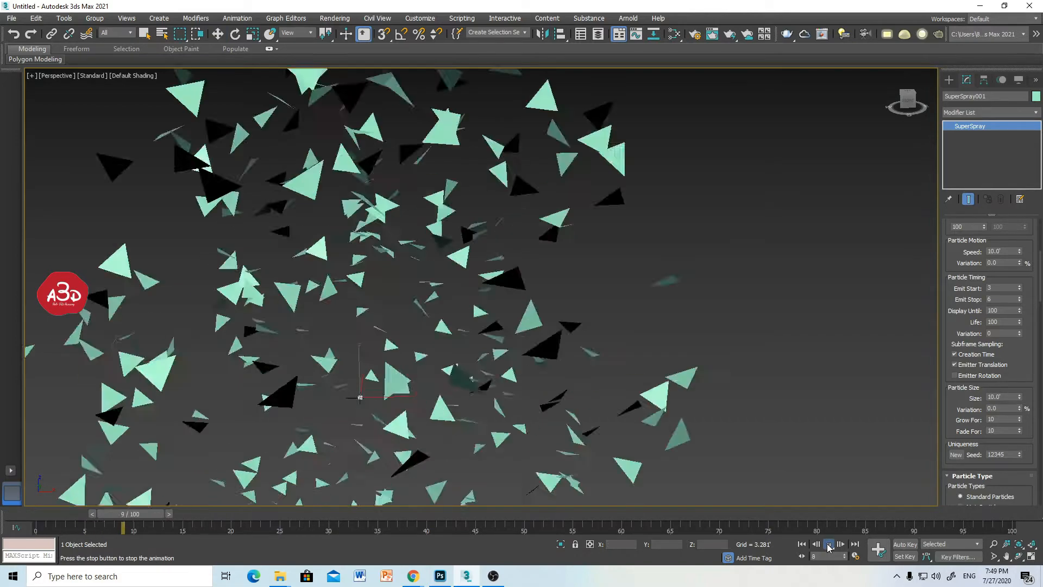
left_click(802, 544)
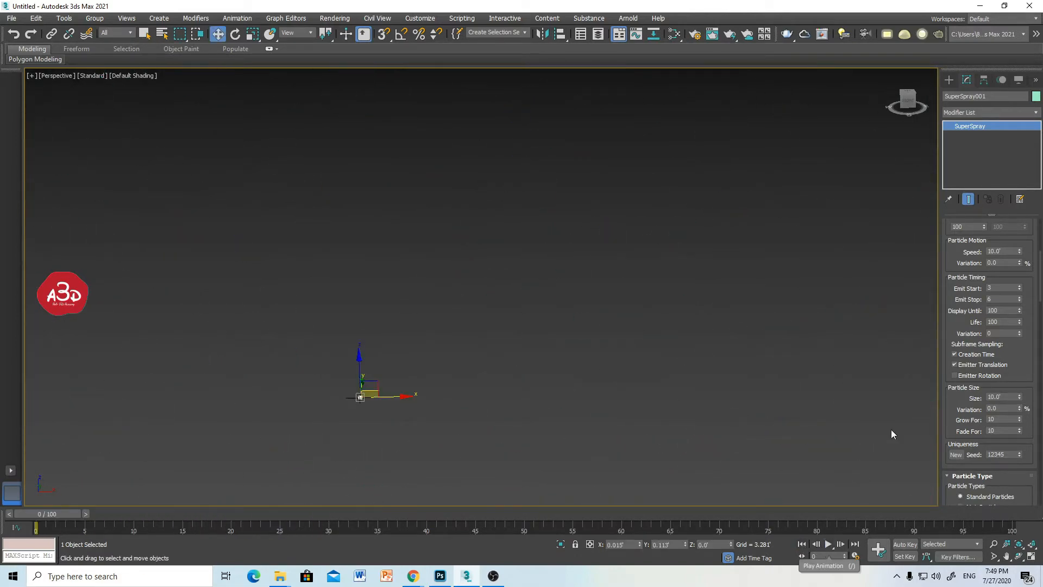
Set the particle timing to Emit Start 0 and Emit Stop 100
double_click(998, 288)
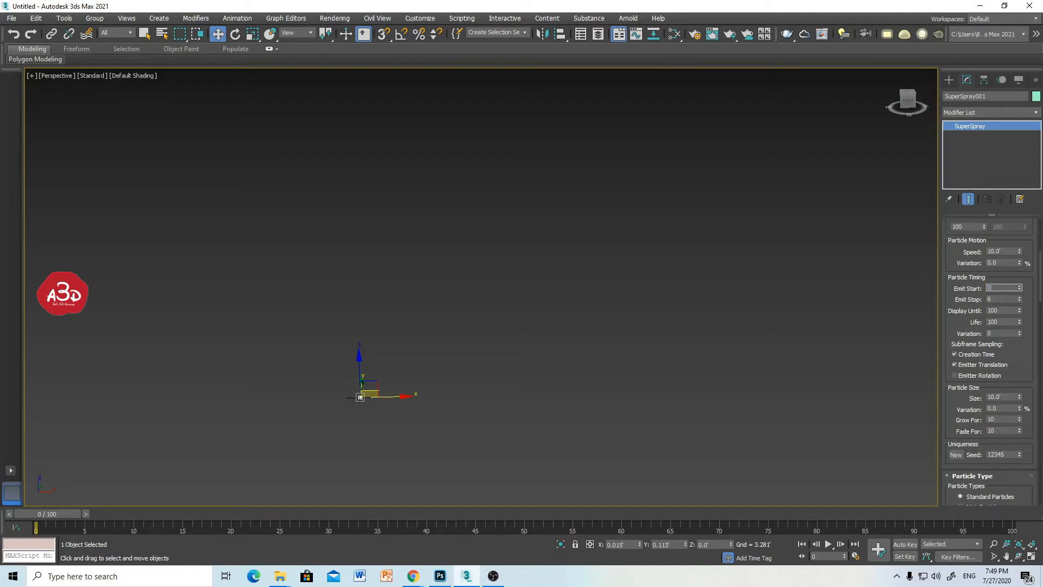
double_click(995, 301)
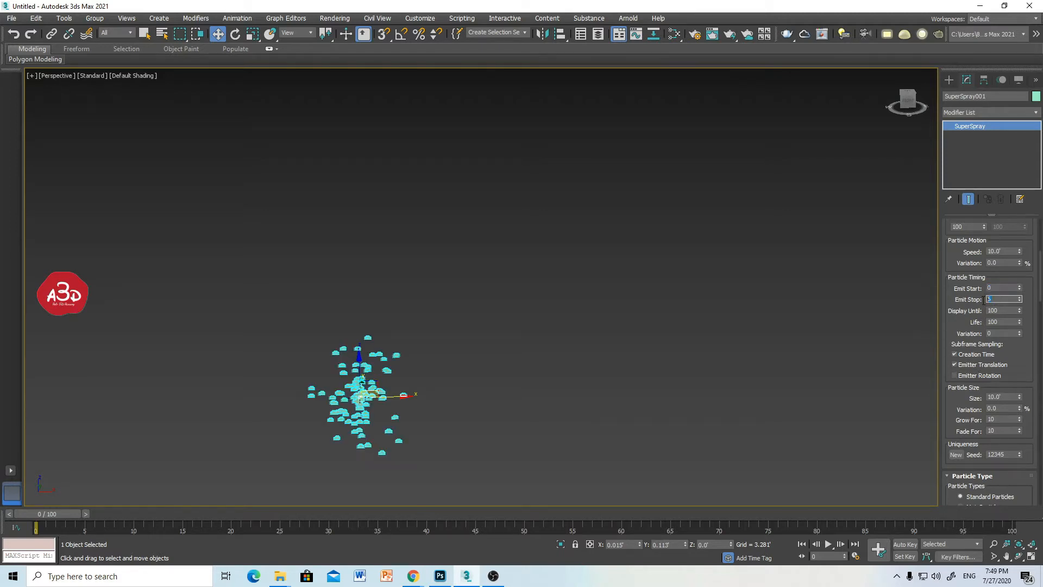
type("100")
middle_click_drag(447, 346, 586, 243)
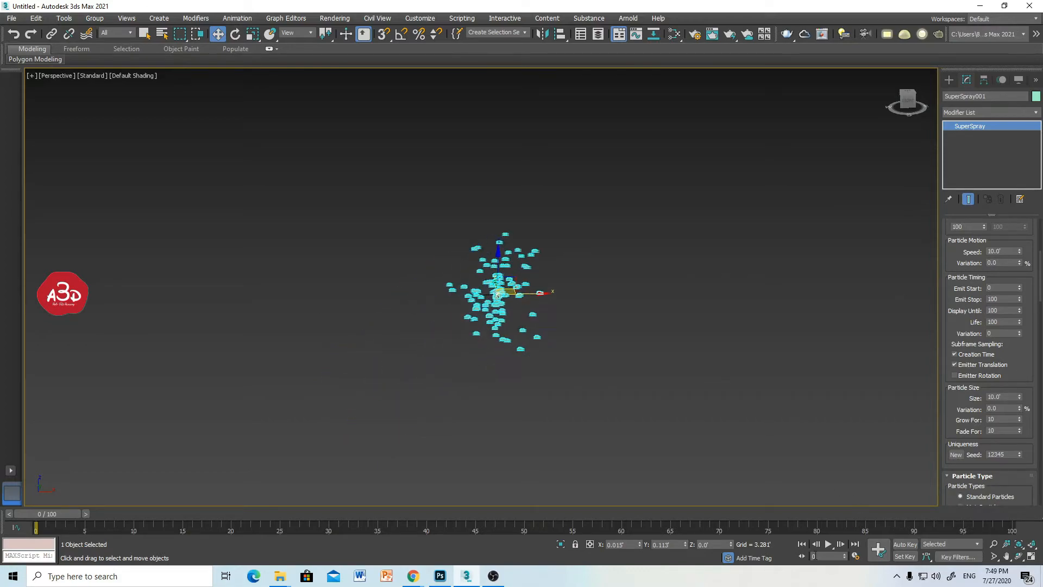
Play the animation of the continuous emission from frame 0 and stop it at frame 77
left_click(828, 544)
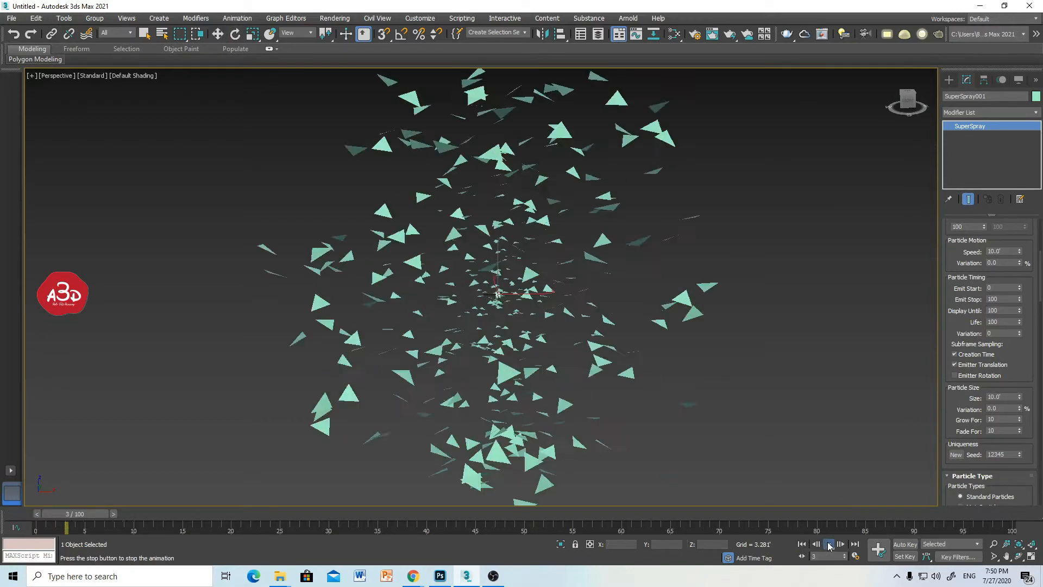
scroll(632, 367, "down", 10)
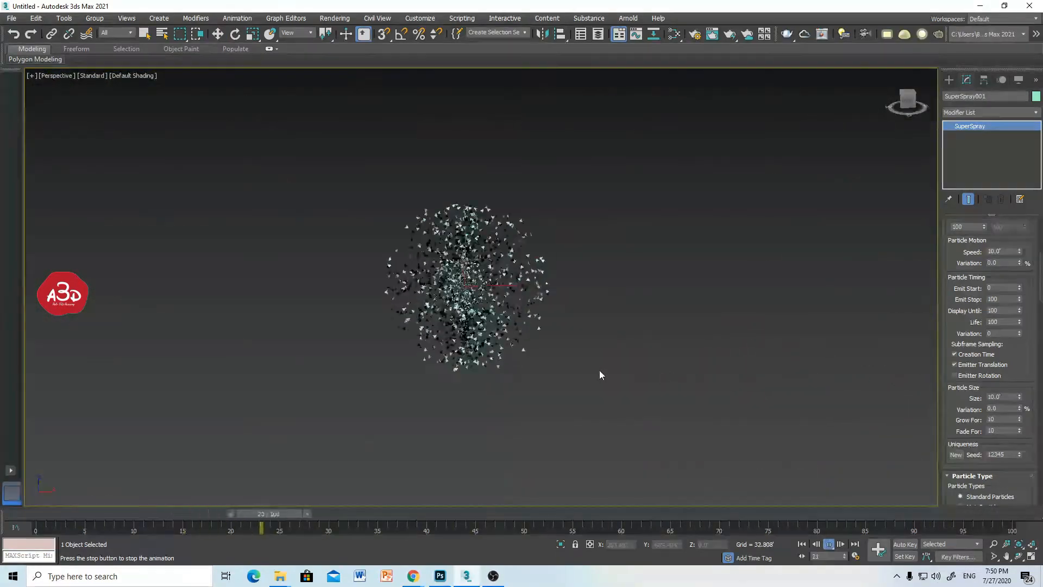
left_click(830, 544)
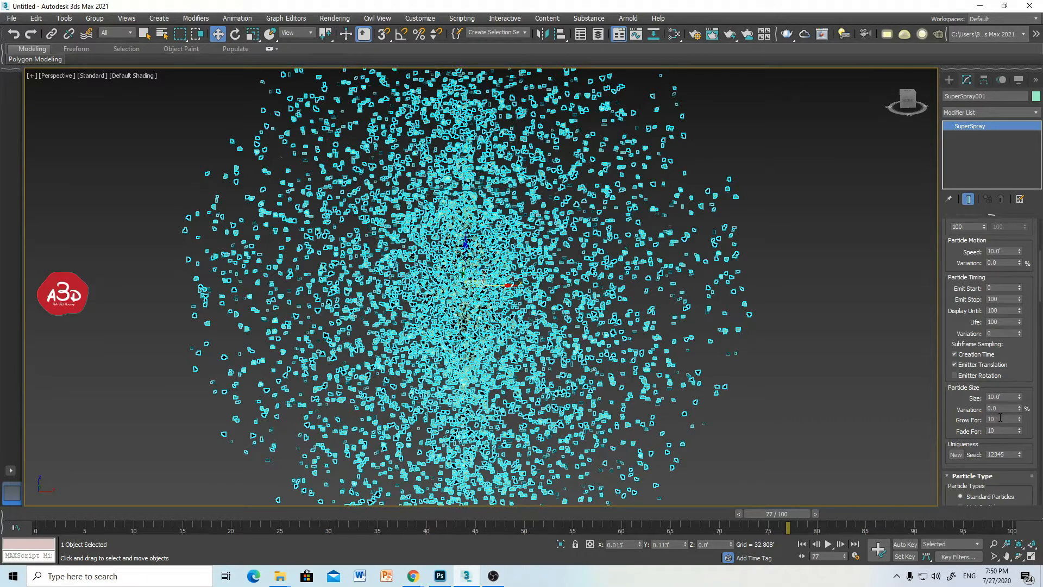
Set the particle size Fade For to 50, go to frame 100 and deselect the spray to view the particles
double_click(1002, 419)
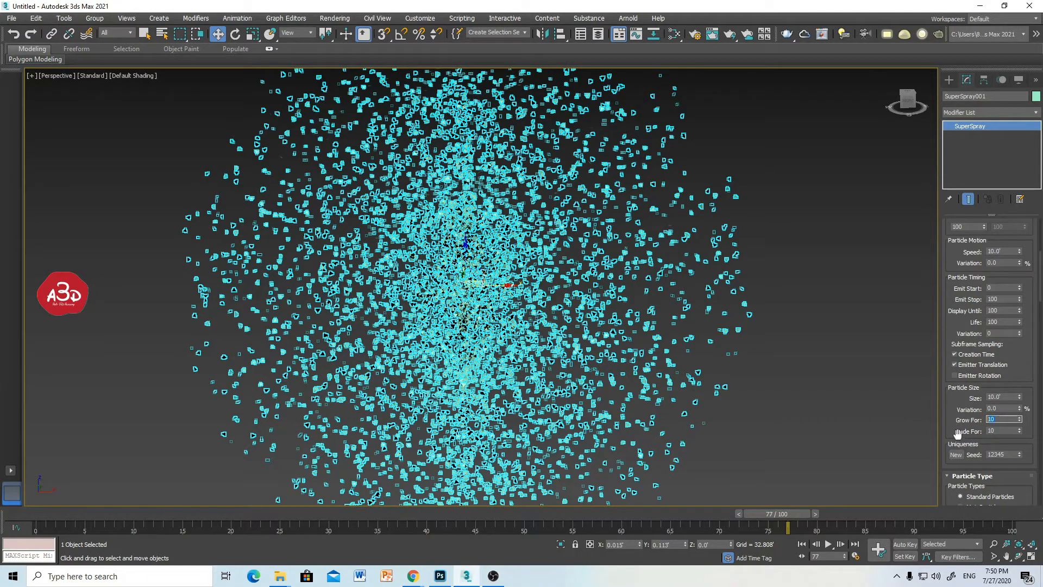
double_click(999, 430)
type("50")
key("Return")
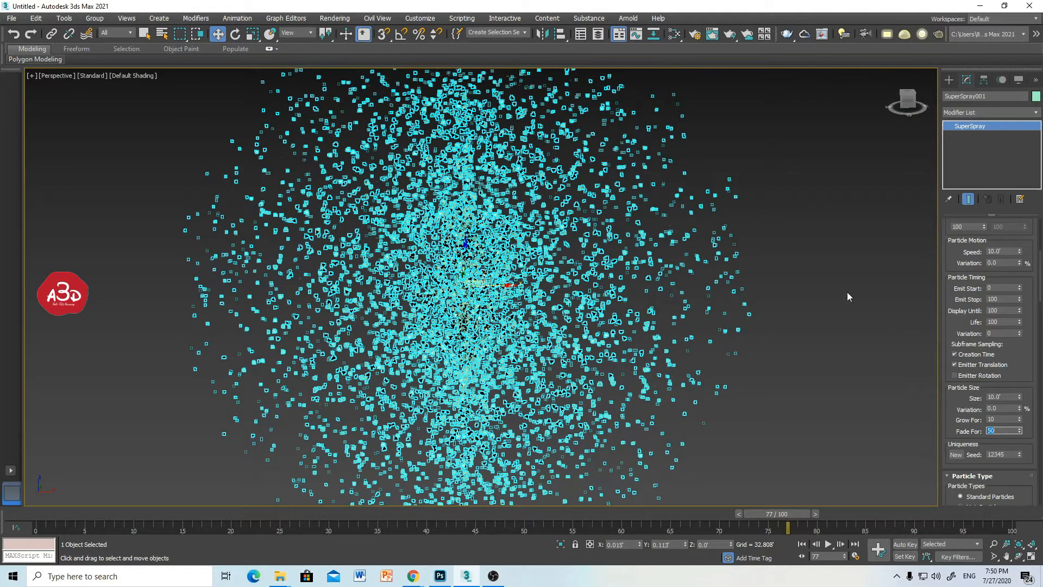
left_click_drag(789, 516, 1012, 515)
left_click(849, 366)
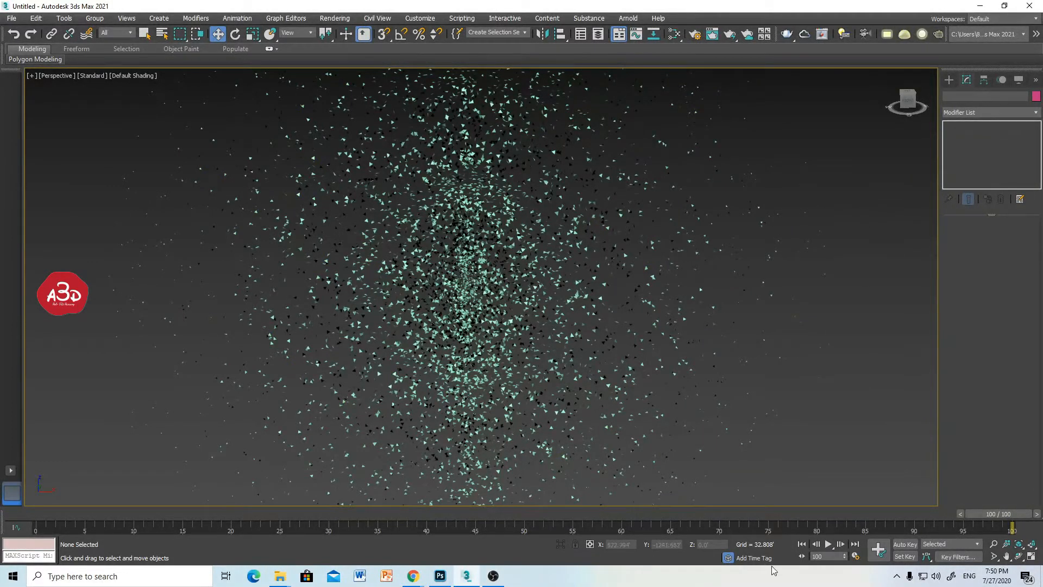
Reselect the Super Spray, try a Fade For of 100 and deselect it to view the particles
left_click(409, 387)
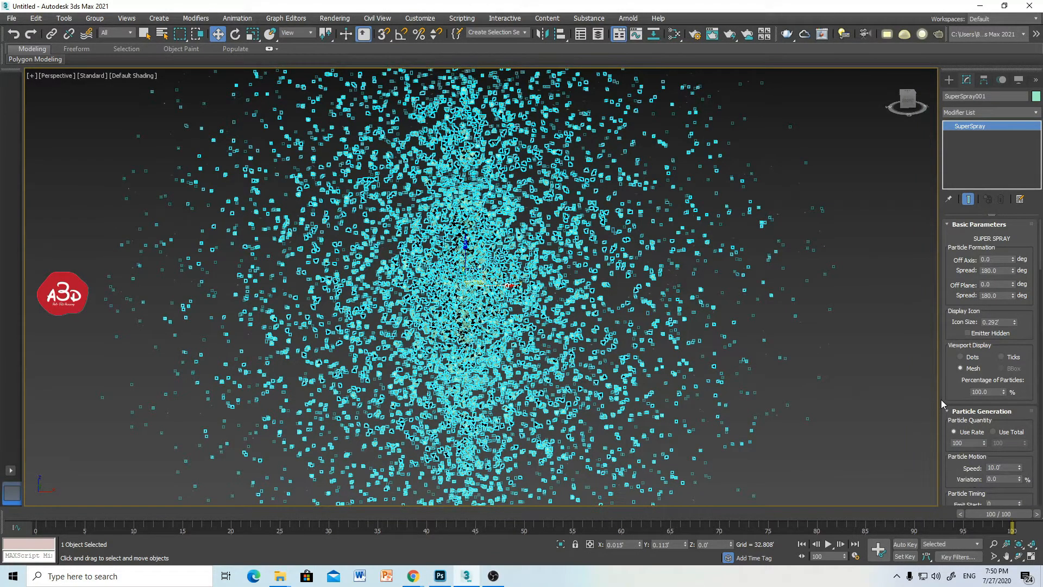
left_click_drag(946, 400, 946, 291)
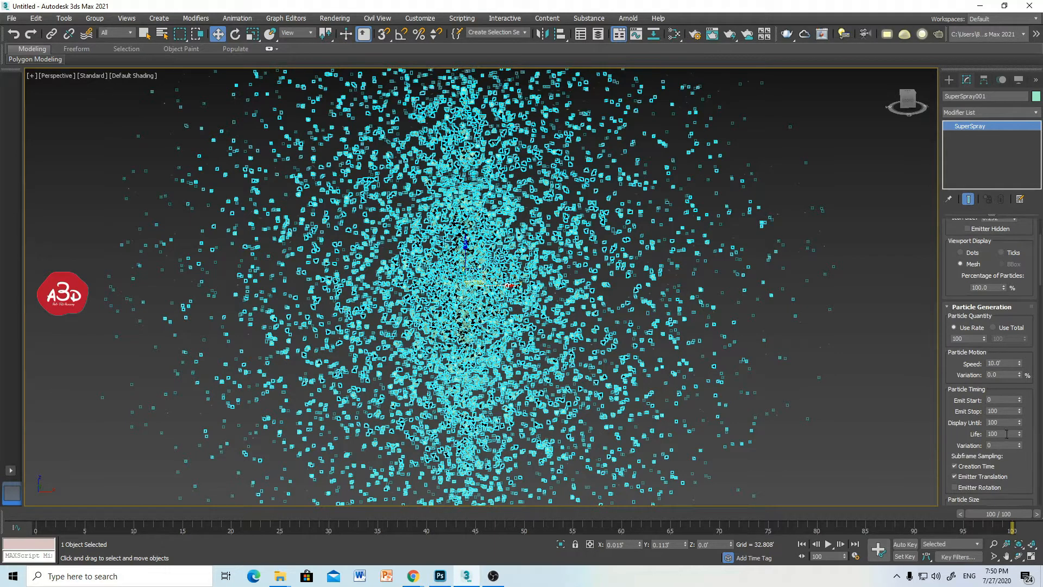
left_click_drag(949, 449, 947, 272)
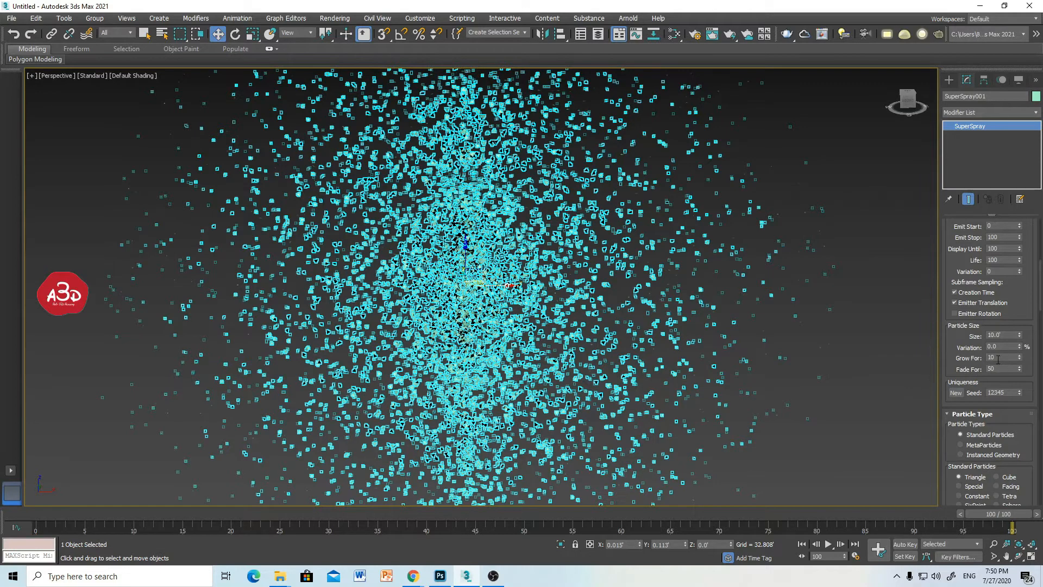
double_click(1002, 368)
type("100")
key("Return")
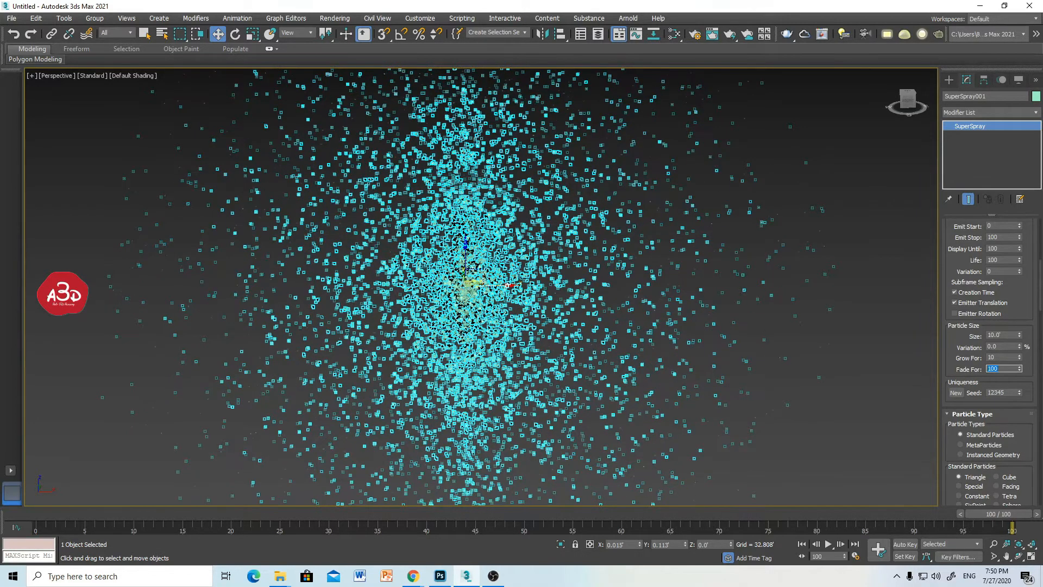
left_click(833, 365)
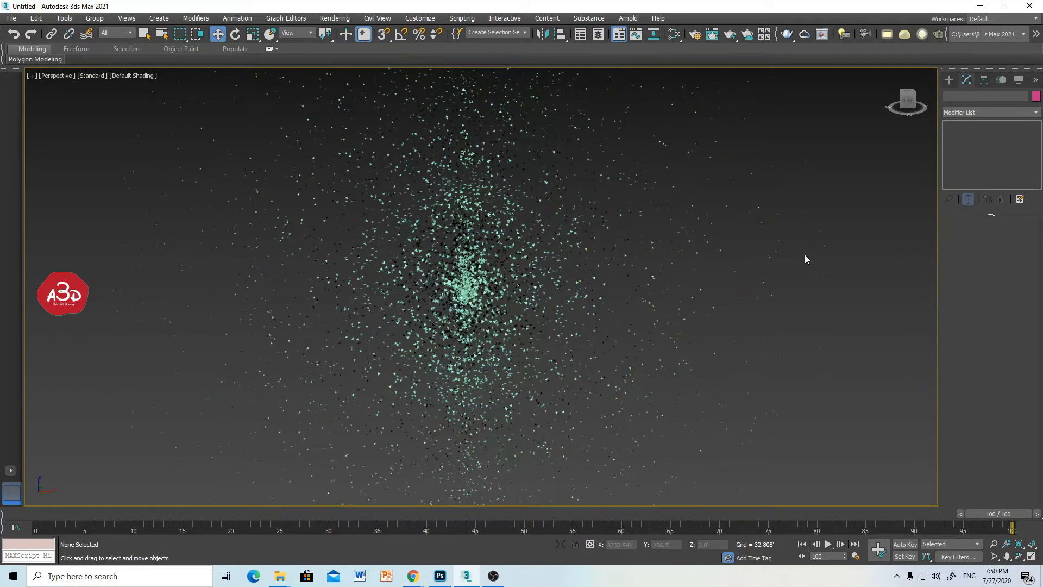
Reselect the Super Spray, set Fade For to 0 and deselect it to view the particles
left_click_drag(526, 374, 526, 375)
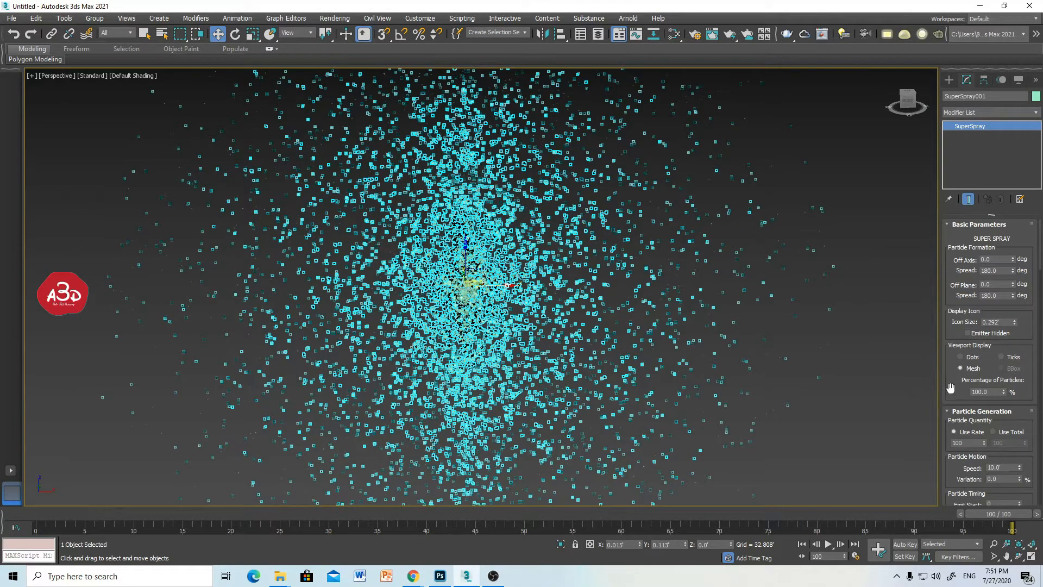
left_click_drag(970, 419, 972, 275)
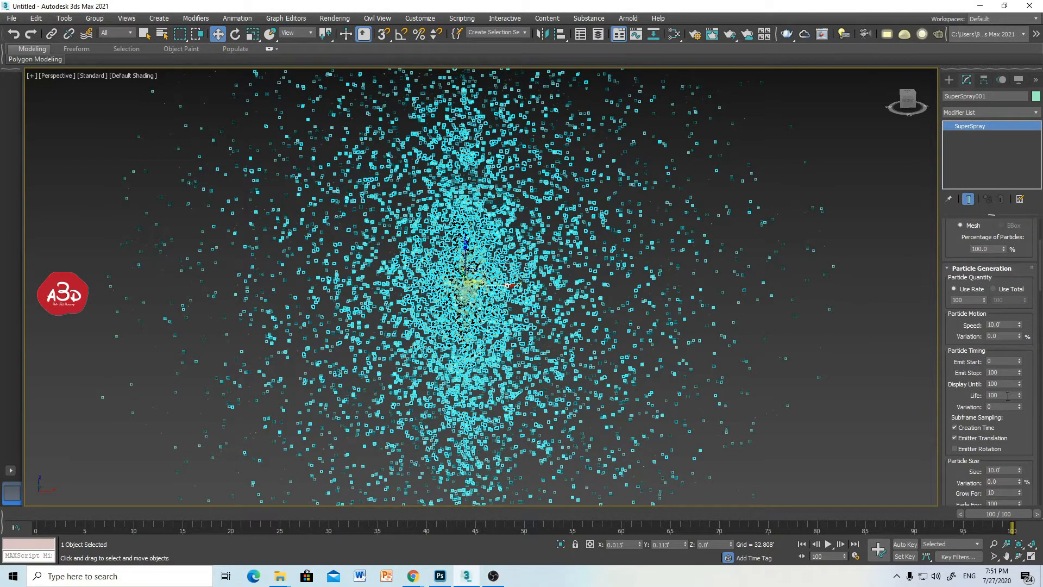
scroll(960, 496, "down", 4)
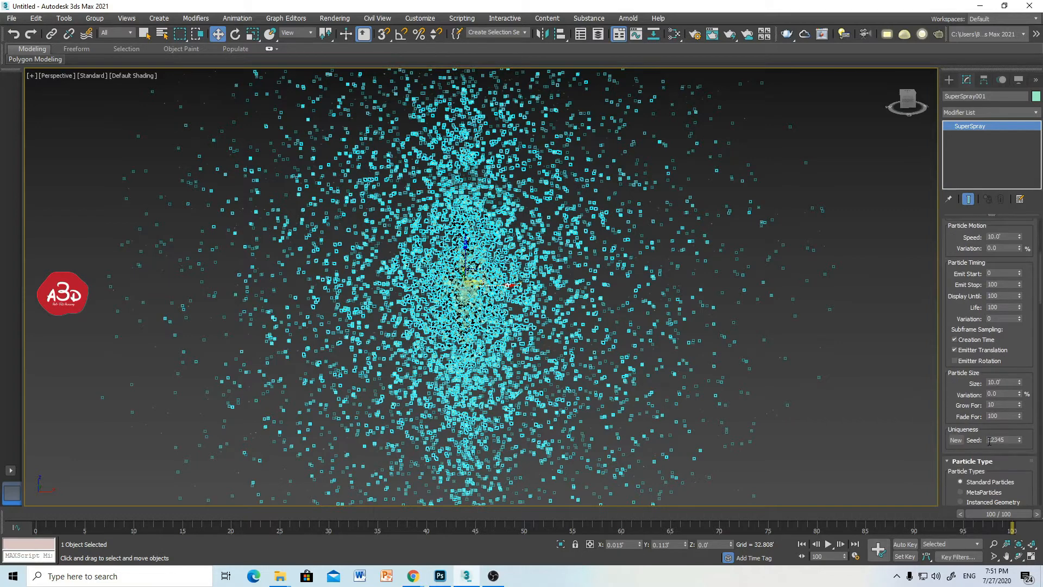
left_click(1004, 417)
type("0")
key("Return")
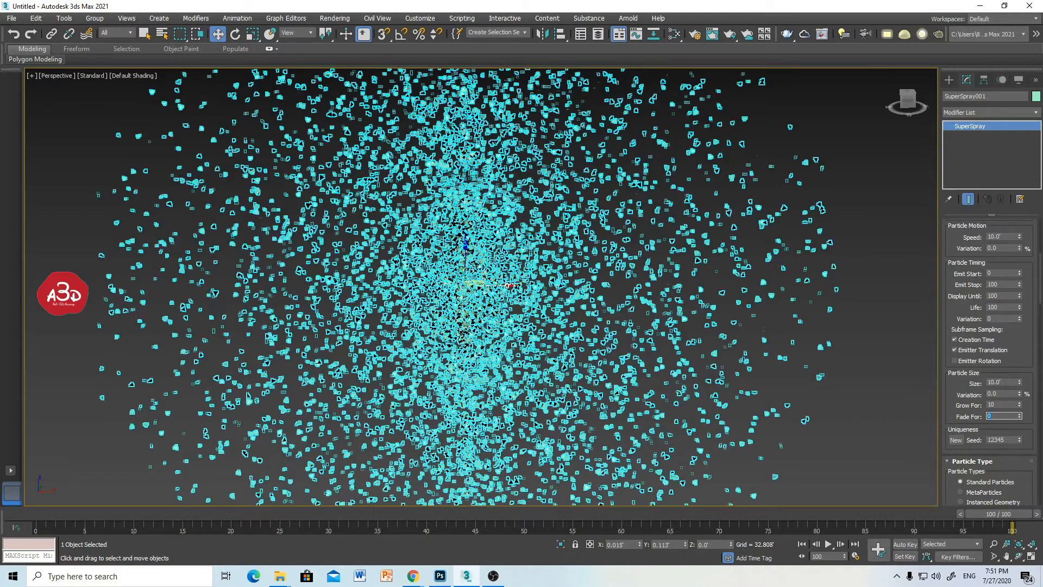
left_click(868, 335)
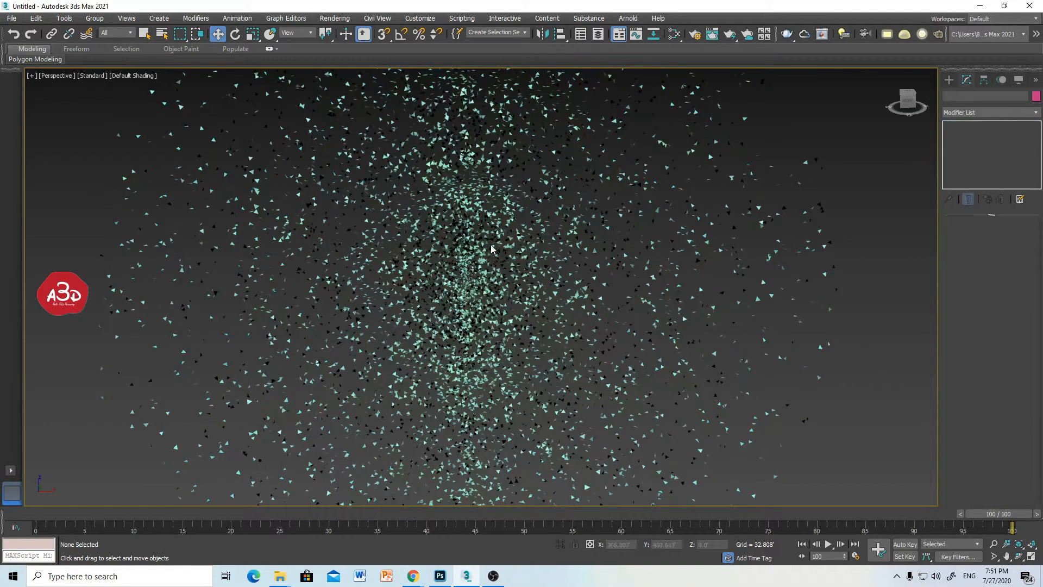
Reselect the Super Spray, try Cube as the standard particle shape and deselect it to view the cubes
left_click_drag(846, 190, 798, 232)
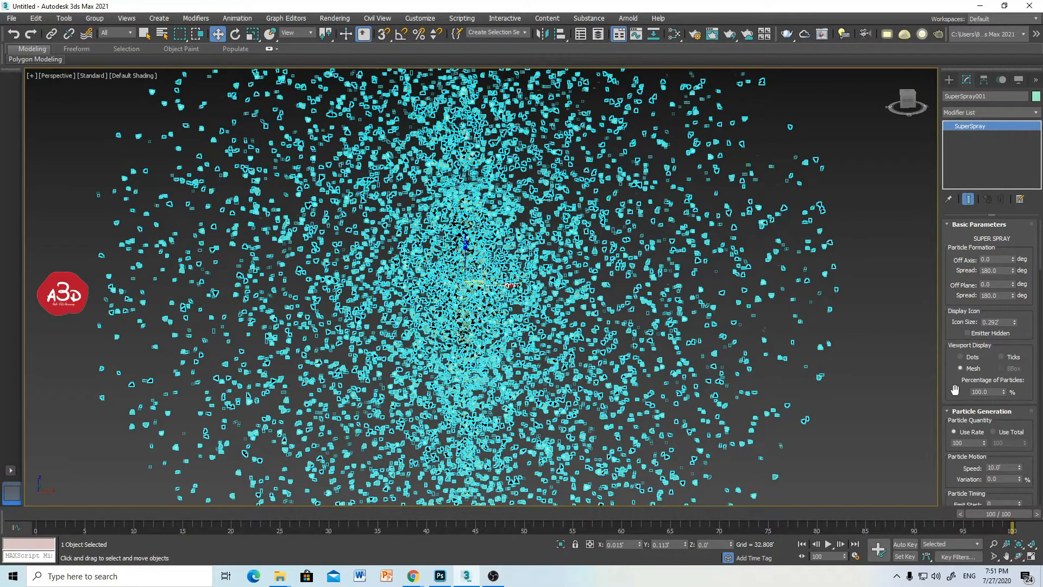
scroll(954, 390, "down", 10)
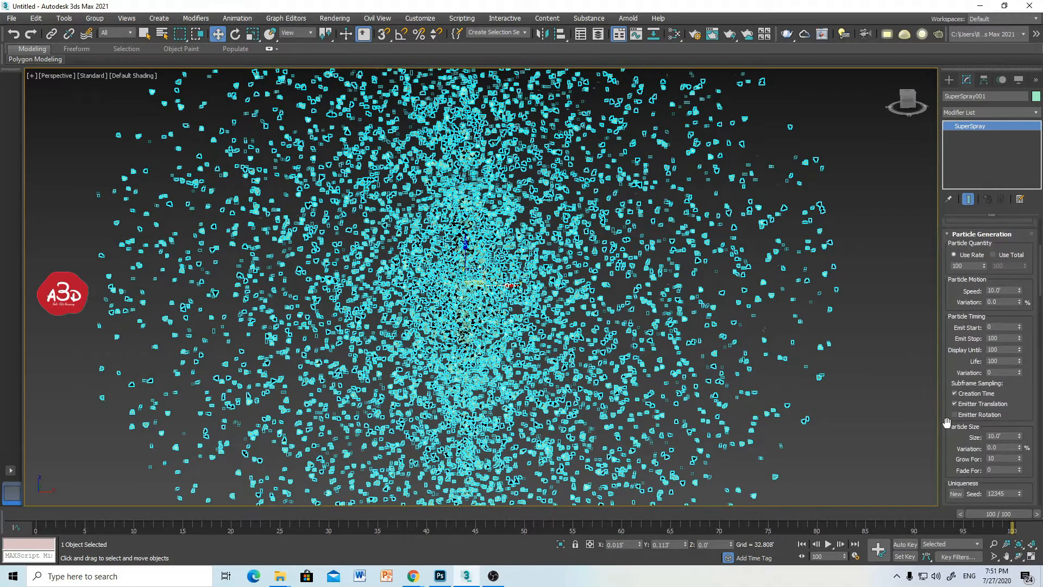
scroll(973, 348, "up", 10)
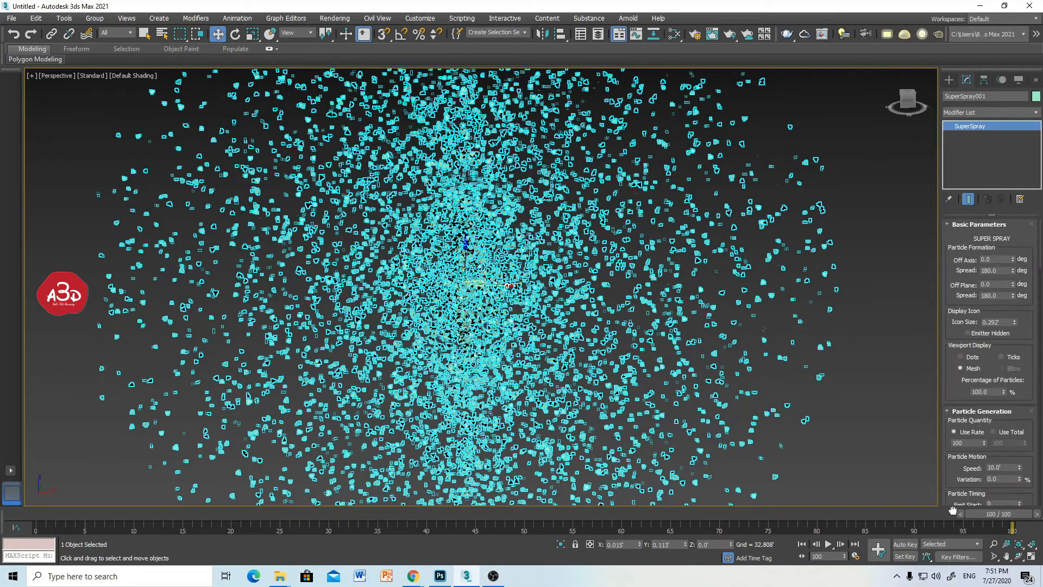
scroll(965, 432, "down", 10)
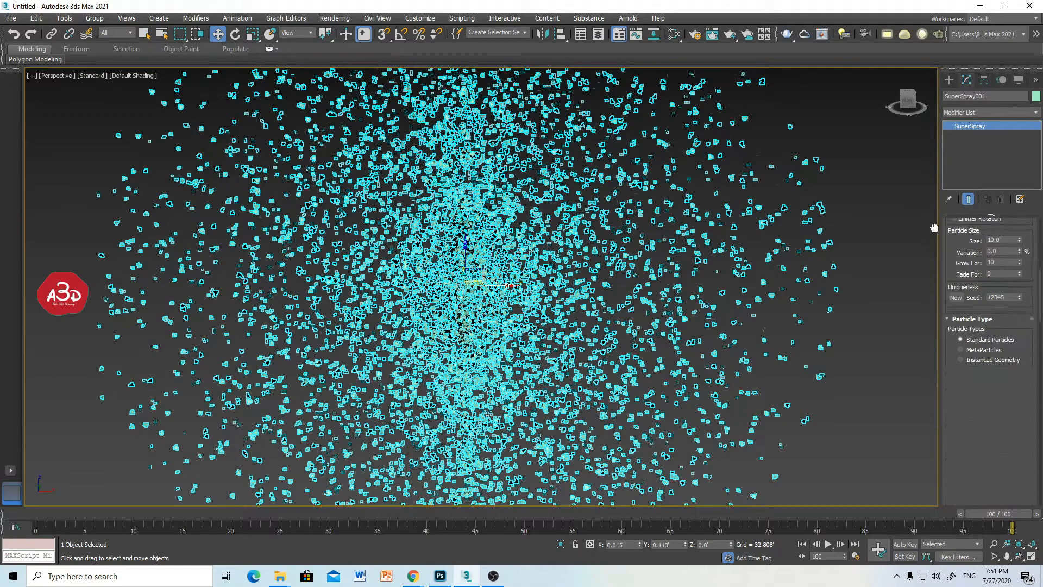
left_click_drag(947, 392, 956, 460)
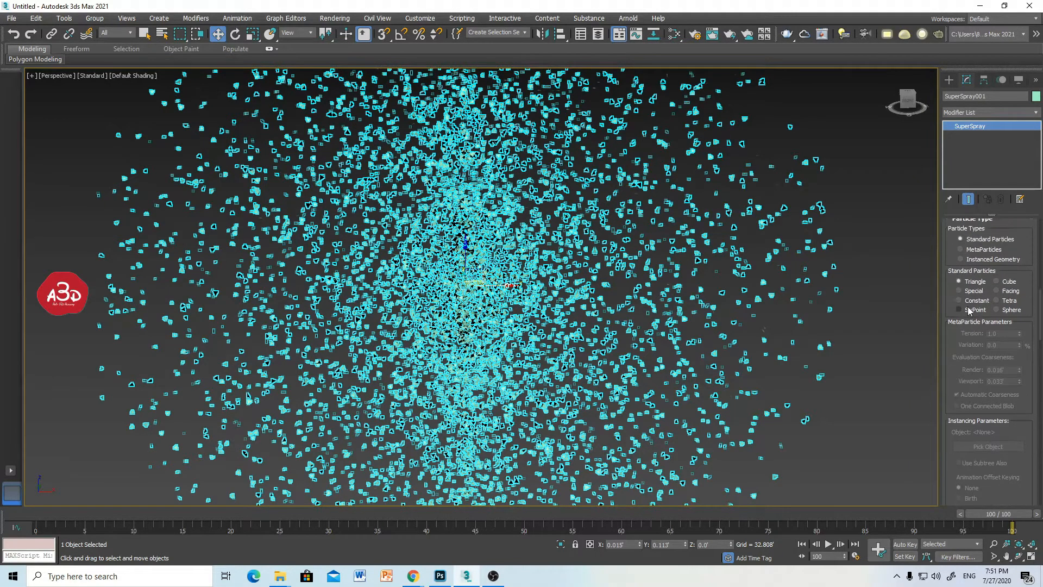
left_click(998, 282)
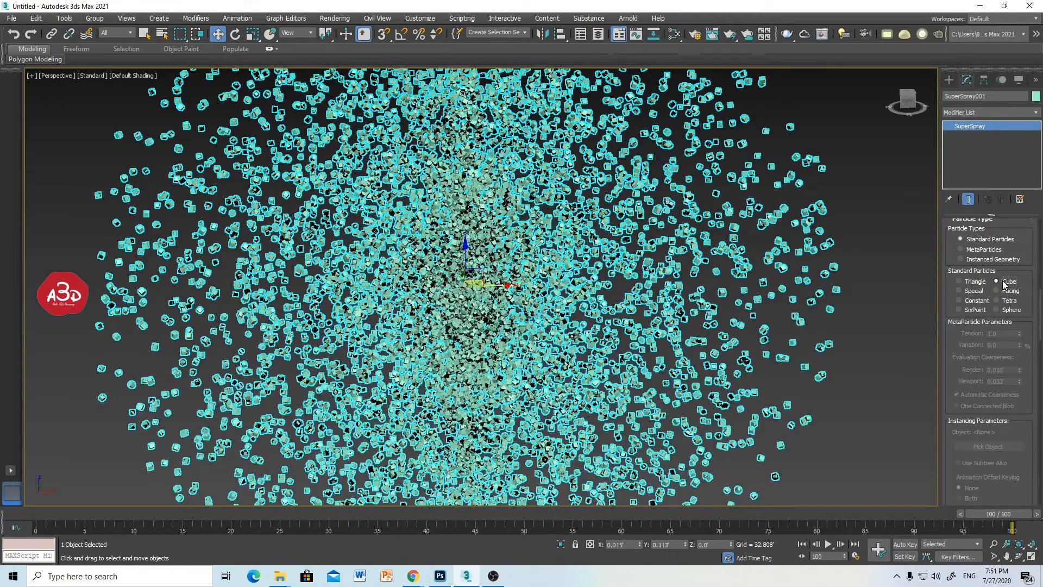
left_click(872, 352)
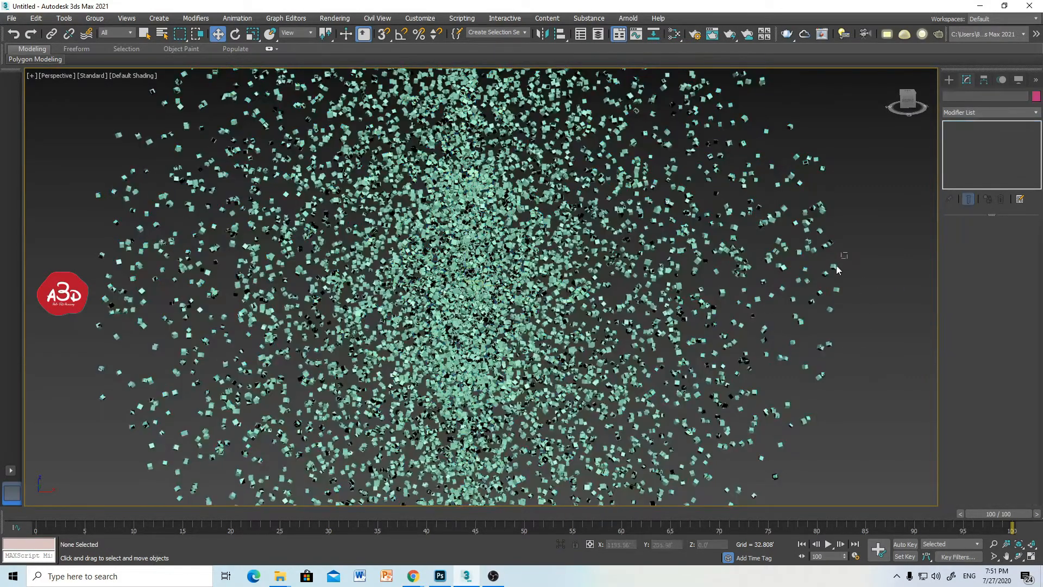
Reselect the Super Spray, set the standard particle shape to Sphere and deselect it to view the result
left_click(853, 371)
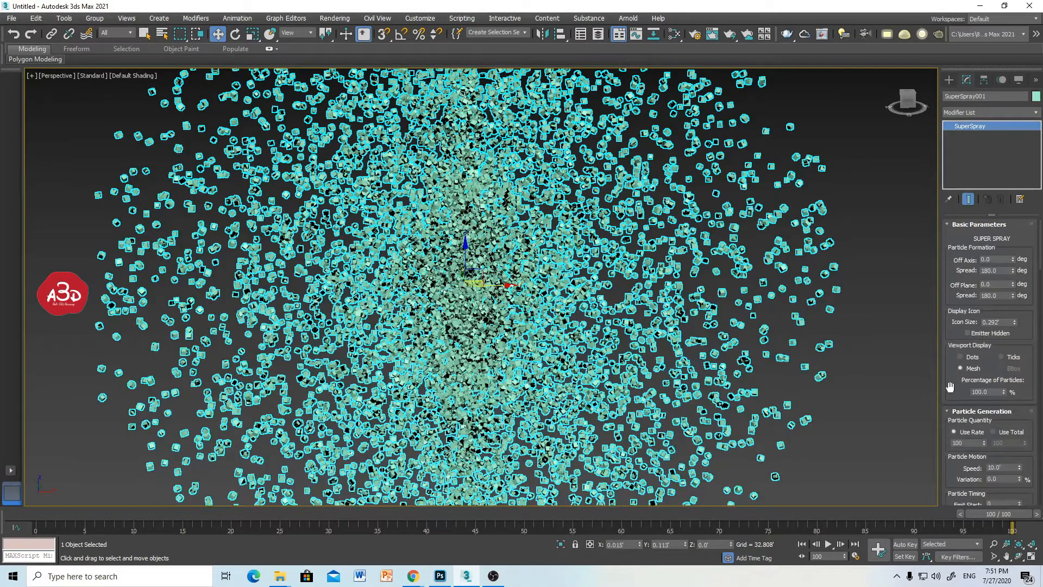
scroll(950, 387, "down", 5)
scroll(949, 380, "up", 5)
scroll(948, 376, "down", 10)
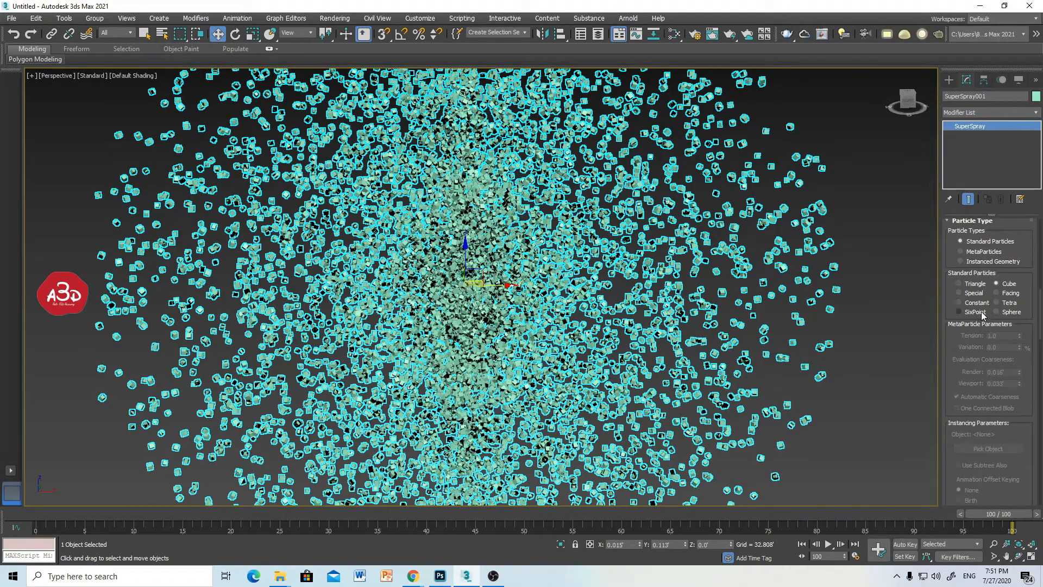
left_click(1003, 312)
left_click(862, 330)
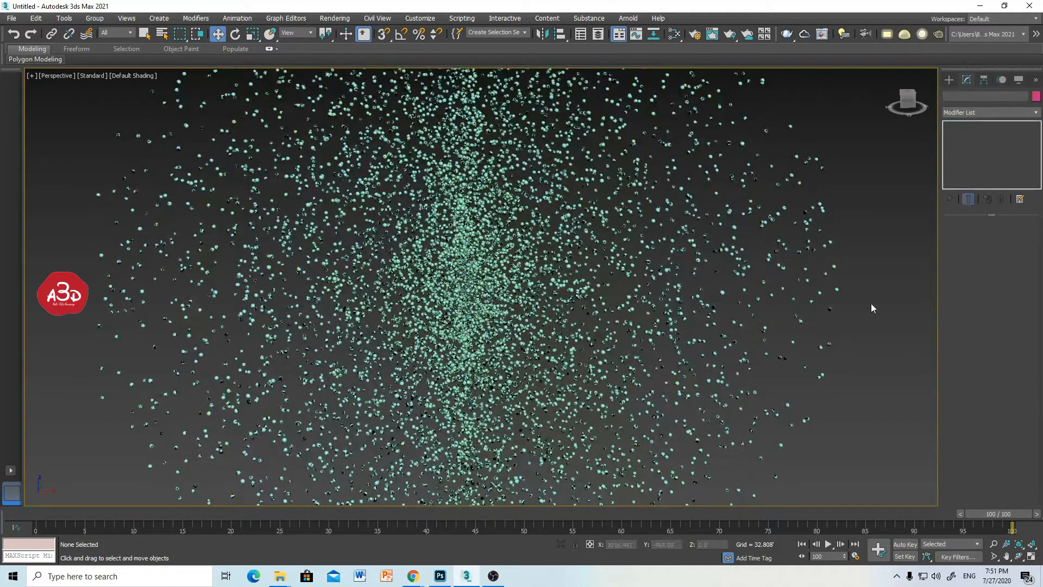
Reselect the Super Spray and try a larger particle Size of 33.5'
left_click_drag(870, 197, 538, 400)
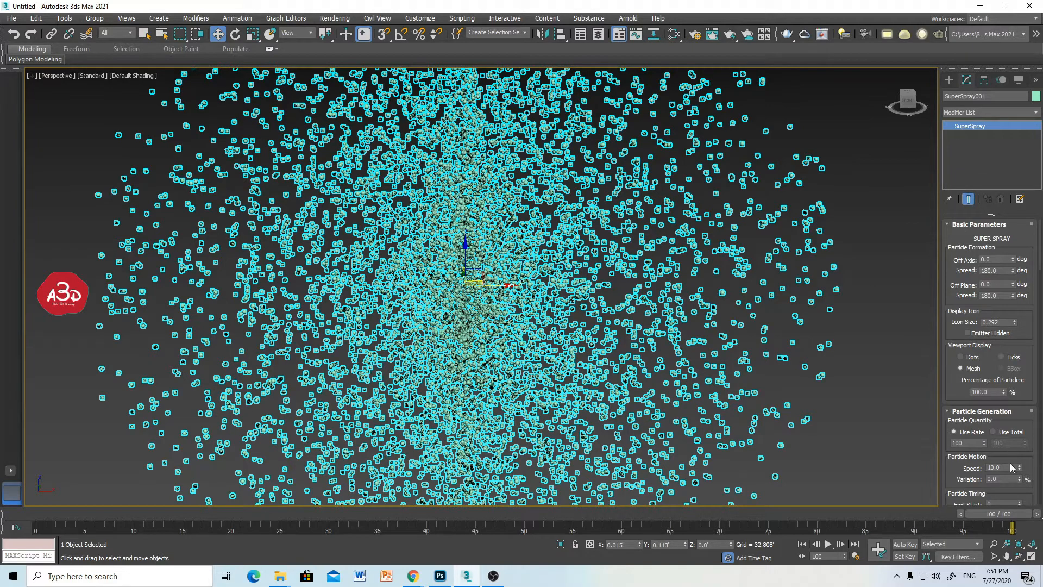
left_click_drag(939, 317, 938, 314)
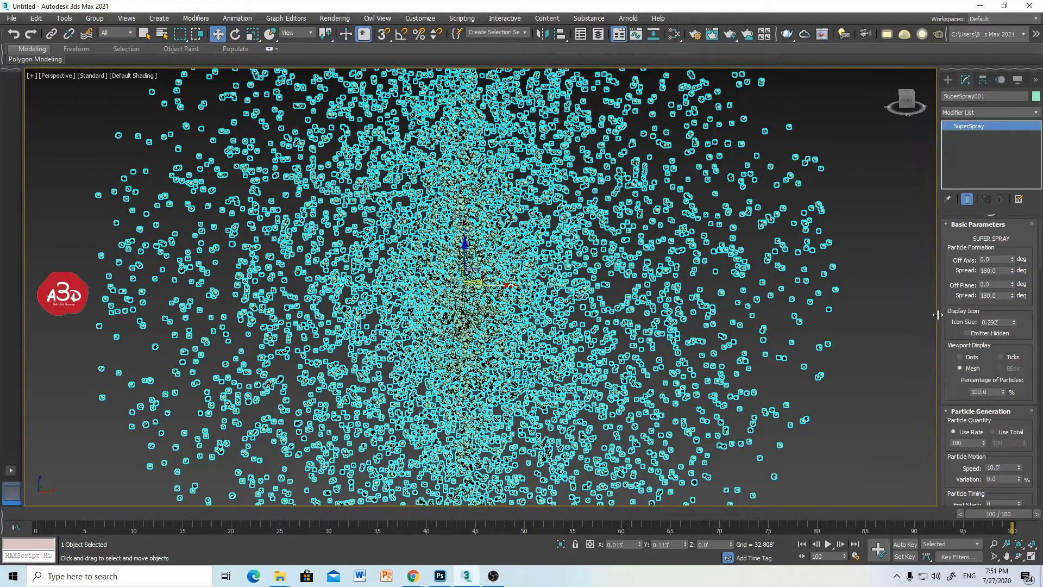
scroll(961, 467, "down", 3)
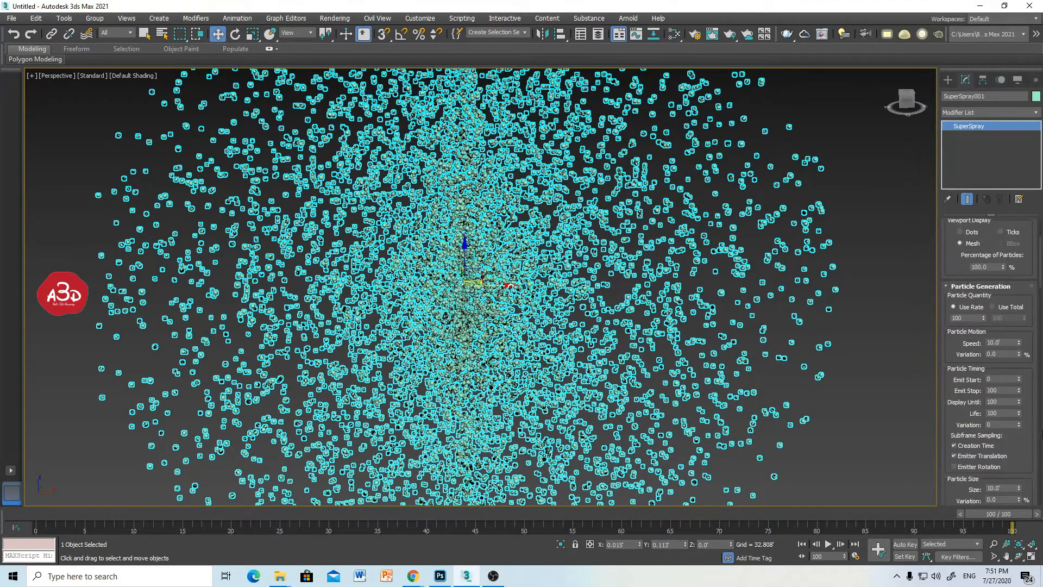
scroll(957, 494, "down", 3)
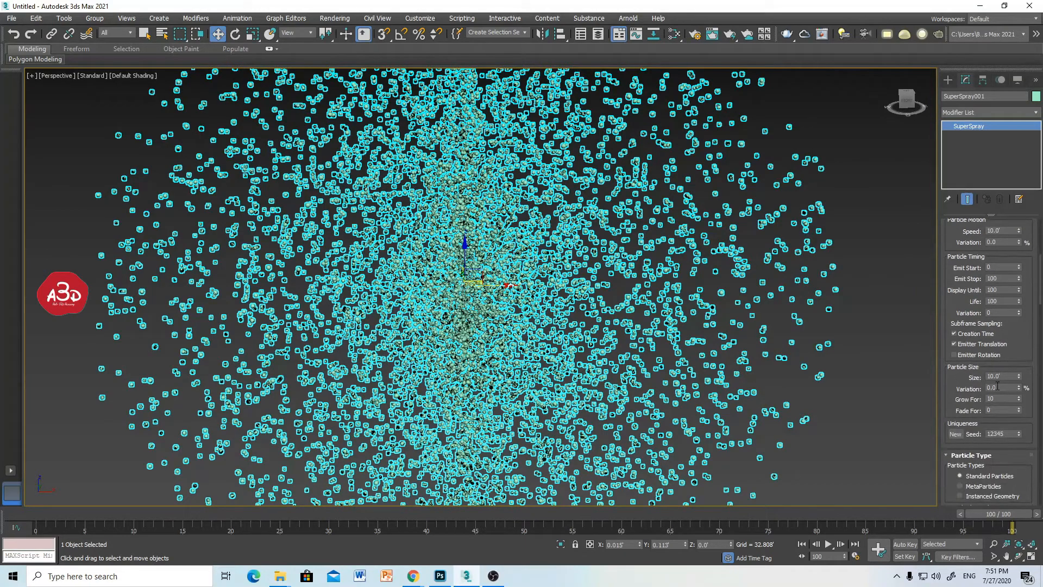
left_click_drag(1033, 311, 1034, 247)
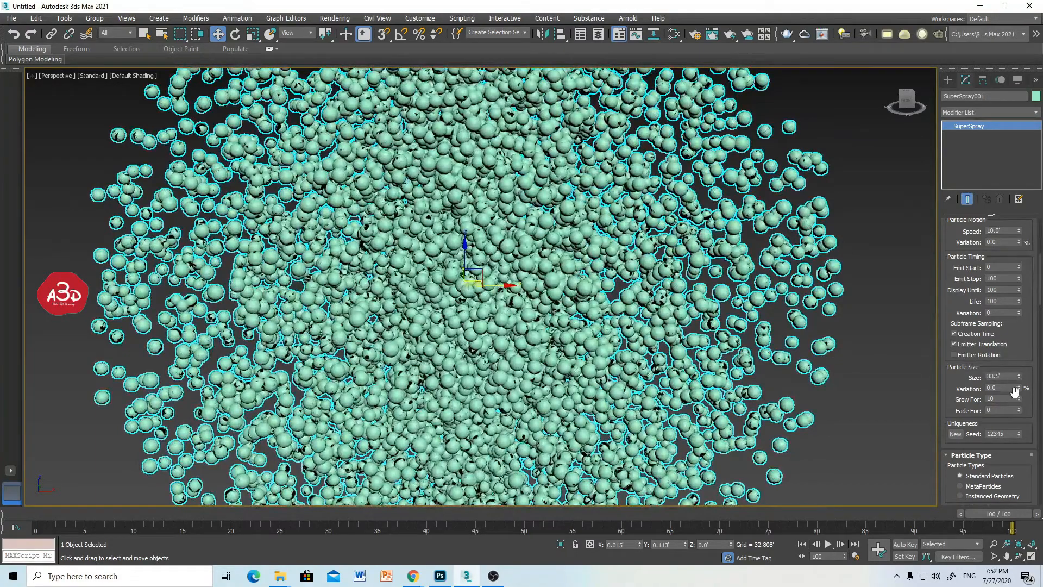
Try a particle size Variation of 100% and deselect the Super Spray to view the mixed sizes
left_click_drag(1018, 389, 11, 396)
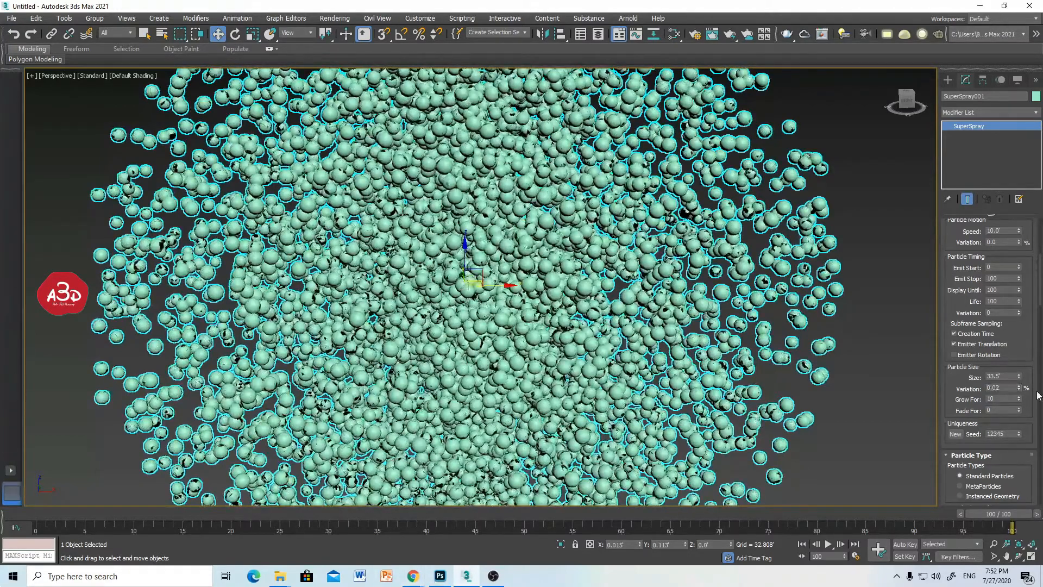
double_click(1006, 386)
type("100")
key("Return")
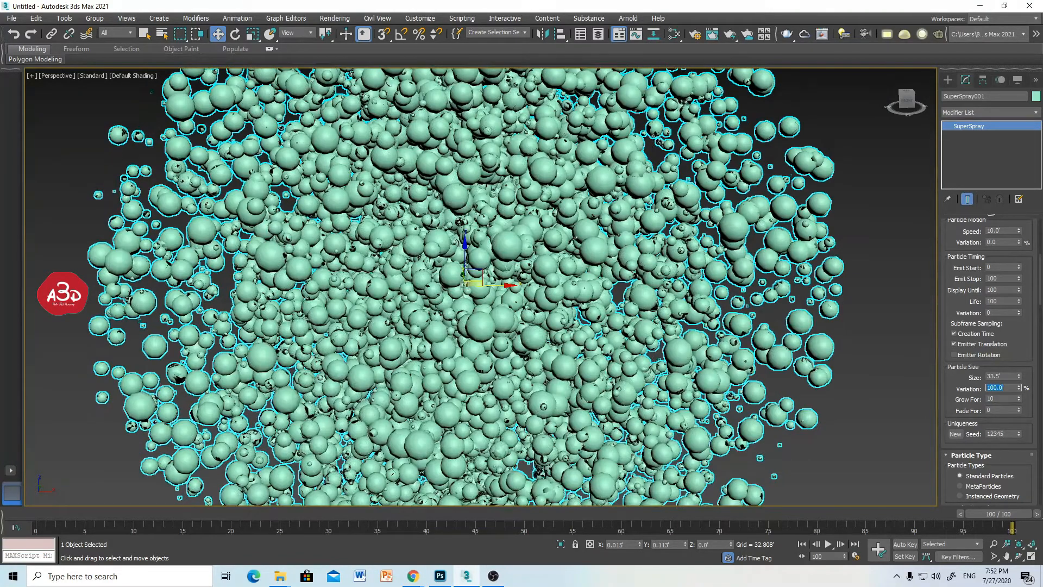
left_click(870, 425)
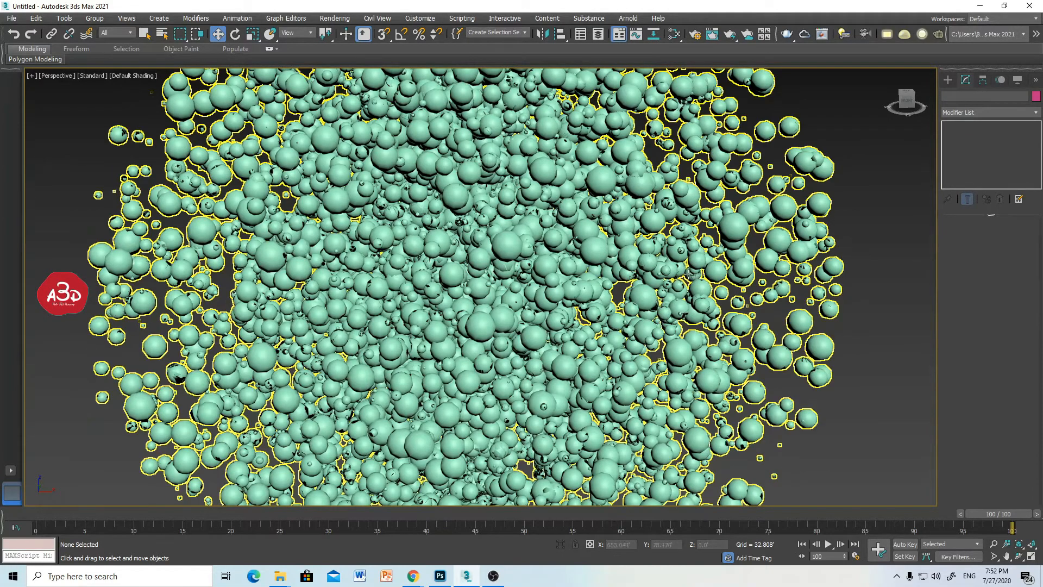
Reselect the Super Spray, set its particle Size to 40' and its size Variation to 0%
left_click(819, 272)
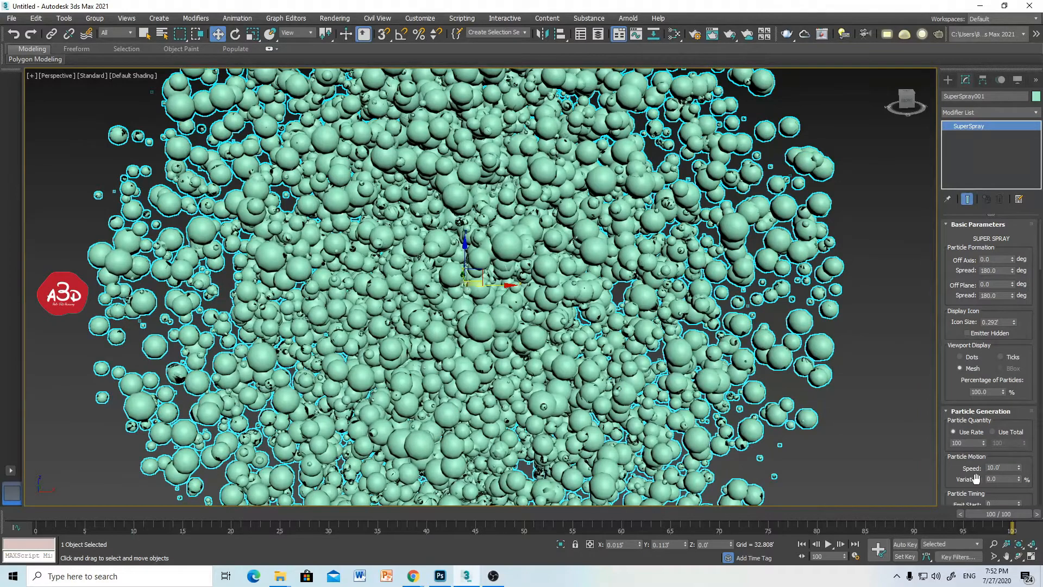
left_click_drag(958, 479, 959, 232)
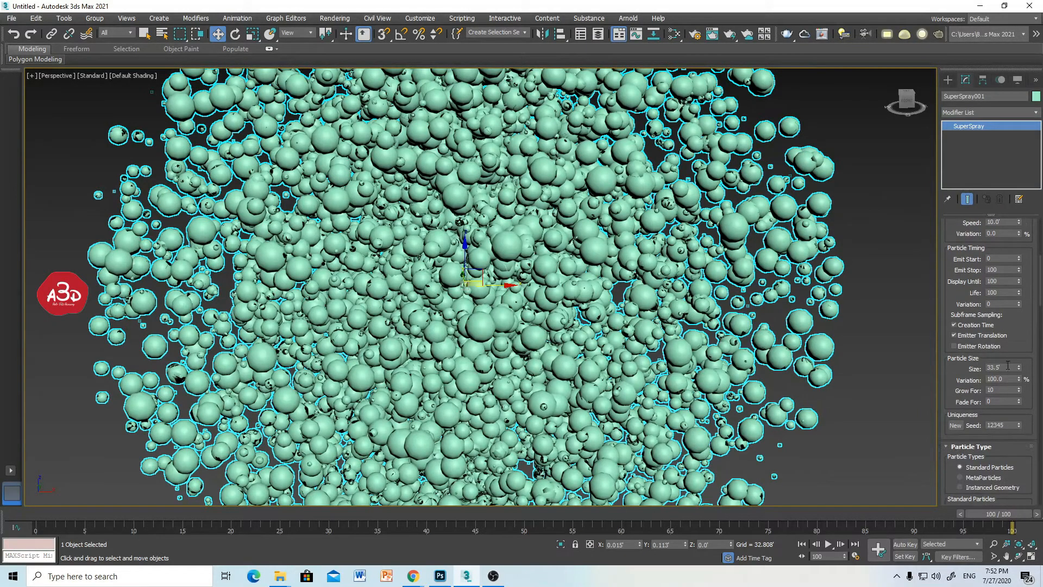
double_click(1008, 366)
type("40")
key("Return")
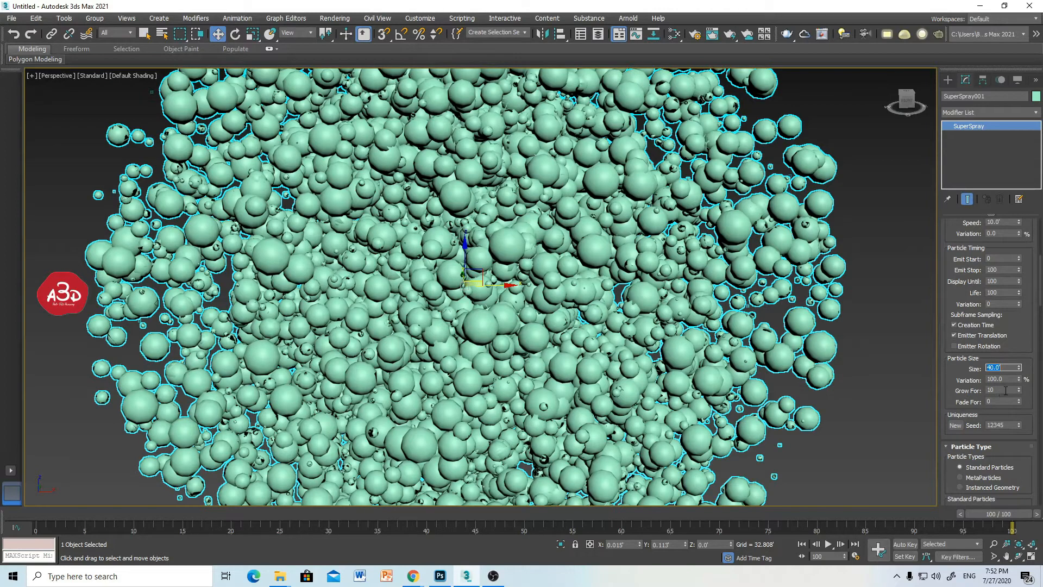
key("Tab")
type("0")
key("Return")
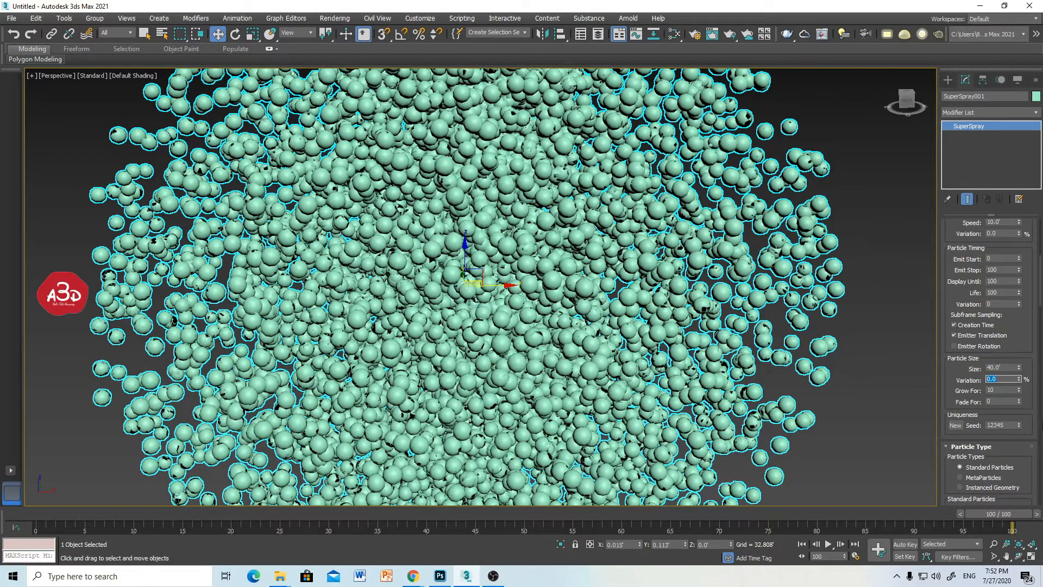
key("Tab")
At frame 16, try a Grow For of 100, deselect the Super Spray and scrub to frame 65 to view the growth
left_click_drag(1009, 526, 215, 562)
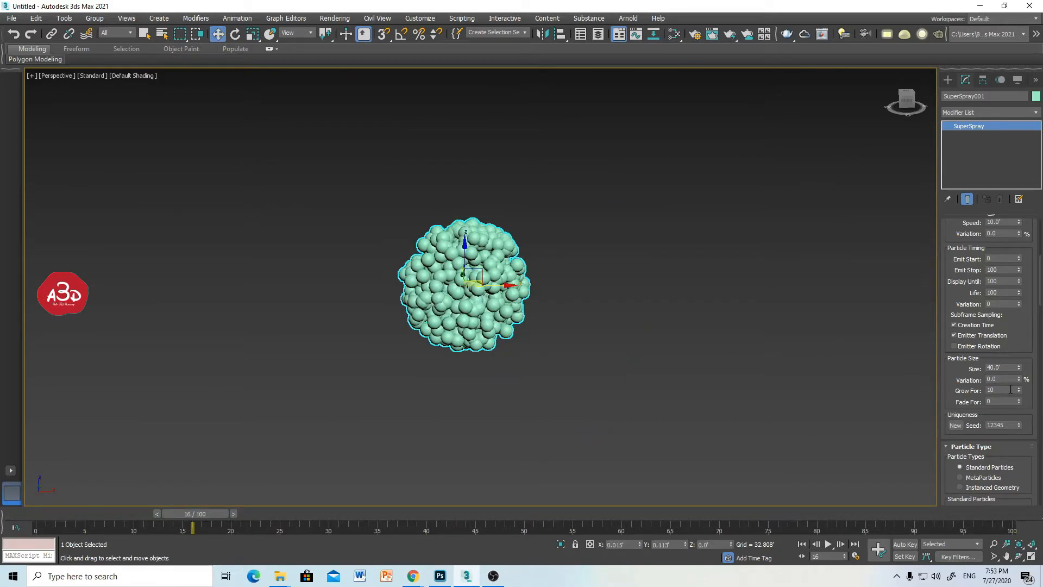
left_click_drag(1019, 390, 991, 344)
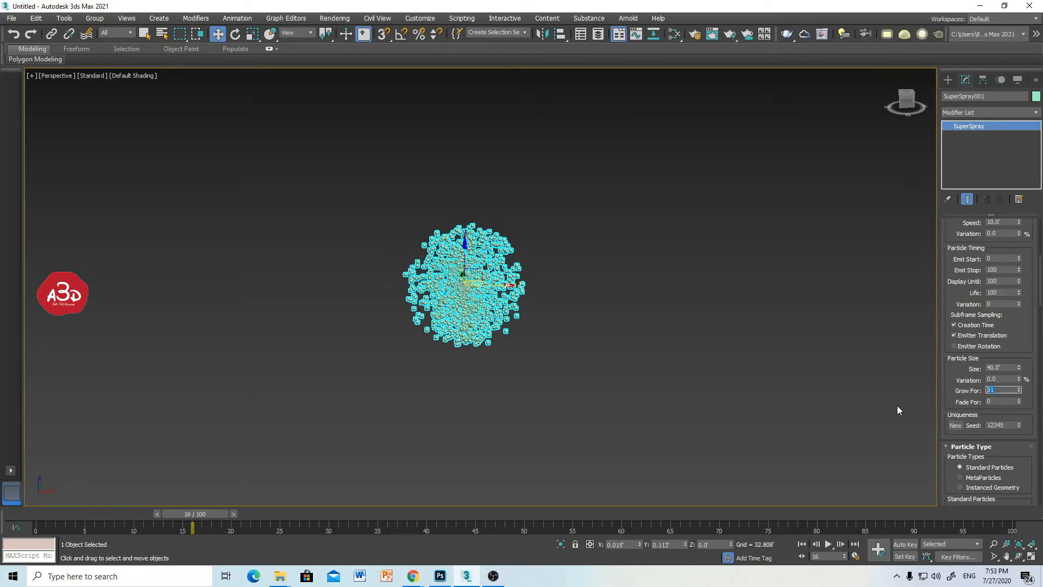
type("100")
key("Return")
left_click(670, 214)
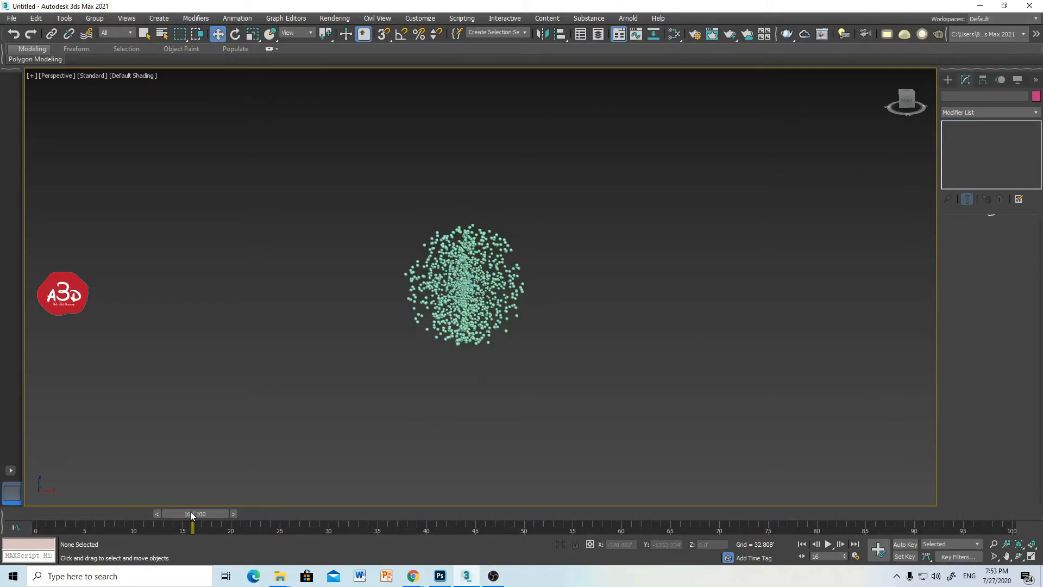
left_click_drag(191, 515, 676, 507)
key("w")
Reselect the Super Spray, try a Fade For of 100, deselect it and scrub to frame 94 to view the fading
left_click_drag(762, 184, 633, 309)
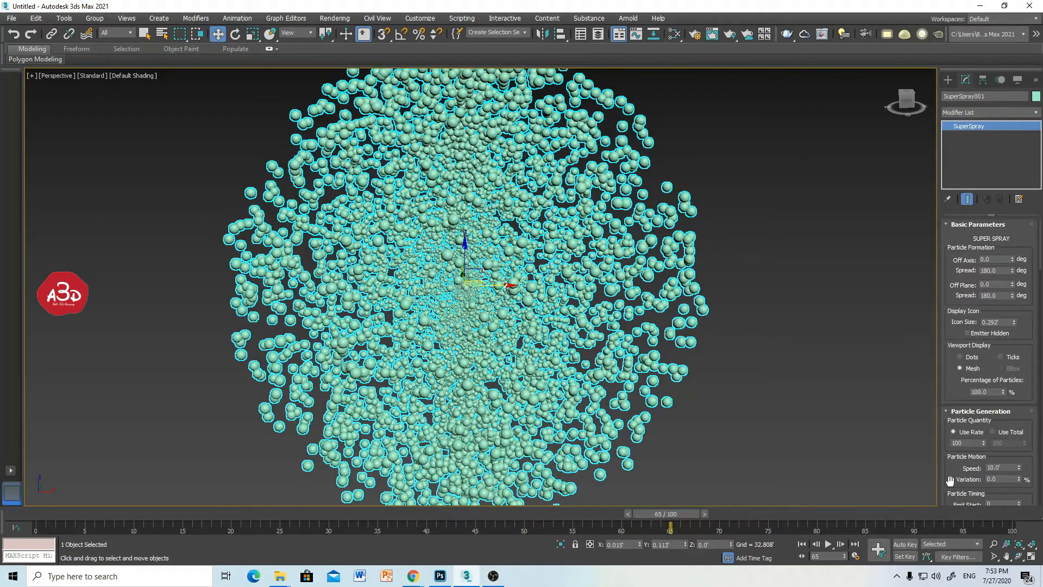
left_click_drag(950, 480, 971, 360)
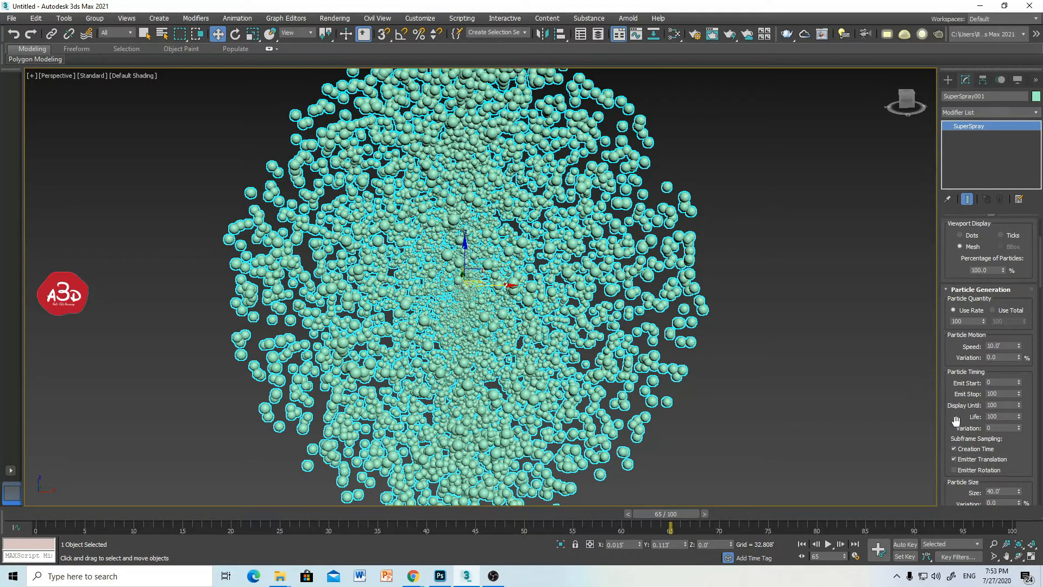
left_click_drag(957, 421, 962, 199)
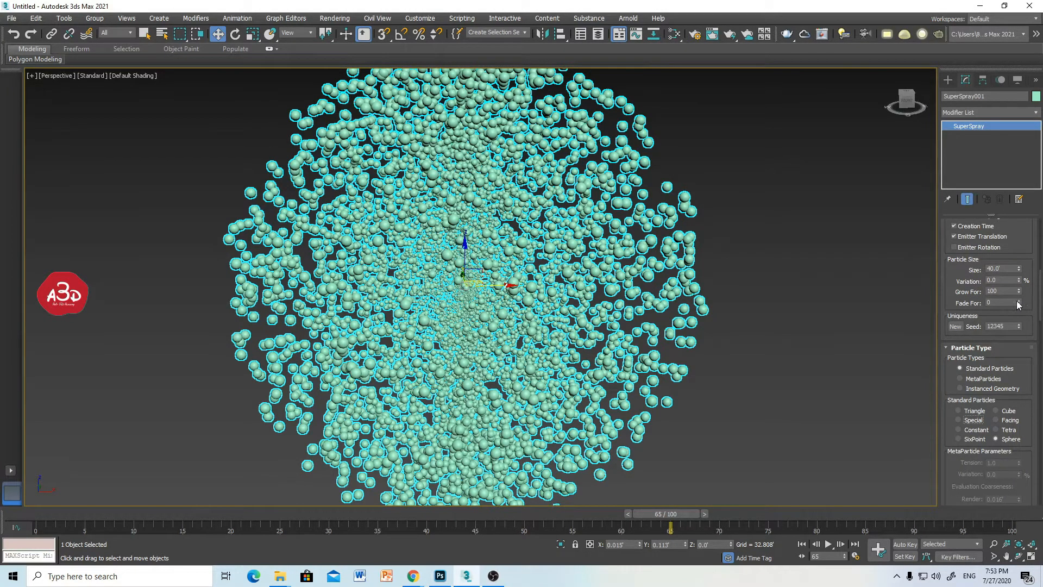
left_click_drag(1019, 303, 1022, 248)
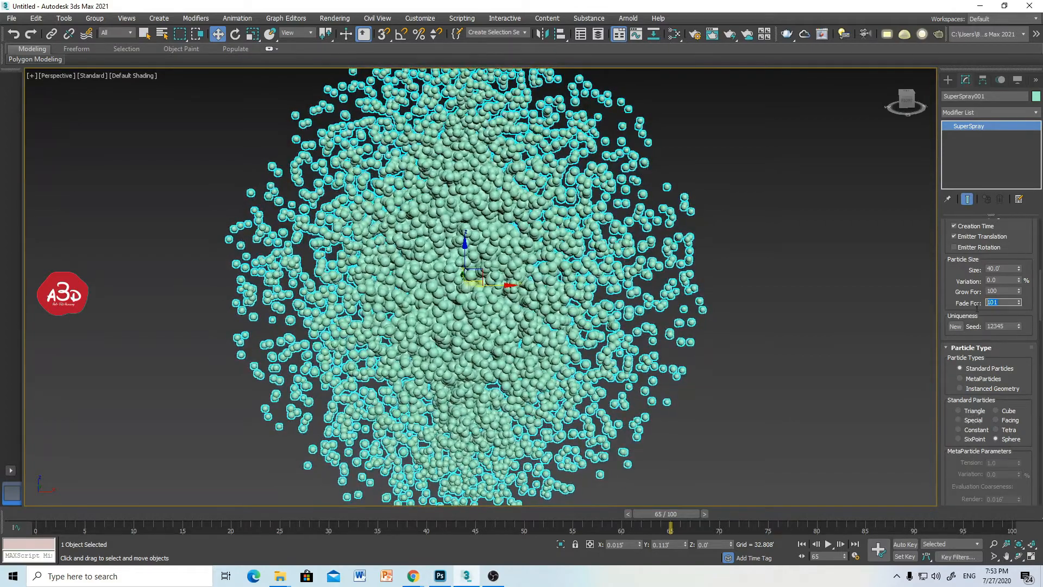
type("100")
key("Return")
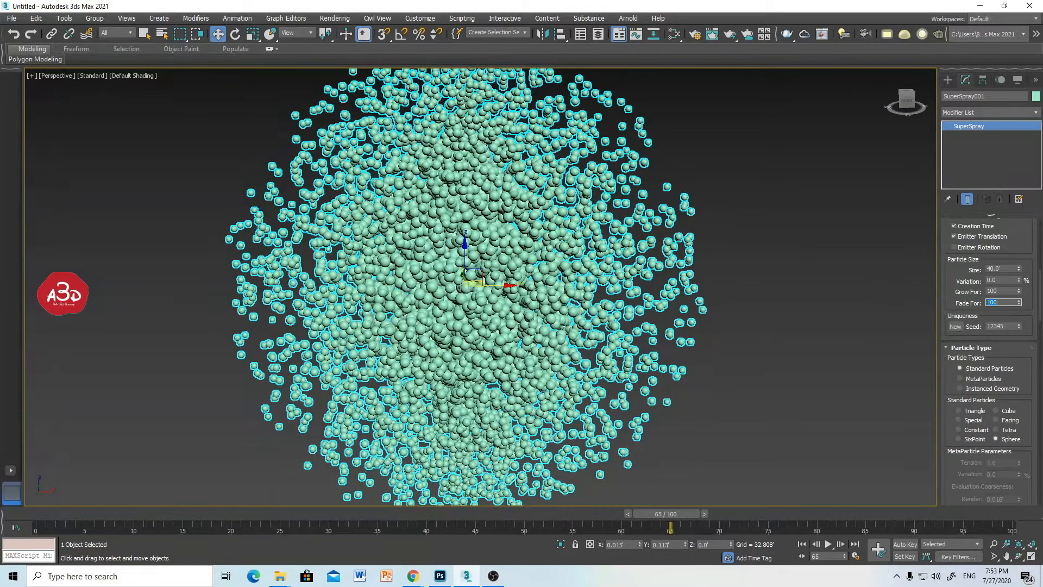
left_click(765, 251)
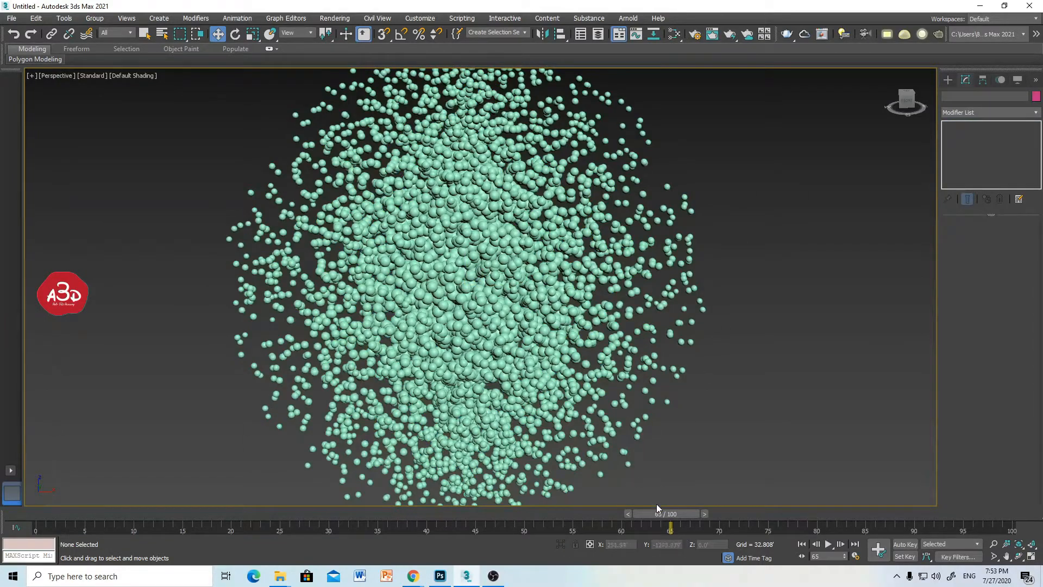
left_click_drag(658, 512, 943, 508)
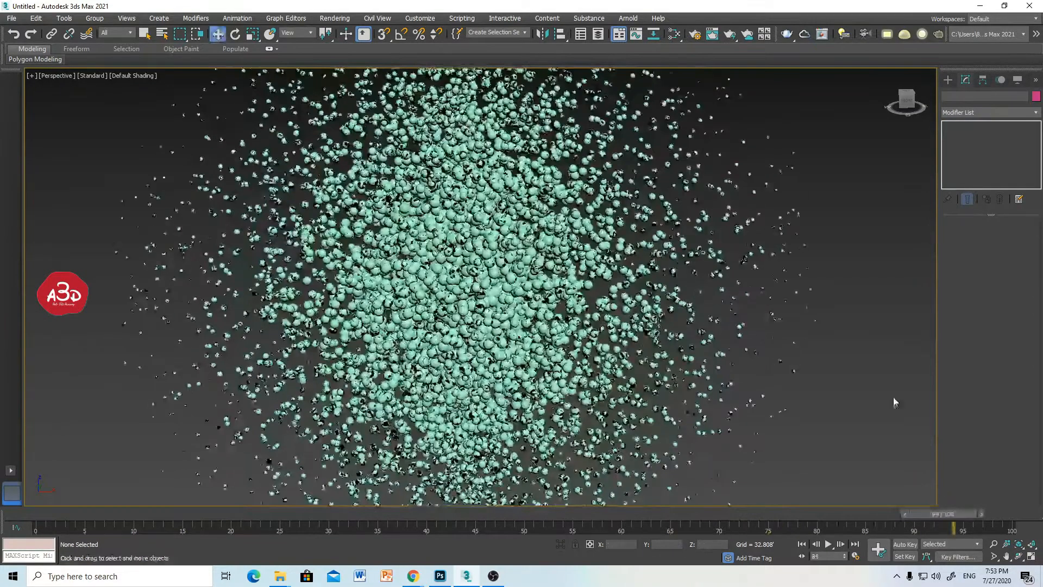
Reselect the Super Spray, widen its parameter area to two columns and set the particle rate to 20
left_click_drag(829, 231, 740, 316)
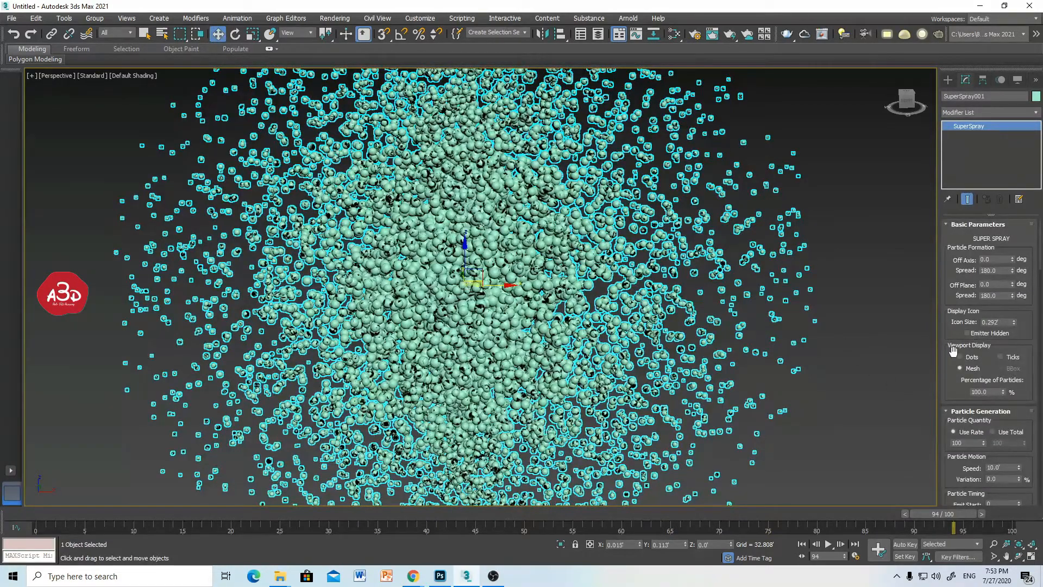
mouse_move(954, 351)
left_mouse_down()
mouse_move(943, 224)
mouse_move(952, 356)
left_mouse_up()
left_click_drag(936, 382, 749, 369)
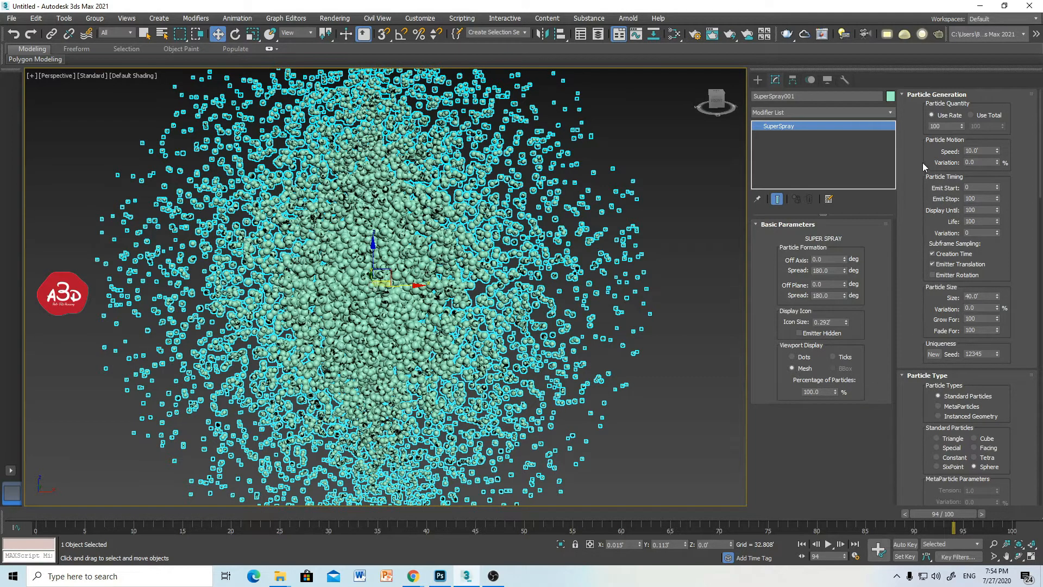
double_click(944, 126)
type("20")
key("Return")
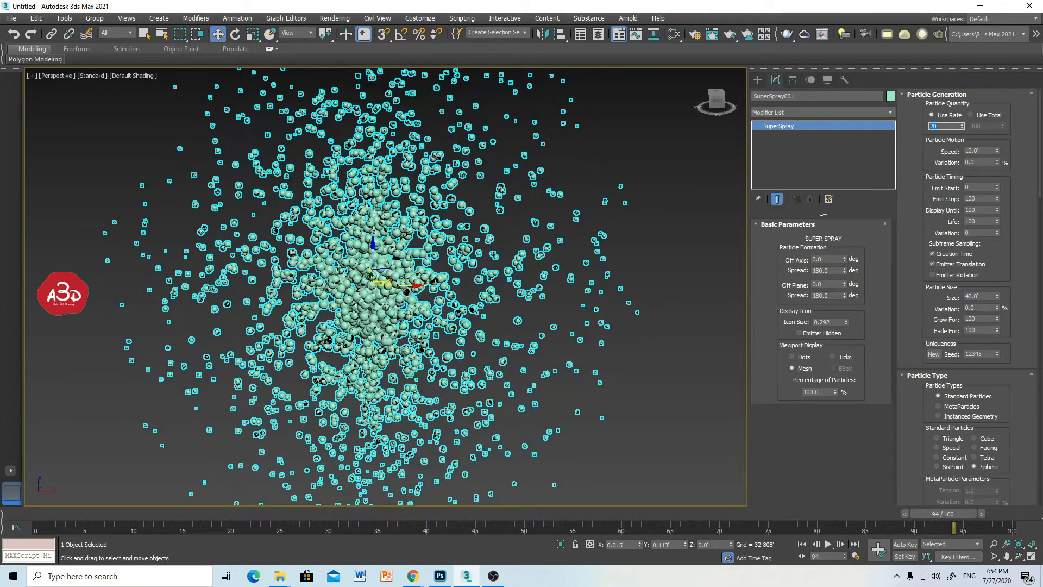
Set the viewport Percentage of Particles to 50% and deselect the Super Spray to view the thinned particles
left_click(914, 181)
double_click(818, 391)
type("50")
key("Return")
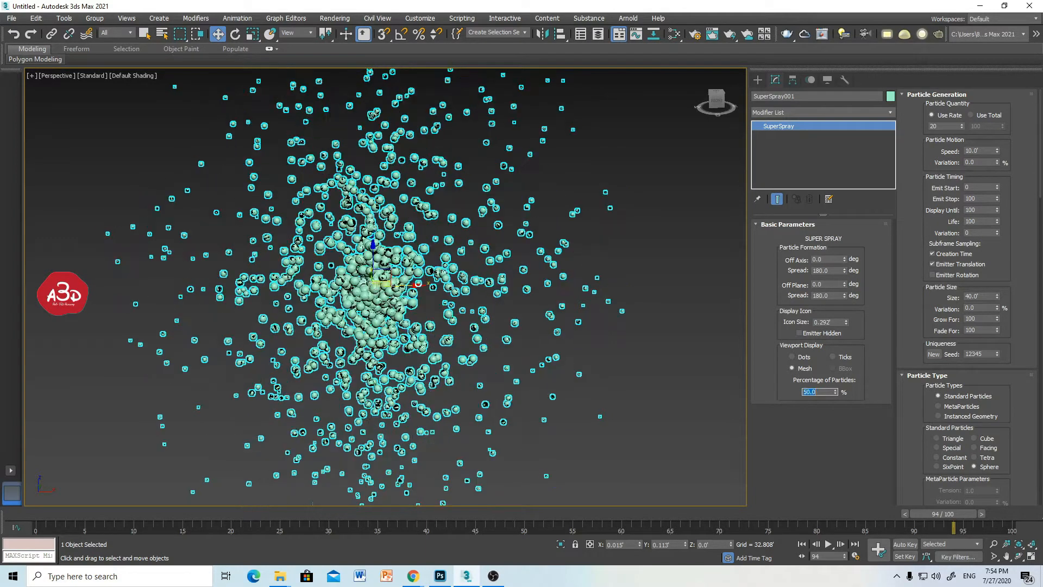
left_click(673, 234)
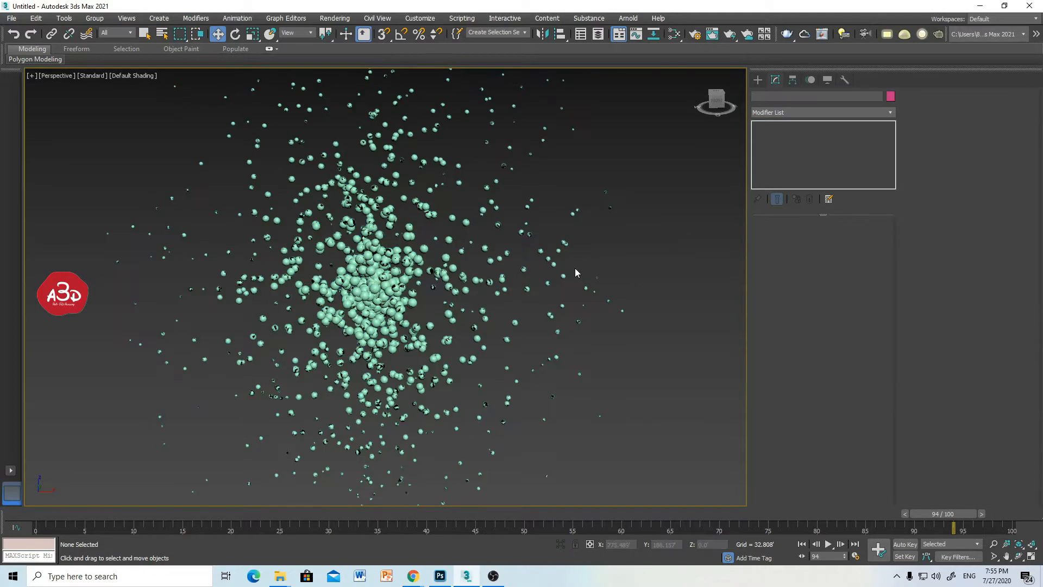
scroll(566, 288, "down", 5)
scroll(542, 340, "up", 5)
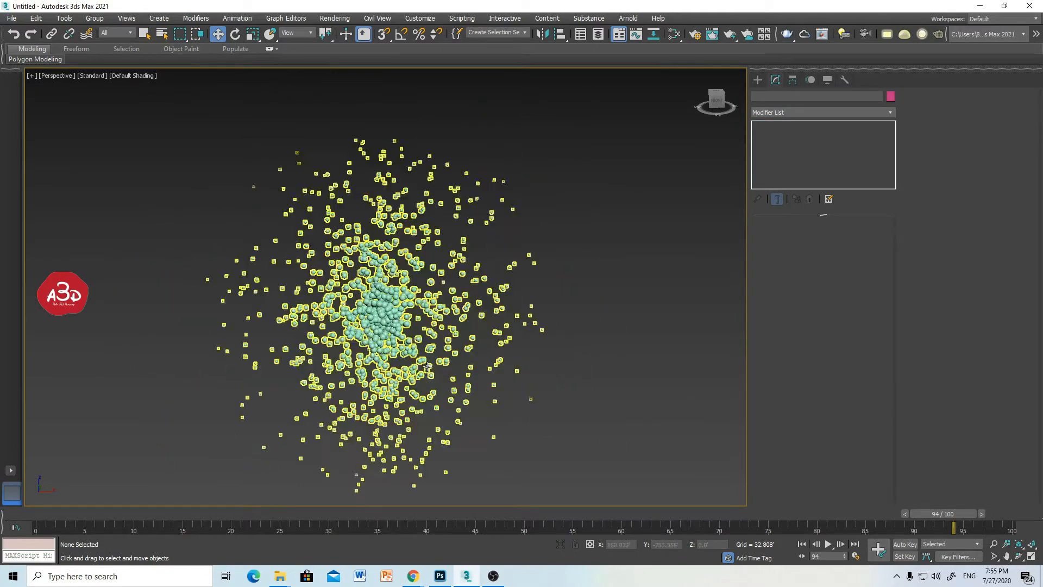
Reselect the Super Spray and set its Off Axis Spread to 10 degrees
left_click(520, 341)
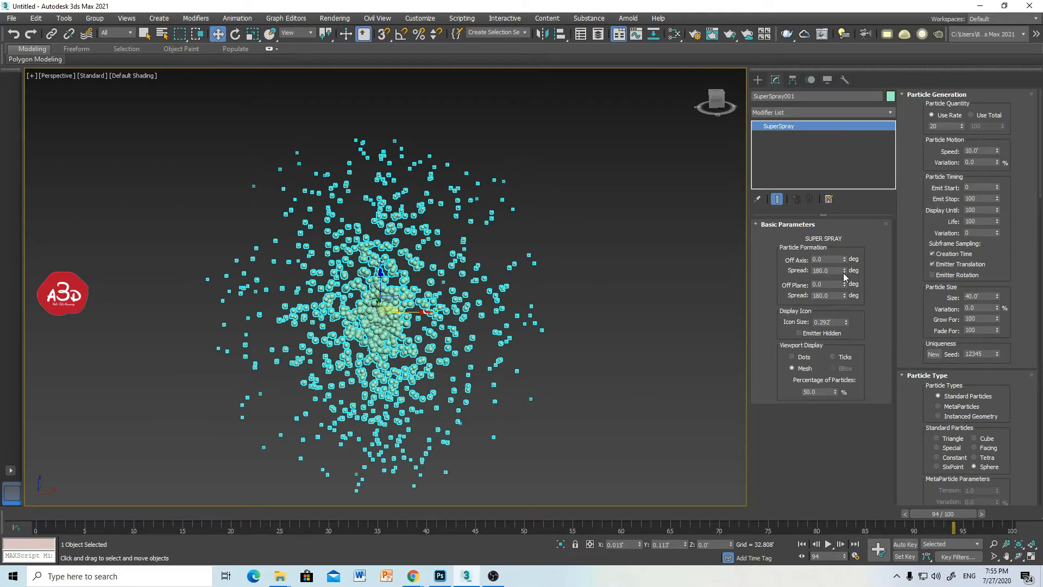
mouse_move(846, 271)
left_mouse_down()
mouse_move(844, 236)
mouse_move(844, 360)
left_mouse_up()
left_click(825, 295)
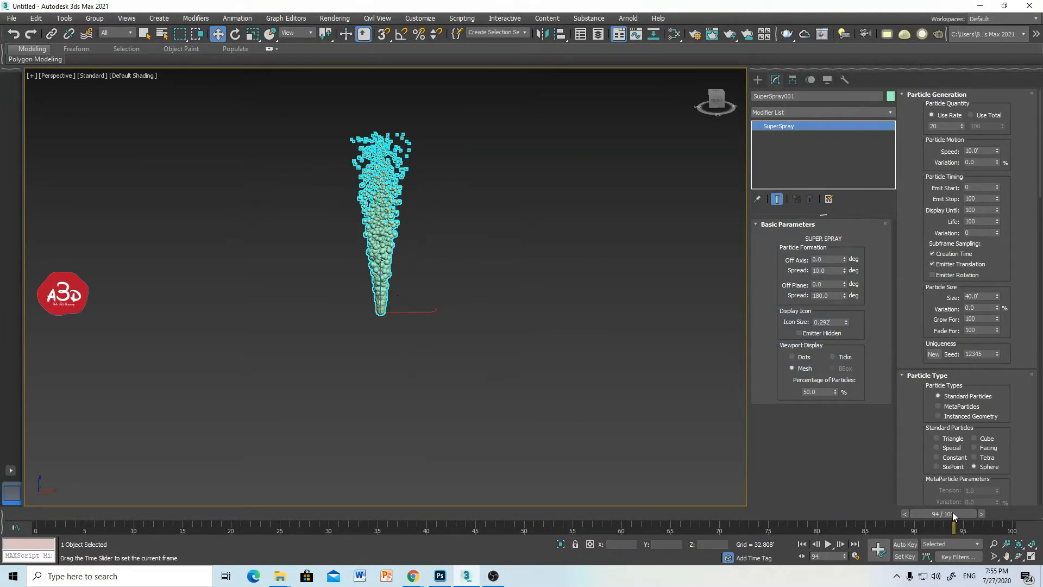
Return to frame 0 and play the animation to examine the narrowed spray, stopping around frame 70
mouse_move(953, 512)
left_mouse_down()
mouse_move(129, 550)
mouse_move(469, 550)
mouse_move(735, 533)
mouse_move(921, 507)
mouse_move(1, 564)
left_mouse_up()
key("w")
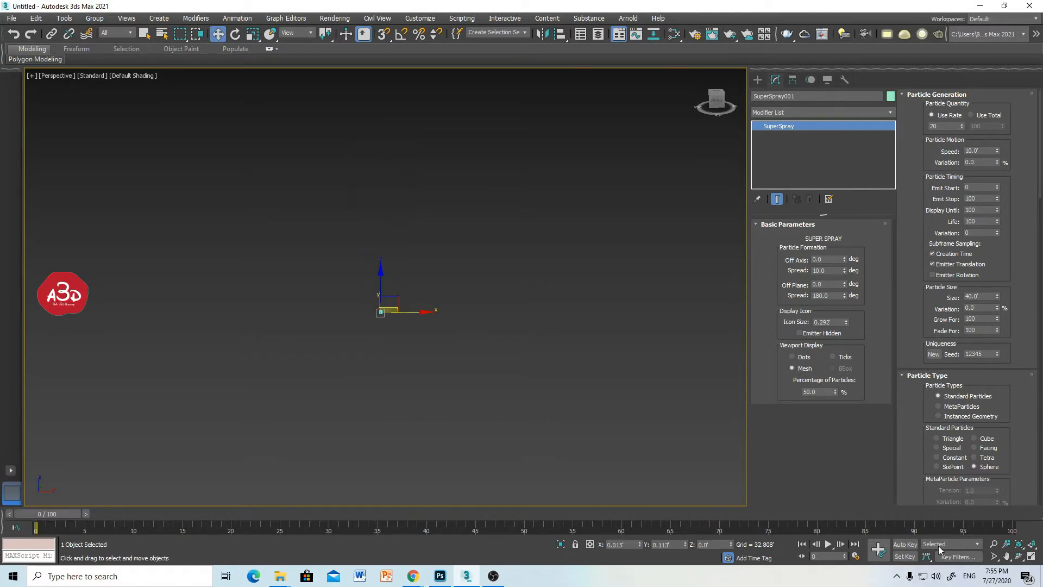
left_click(828, 544)
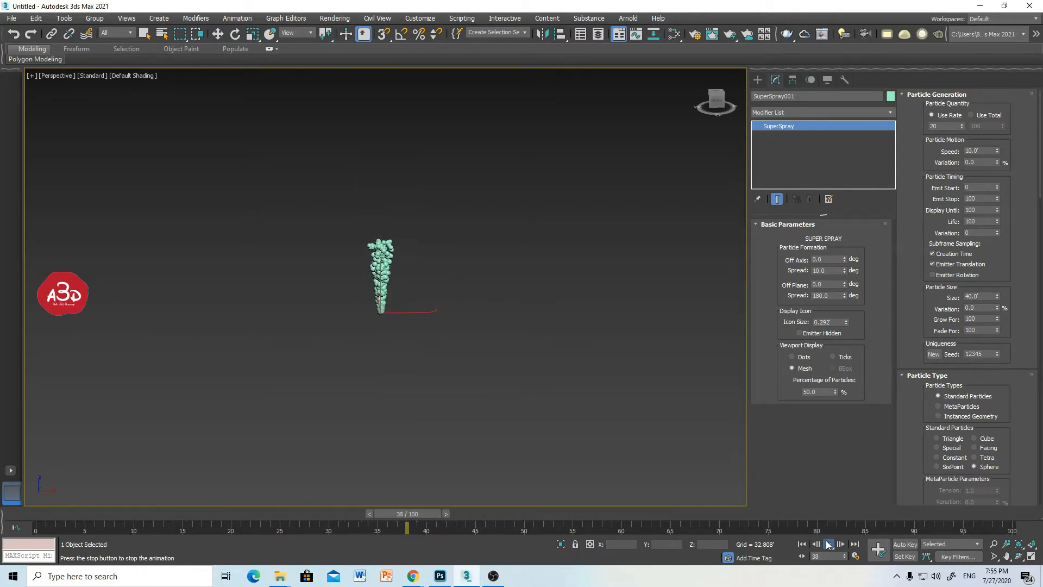
left_click(828, 544)
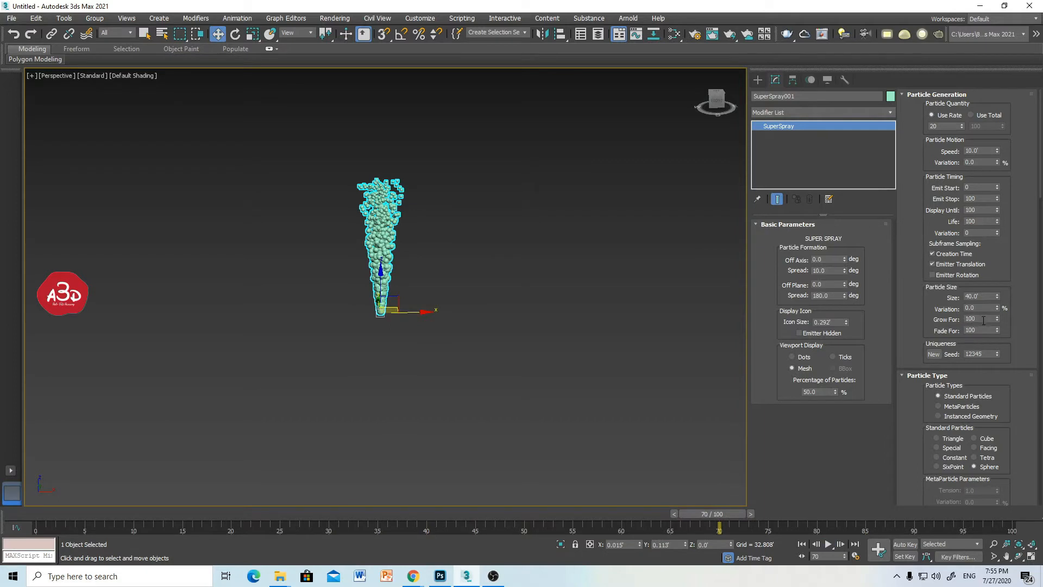
Set both Grow For and Fade For to 10 and scrub to frame 98 to view the spray
left_click(966, 319)
type("1")
key("Tab")
left_click(977, 319)
type("0")
key("Tab")
type("10")
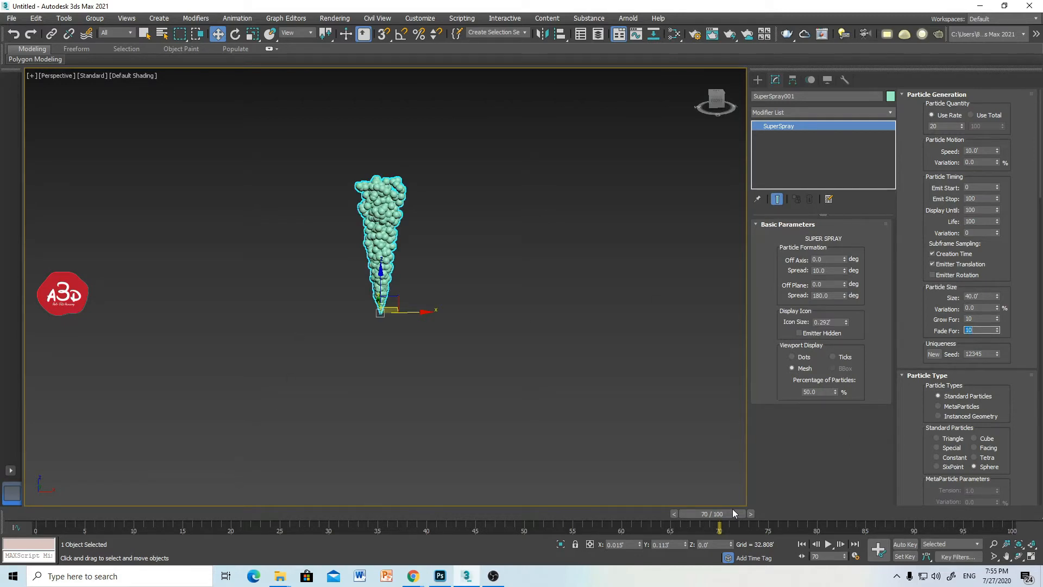
mouse_move(727, 515)
left_mouse_down()
mouse_move(1016, 522)
mouse_move(38, 543)
mouse_move(1016, 580)
mouse_move(455, 577)
mouse_move(1039, 565)
mouse_move(952, 572)
mouse_move(1000, 574)
left_mouse_up()
key("w")
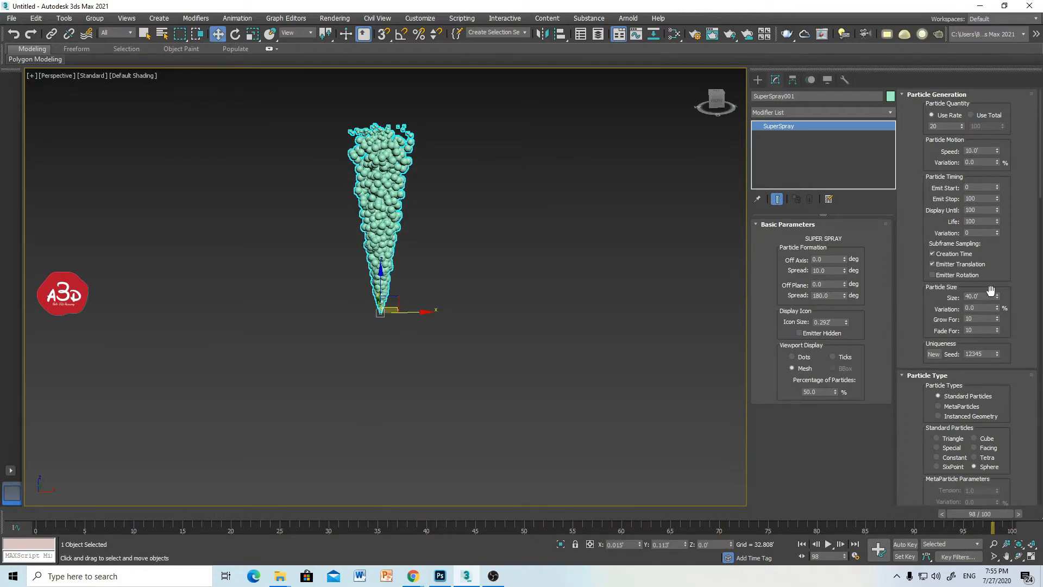
Set the Super Spray's particle Speed to 24.9' and play the animation from frame 0, stopping around frame 89
left_click_drag(997, 152, 990, 60)
left_click(801, 544)
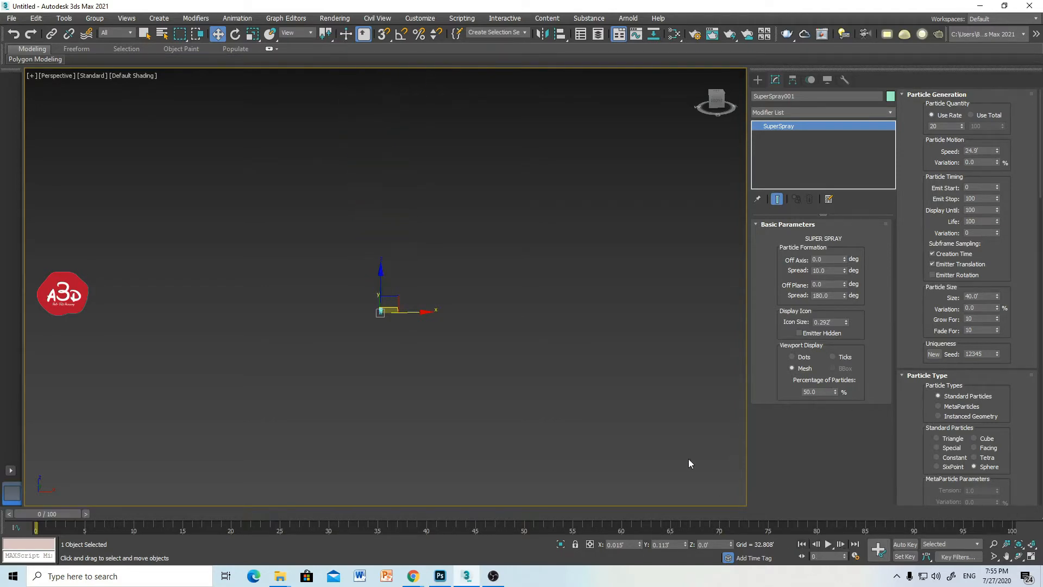
left_click(829, 545)
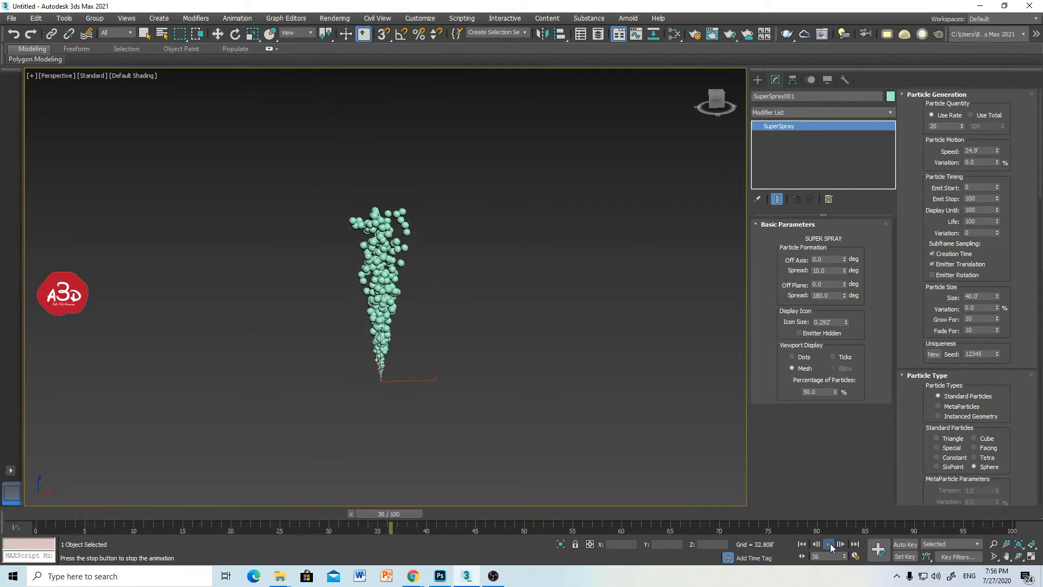
left_click(830, 545)
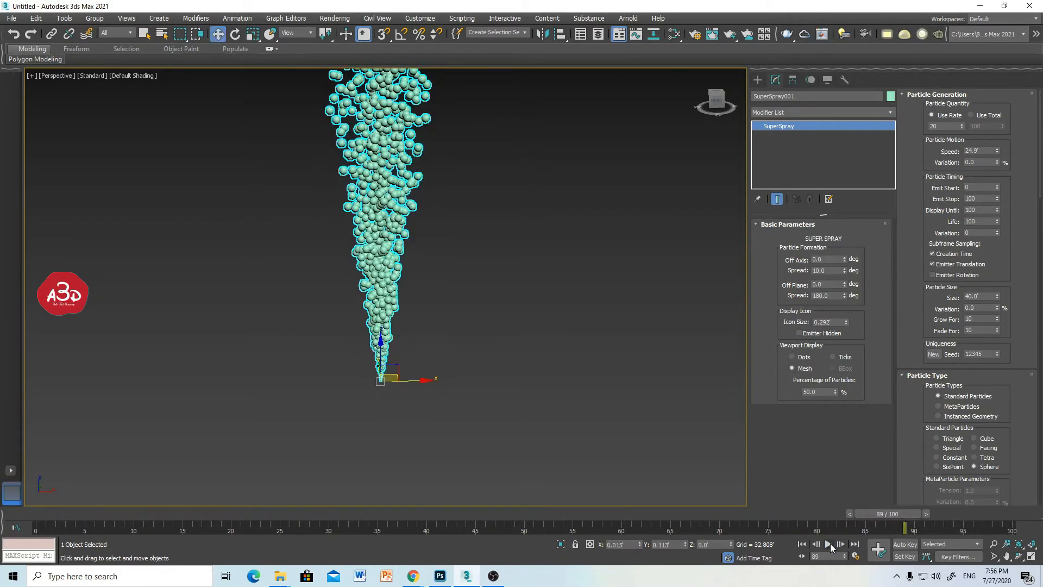
left_click(481, 162)
left_click_drag(481, 161, 238, 218)
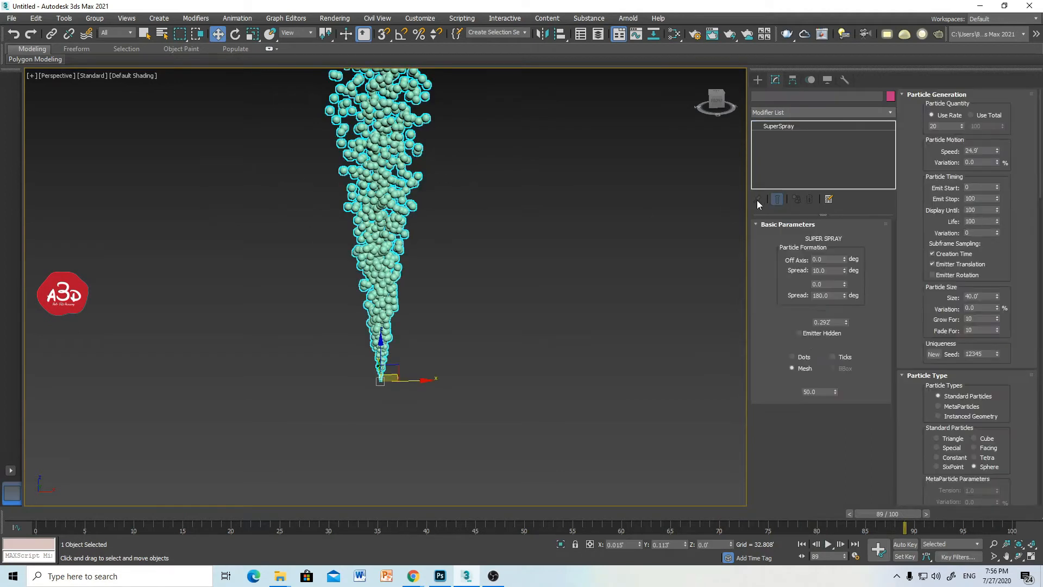
Create a Gravity space warp with an icon size of about 252.6' beside the spray's base
left_click(758, 80)
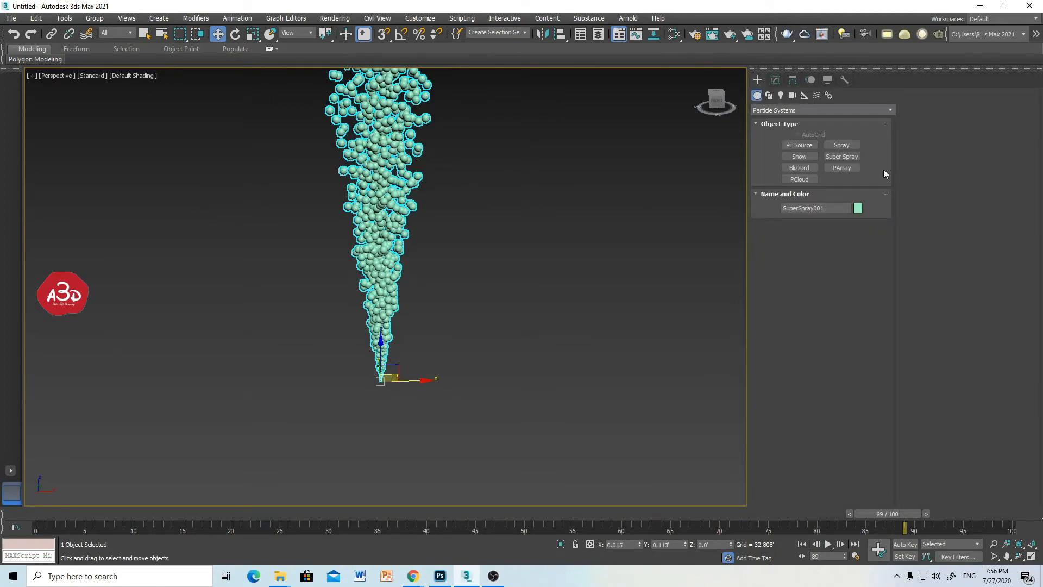
left_click(817, 95)
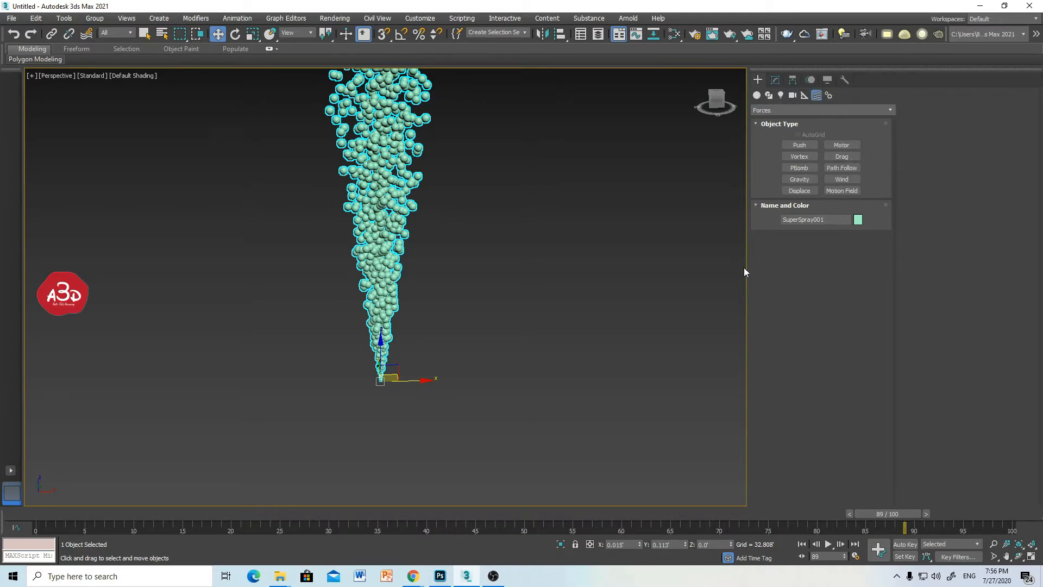
left_click_drag(748, 270, 934, 278)
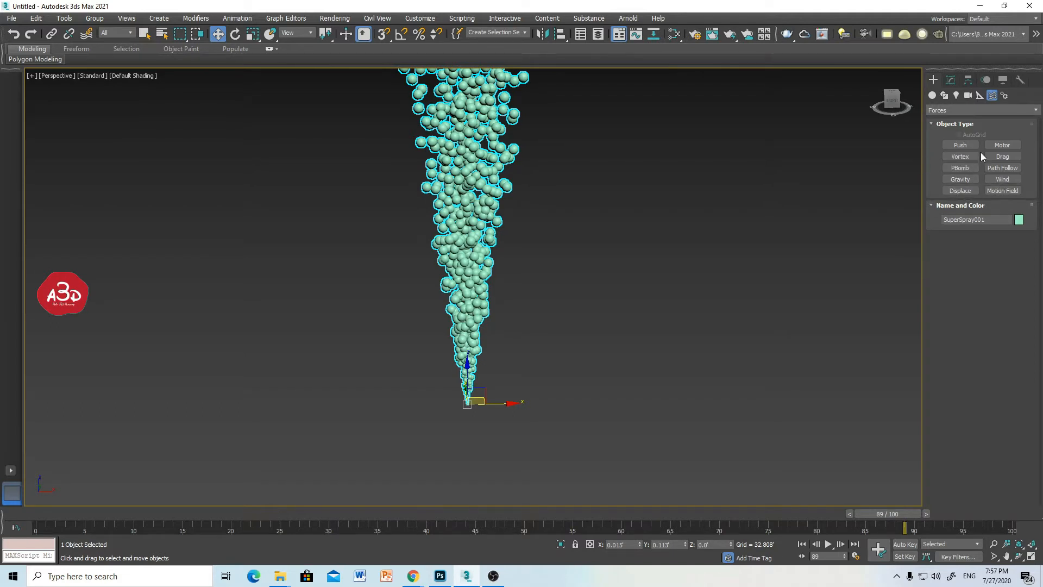
left_click(970, 181)
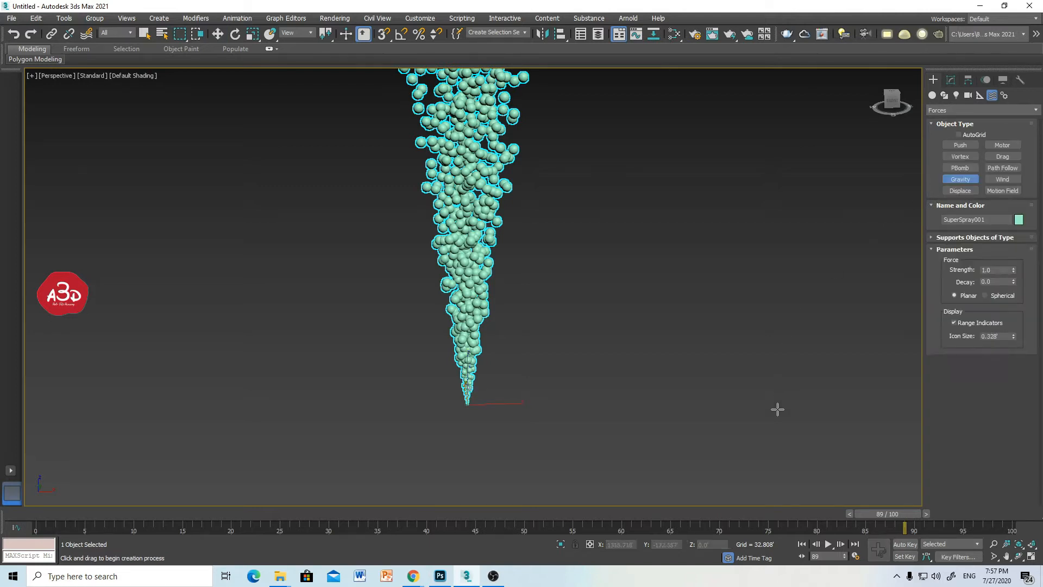
left_click_drag(751, 411, 823, 462)
key("w")
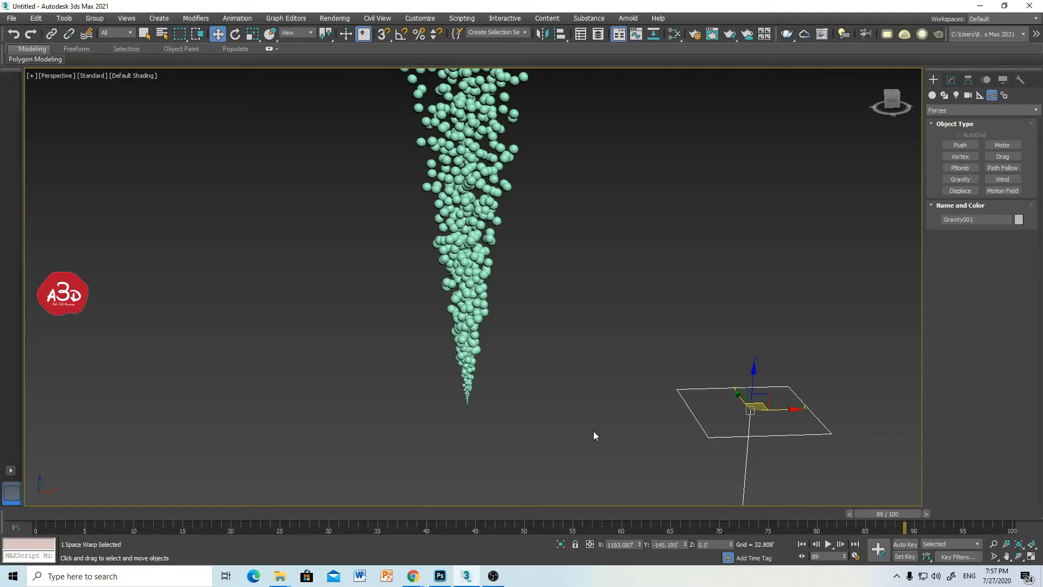
Move to frame 52, bind the Gravity space warp to the Super Spray, and scrub to frame 61 to check the particles
left_click_drag(888, 514, 544, 451)
key("w")
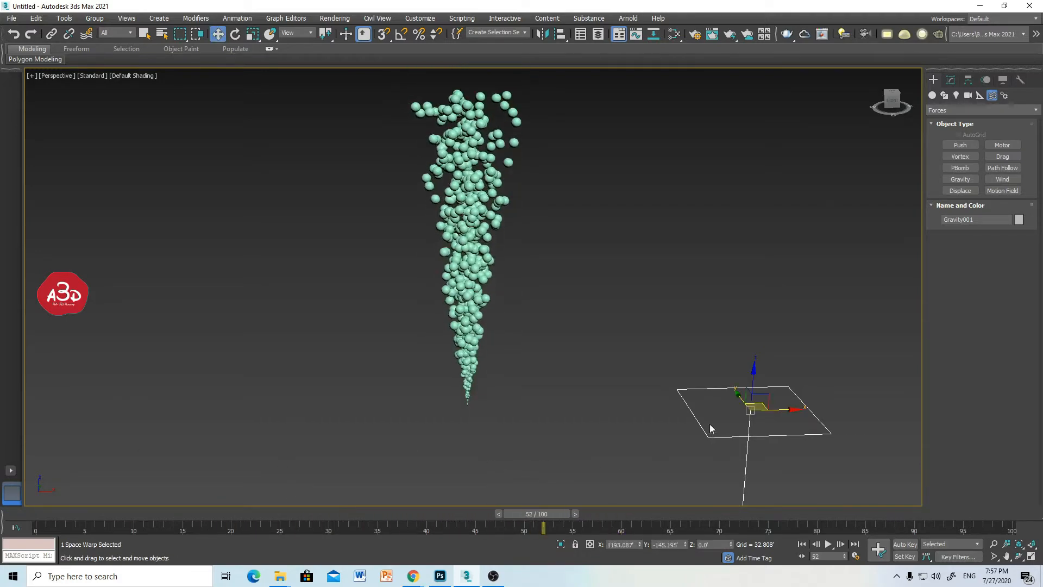
left_click(90, 36)
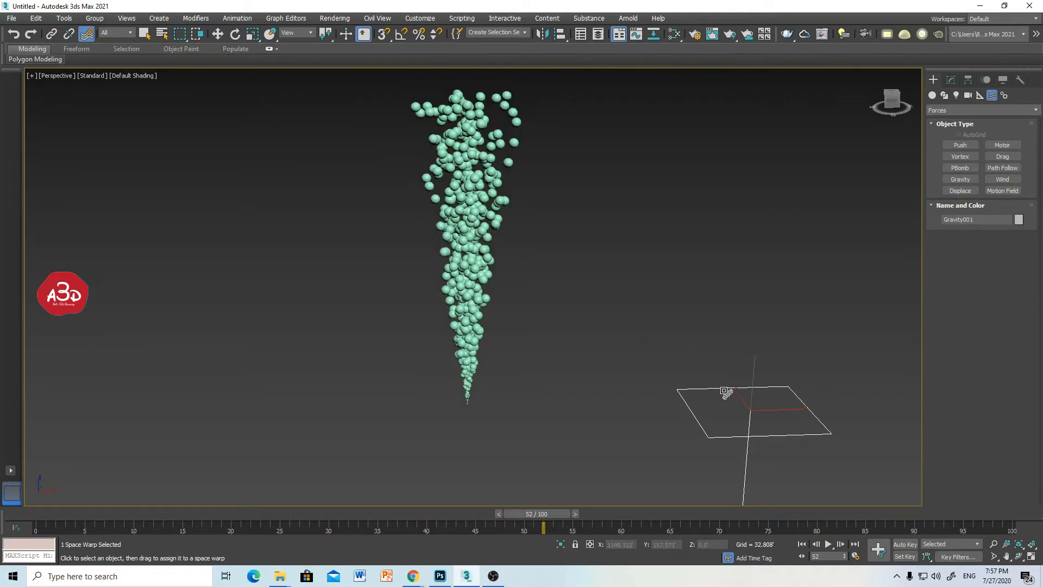
left_click_drag(726, 392, 672, 255)
left_click_drag(576, 242, 487, 224)
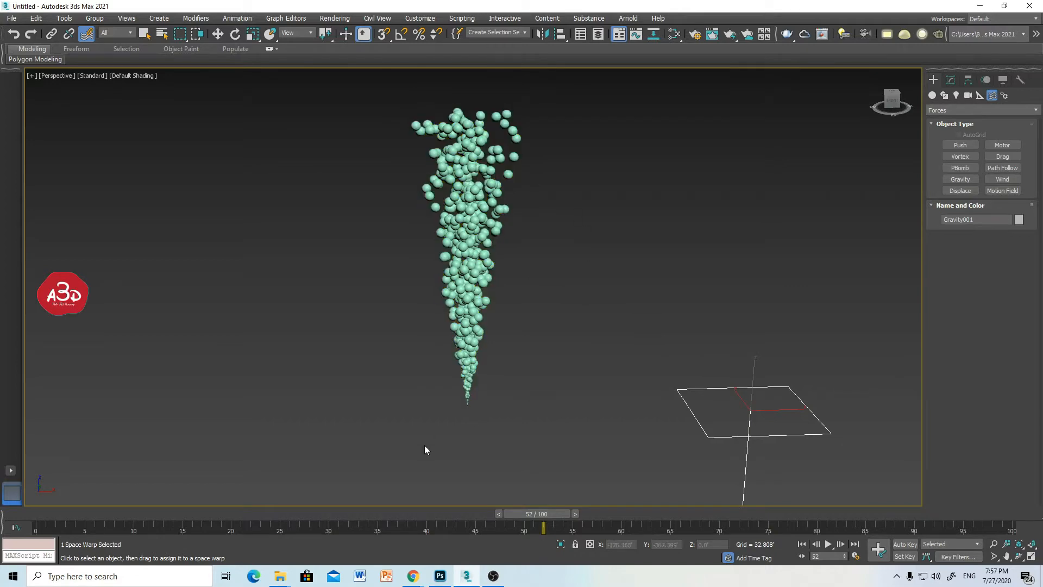
left_click_drag(535, 515, 630, 477)
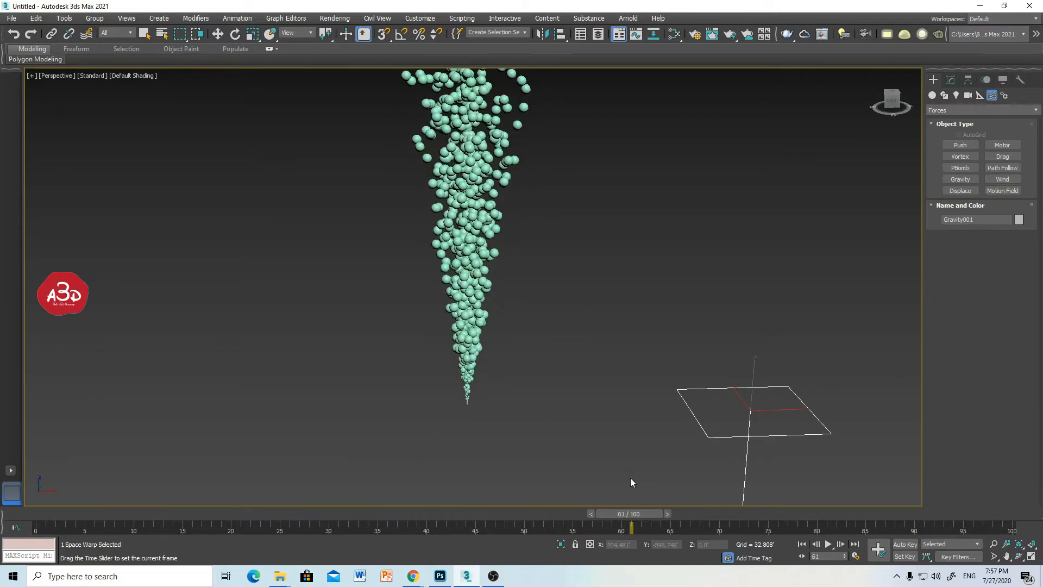
Set the Gravity's Strength to 8.59 and play the animation to check the falling particles, stopping at frame 50
left_click(950, 82)
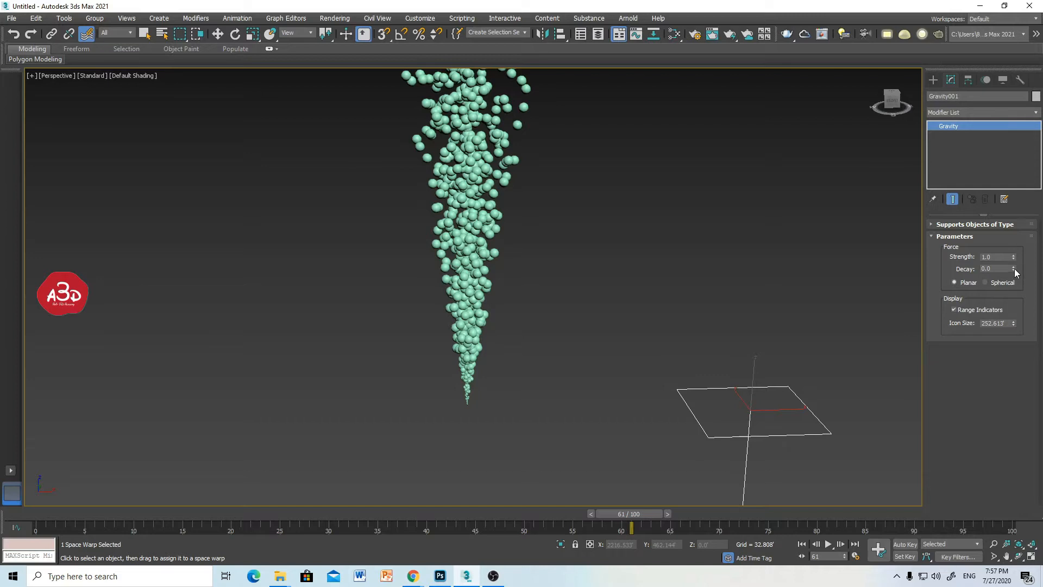
left_click(217, 34)
left_click(763, 298)
left_click(802, 405)
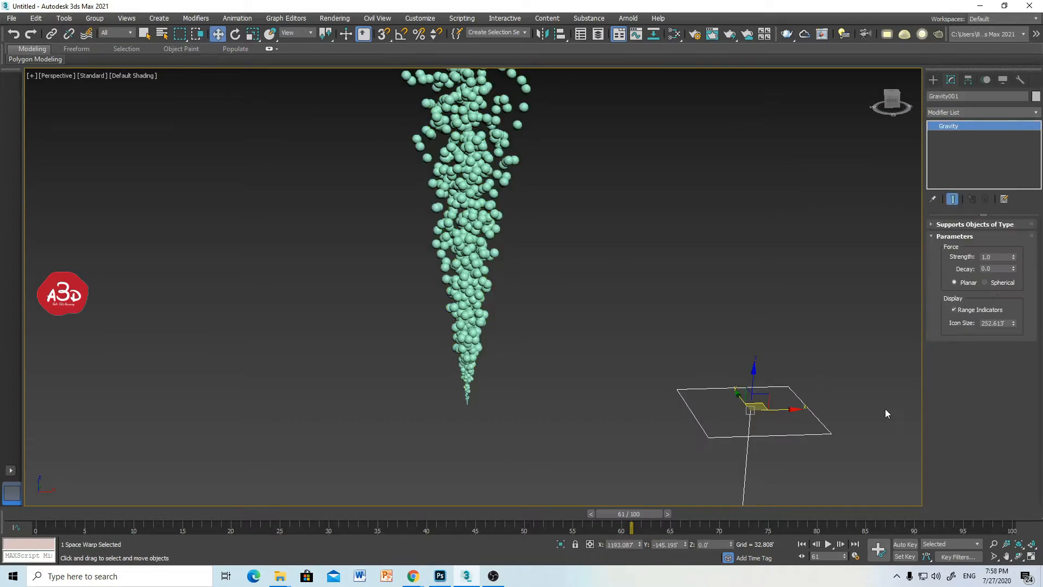
mouse_move(1014, 255)
left_mouse_down()
mouse_move(977, 389)
mouse_move(971, 347)
mouse_move(945, 336)
mouse_move(942, 418)
left_mouse_up()
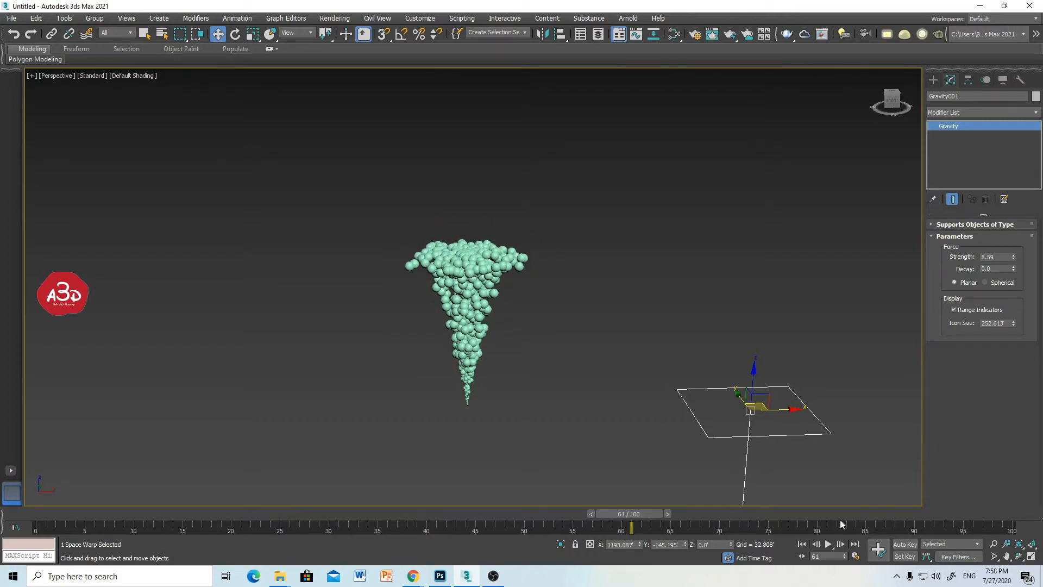
left_click(828, 544)
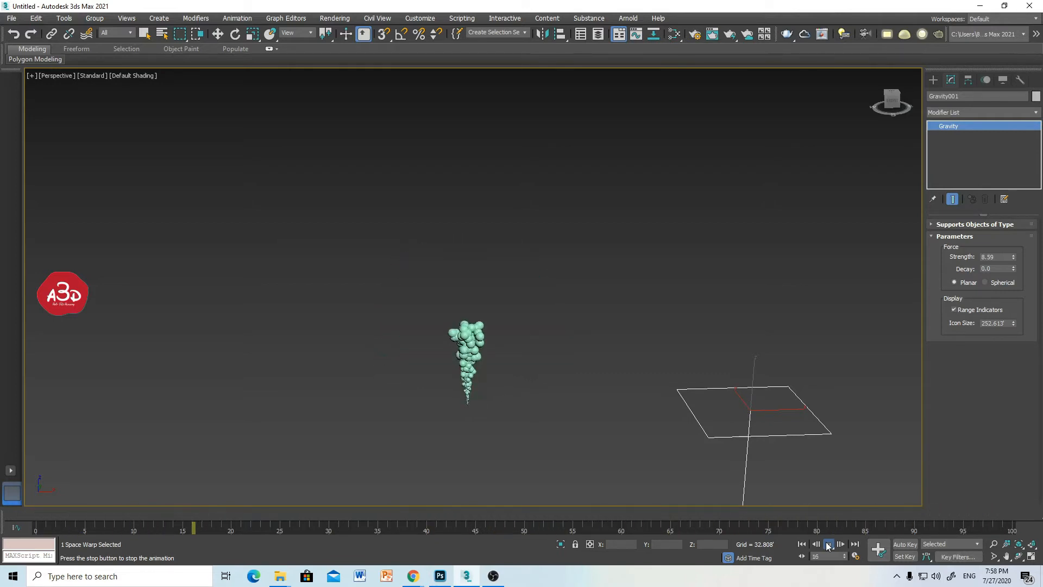
left_click(829, 544)
key("w")
Select the Super Spray, display its base Particle Generation settings beneath the gravity binding, and scrub to frame 100
left_click(468, 274)
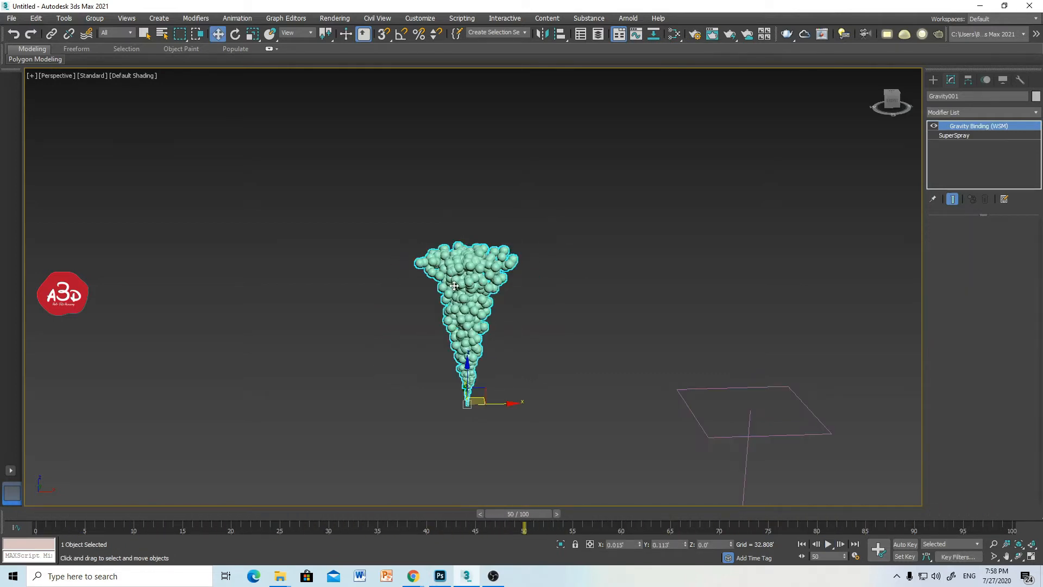
left_click(955, 136)
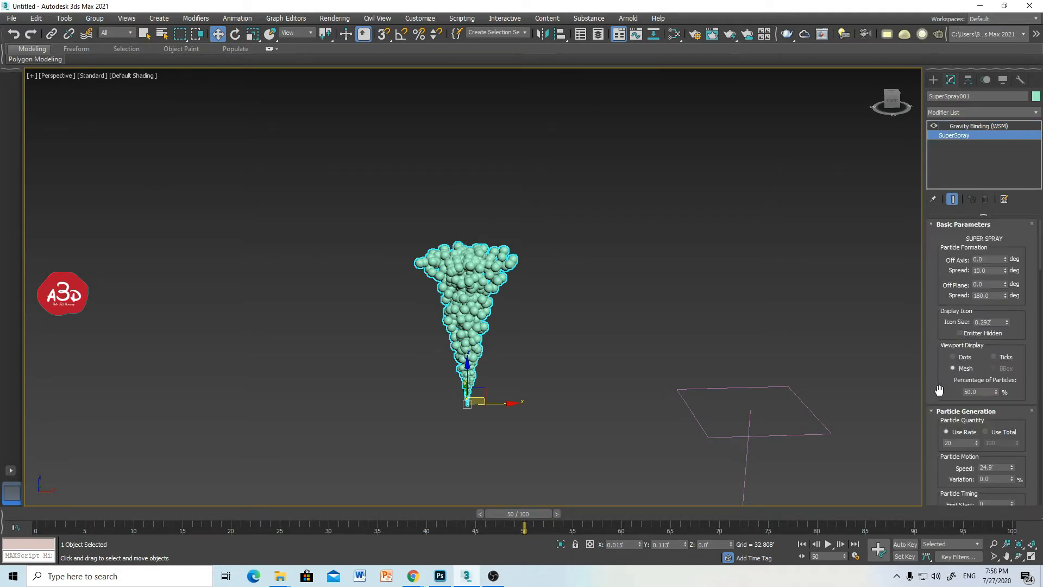
left_click_drag(932, 402, 930, 250)
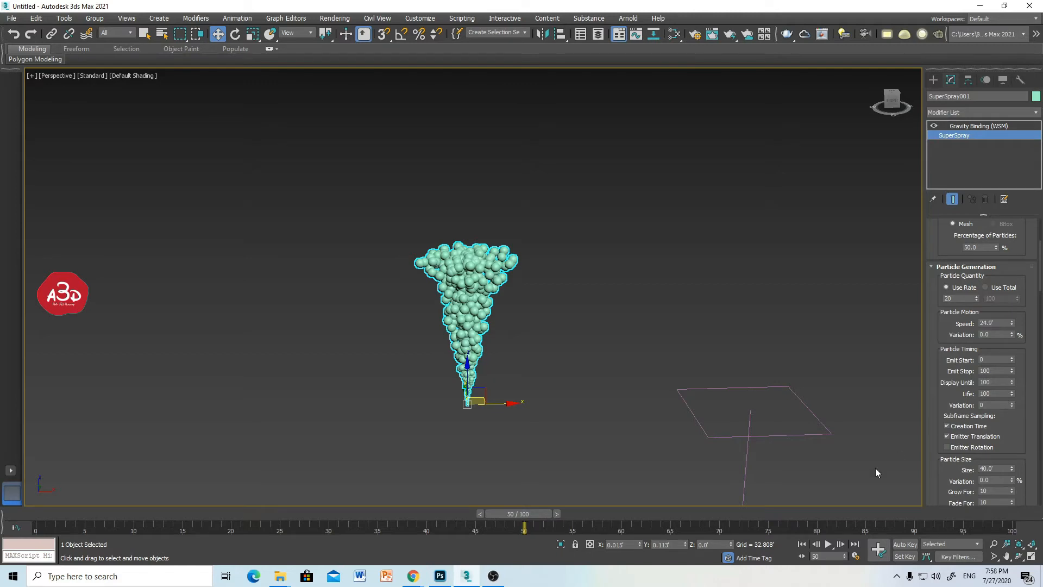
left_click_drag(575, 531, 1012, 530)
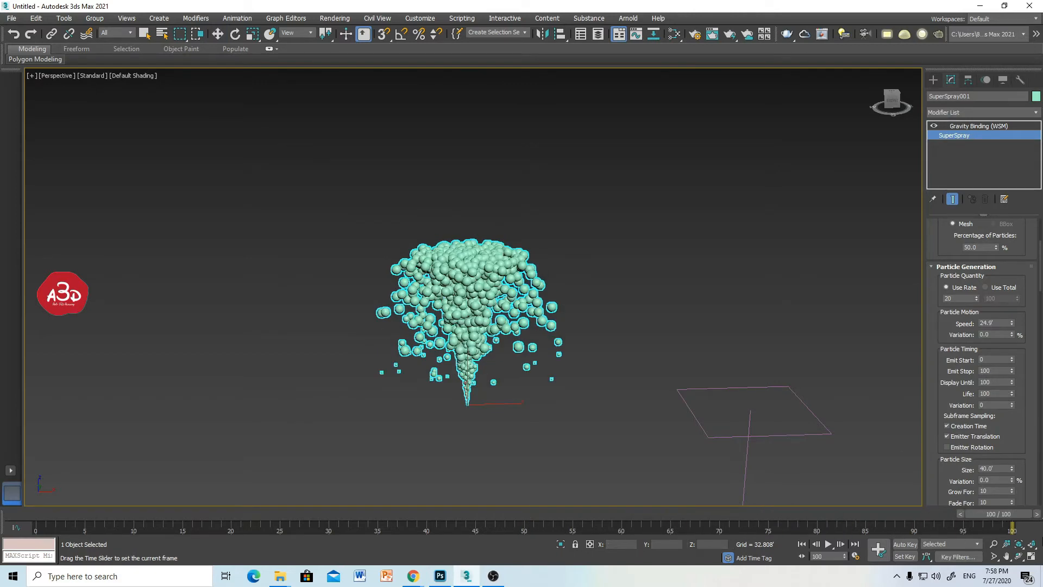
key("w")
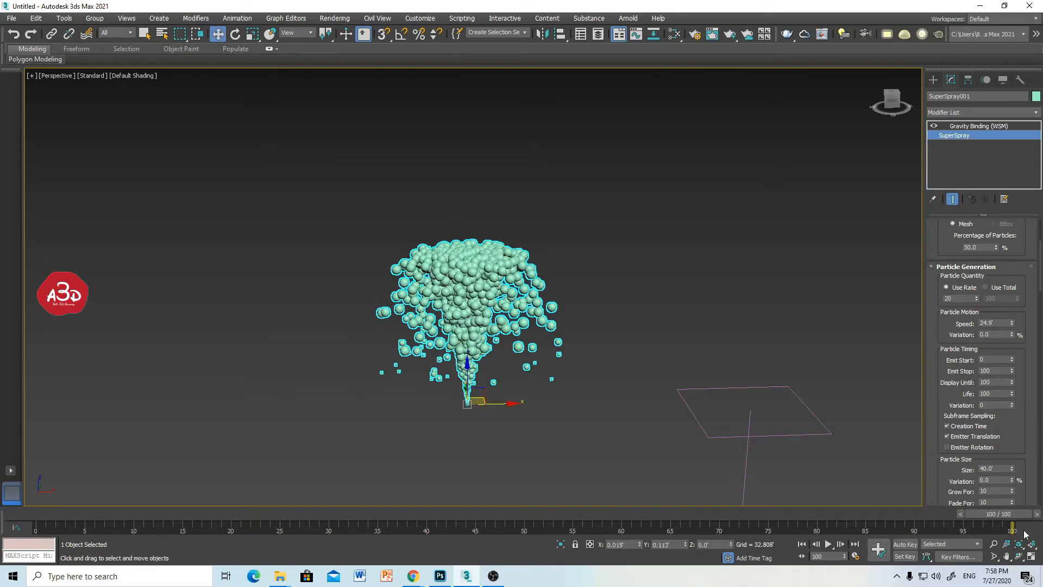
Try a longer particle Life of 134 on the Super Spray and restore it to 100
left_click(1013, 392)
type("140")
key("Return")
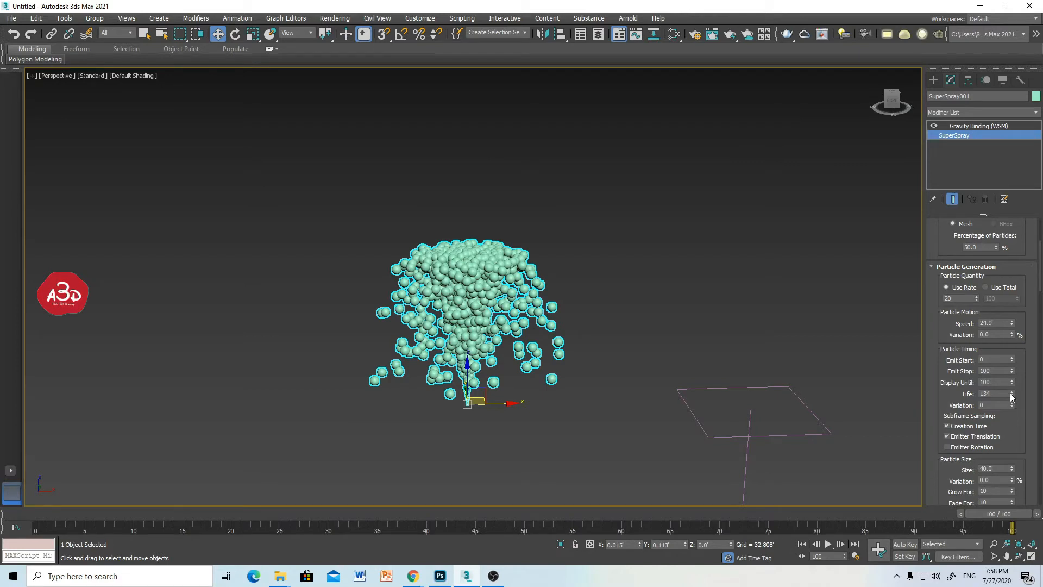
type("100")
key("Return")
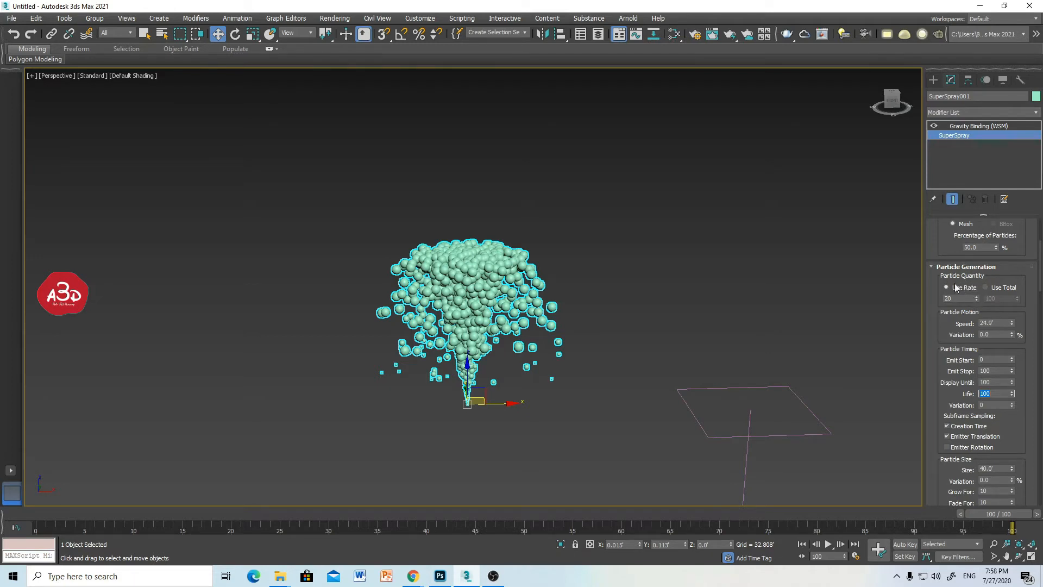
Try the SixPoint and Cube standard particle shapes for the Super Spray and settle on Tetra
left_click_drag(939, 290, 931, 425)
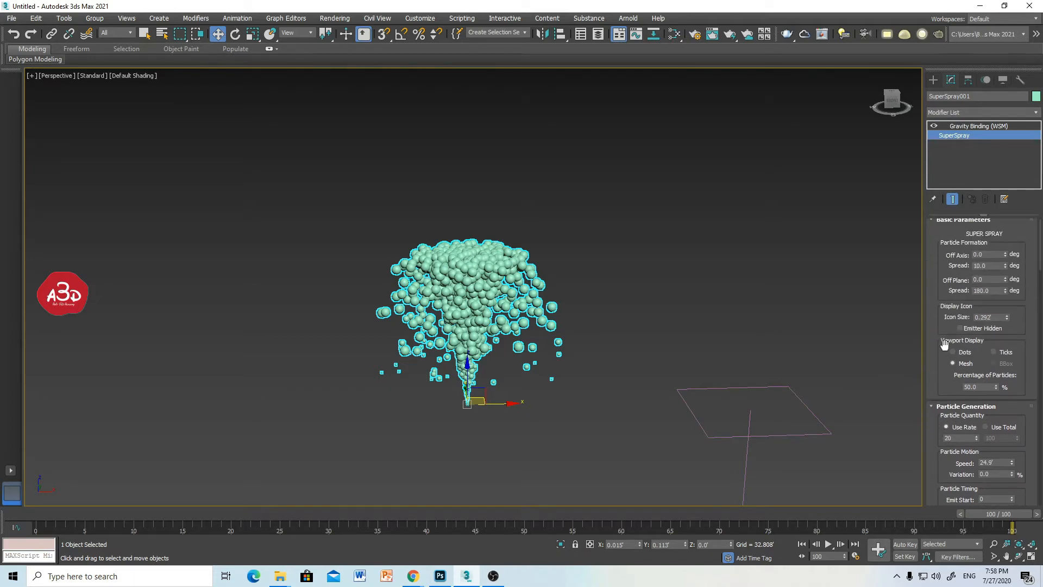
left_click_drag(943, 345, 944, 212)
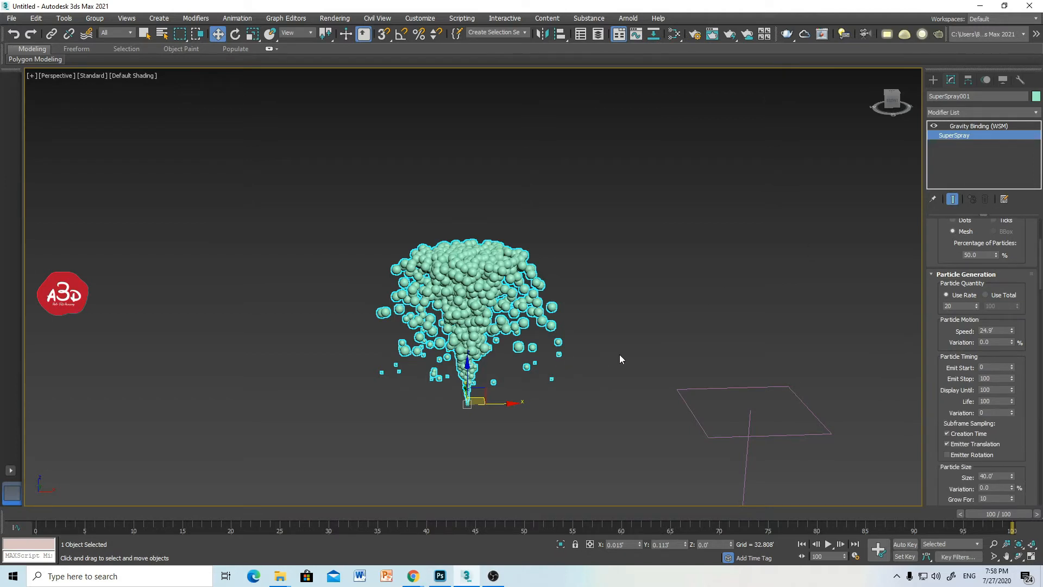
left_click_drag(939, 394, 922, 535)
left_click_drag(927, 344, 931, 94)
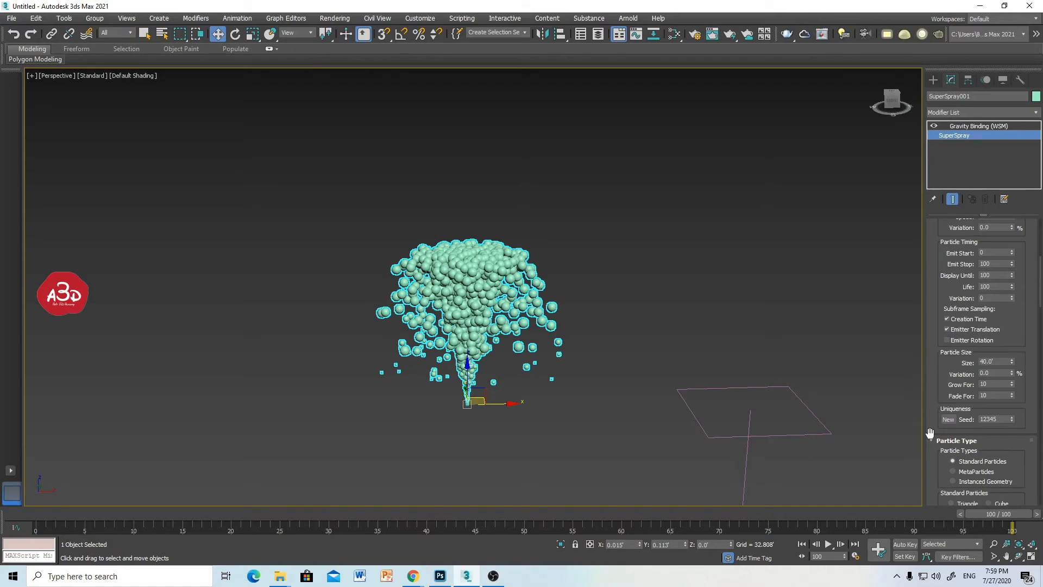
left_click_drag(939, 450, 947, 320)
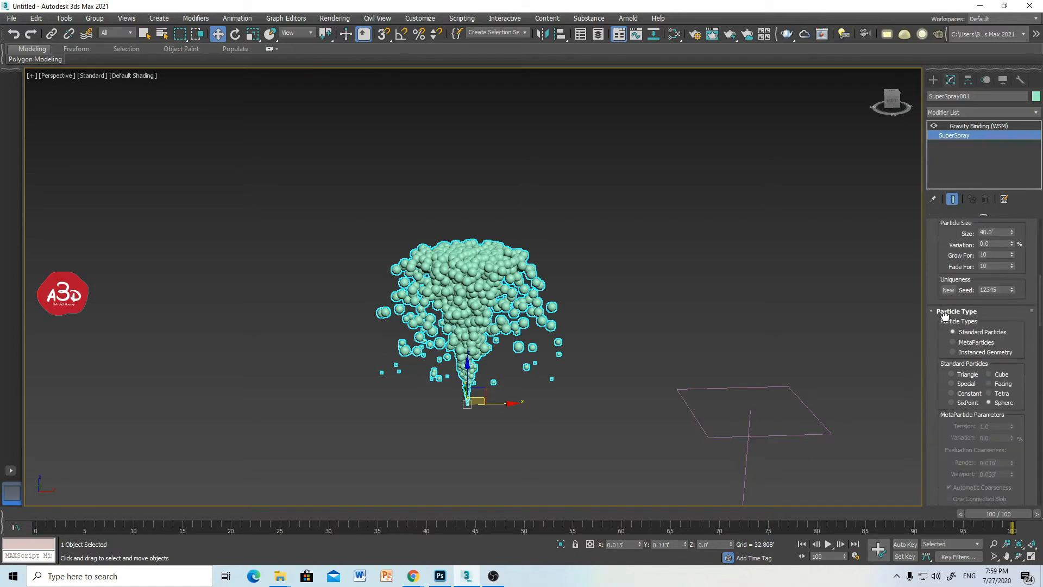
left_click(966, 403)
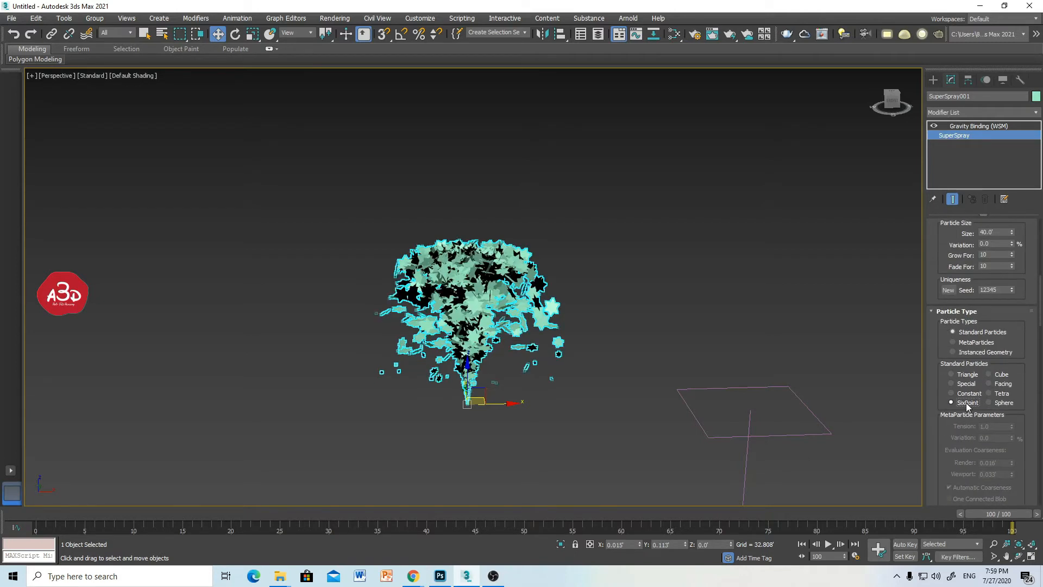
left_click(1005, 375)
left_click(1005, 392)
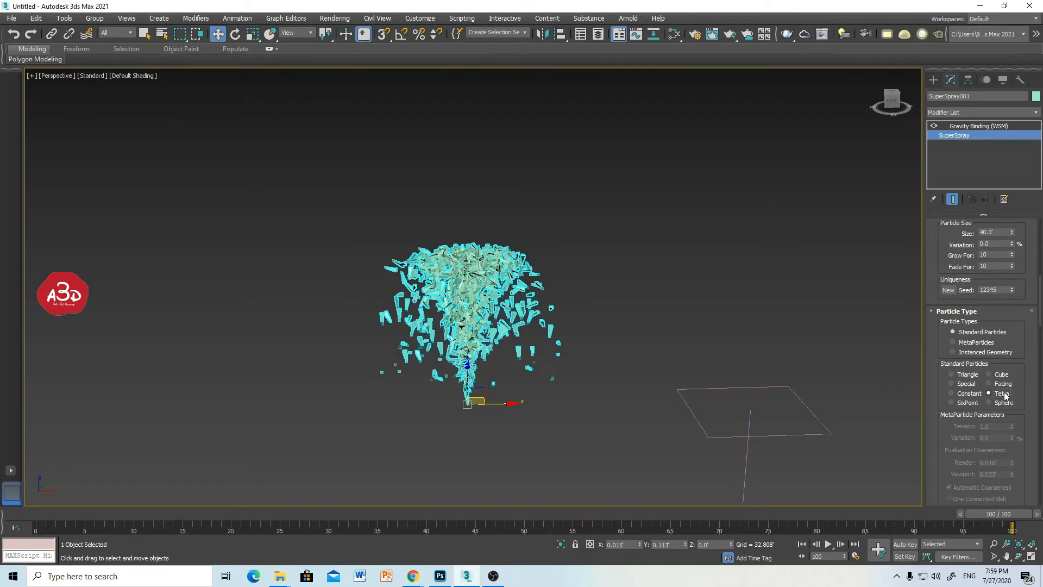
Deselect the Super Spray and play the animation from frame 0 to view the Tetra particles, stopping at frame 74
left_click(671, 337)
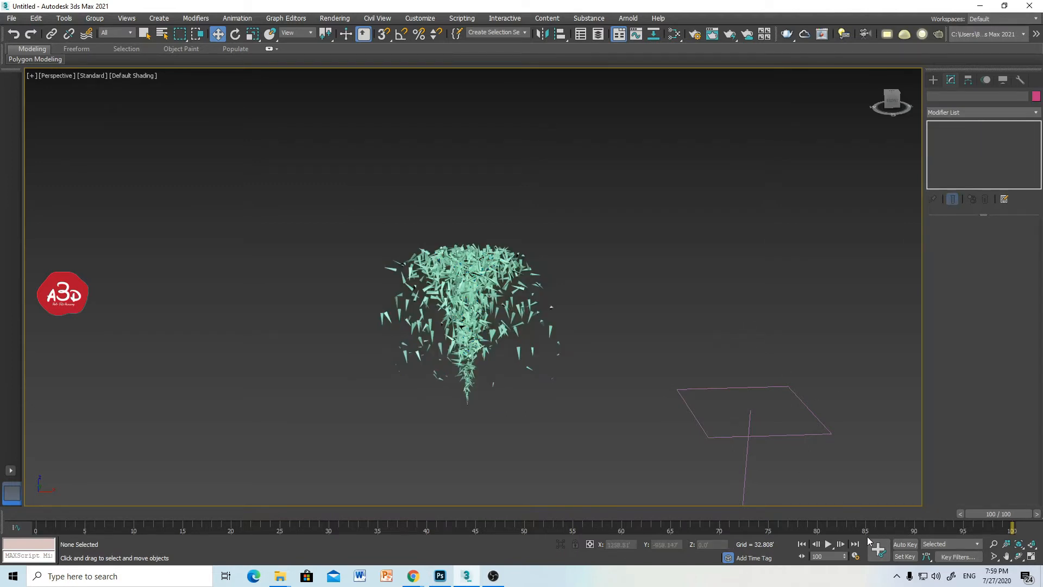
left_click(803, 544)
left_click(828, 544)
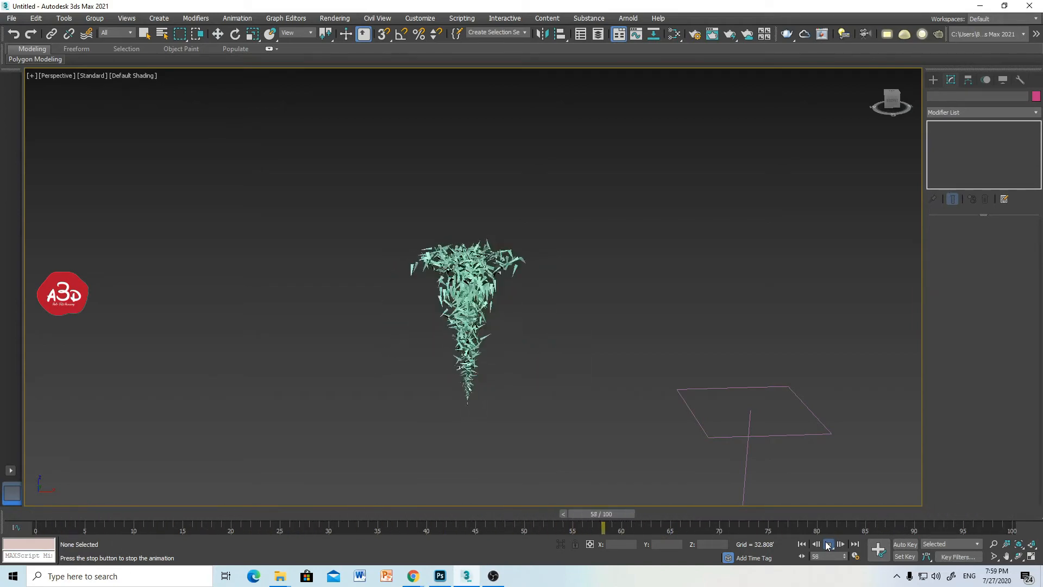
left_click(828, 544)
Extend the animation's End Time to frame 300 and reselect the Super Spray
right_click(826, 543)
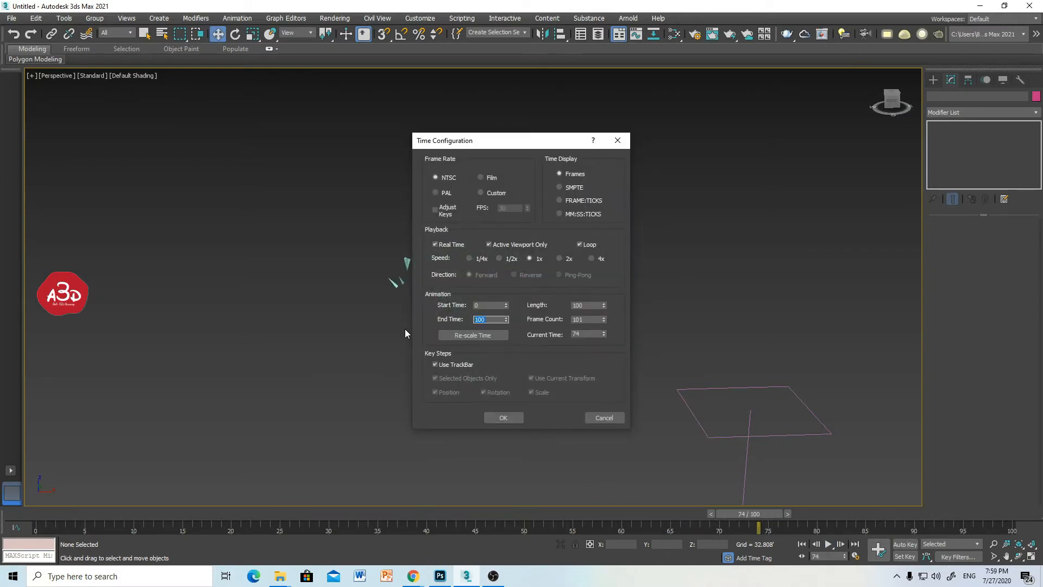
type("300")
key("Return")
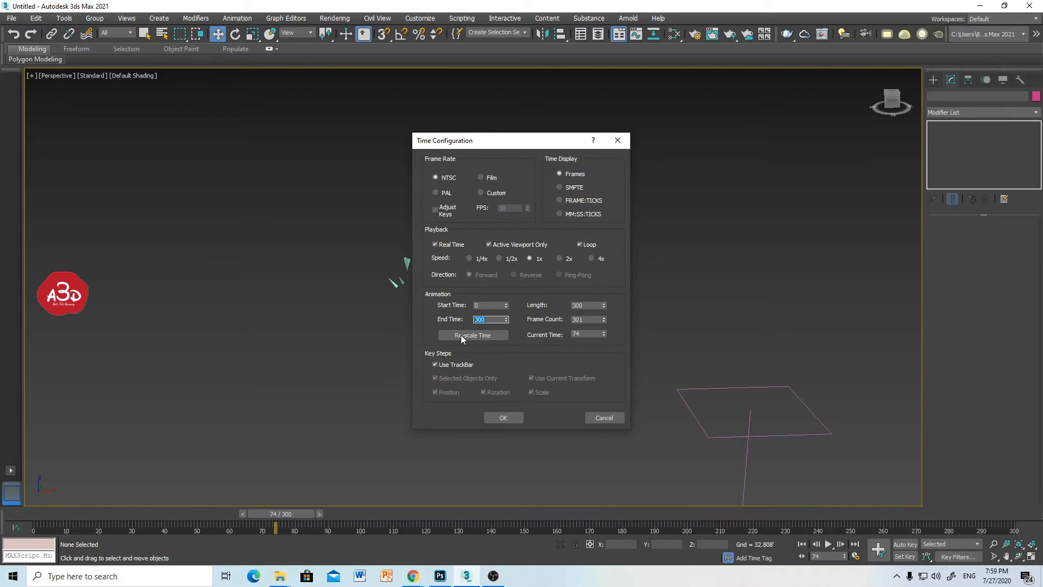
left_click(502, 417)
left_click(428, 279)
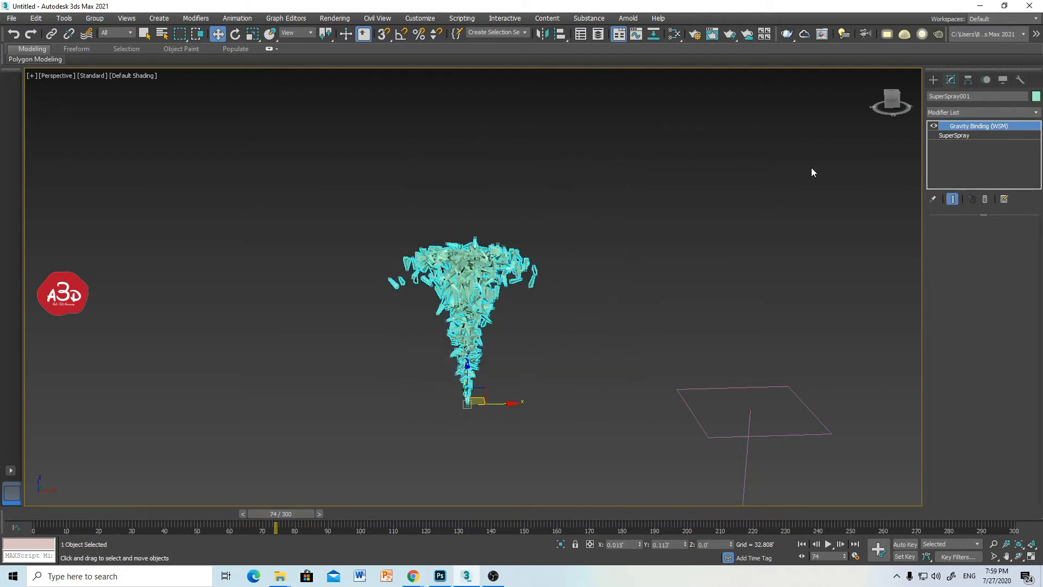
Set the Super Spray's particle Life, Emit Stop and Display Until to 300
left_click(952, 135)
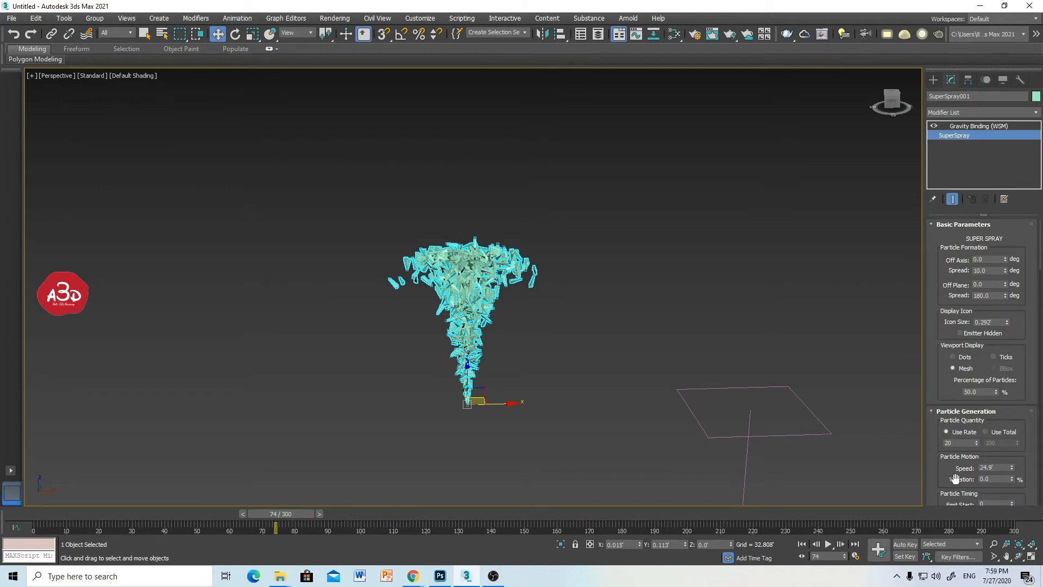
scroll(954, 321, "down", 5)
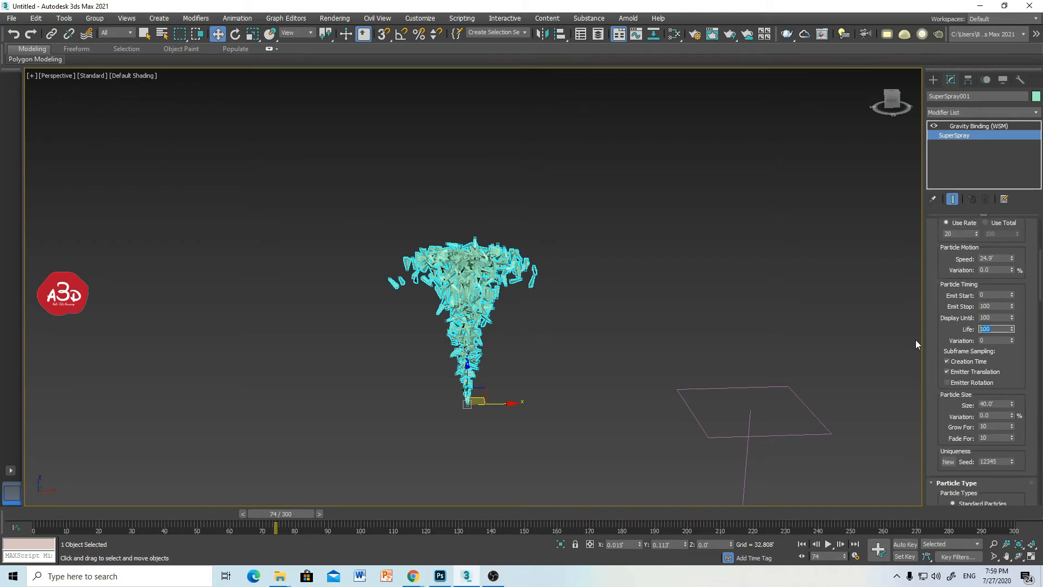
type("300")
left_click_drag(301, 519, 367, 519)
key("w")
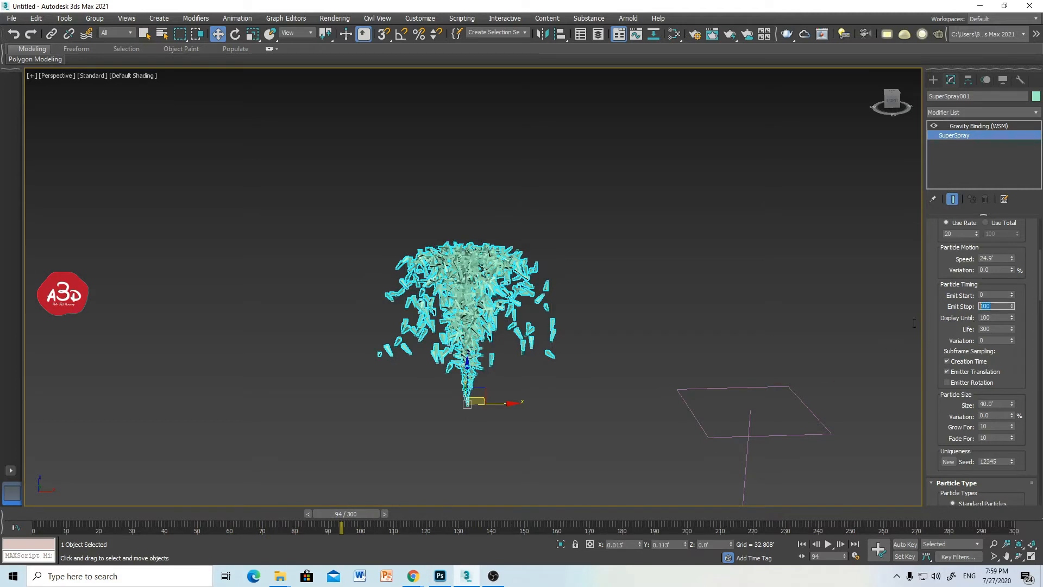
type("3")
mouse_move(373, 519)
left_mouse_down()
mouse_move(500, 519)
mouse_move(82, 496)
mouse_move(401, 498)
mouse_move(304, 500)
mouse_move(380, 500)
mouse_move(319, 502)
mouse_move(157, 473)
mouse_move(390, 474)
mouse_move(380, 476)
left_mouse_up()
key("w")
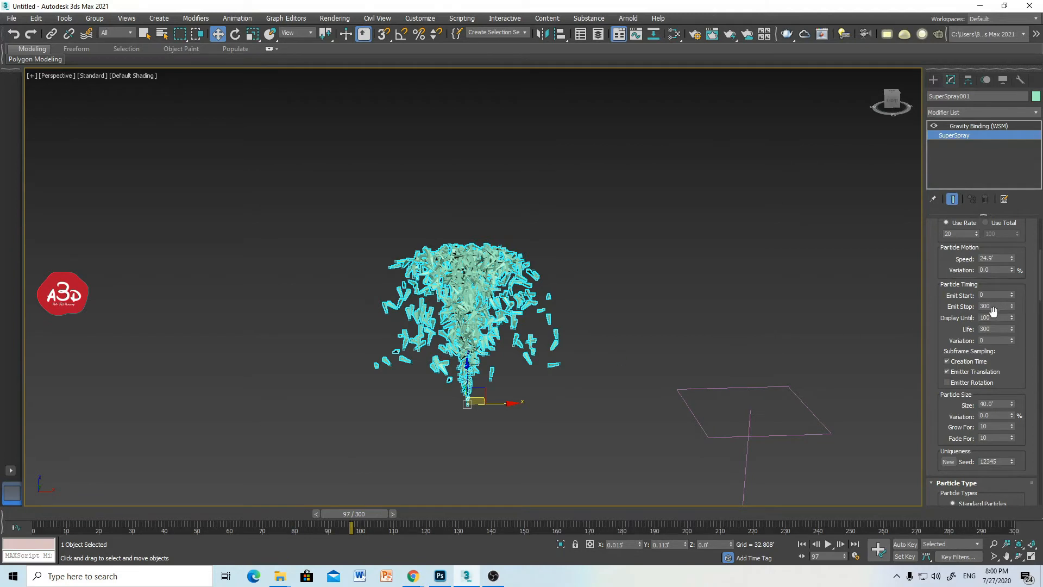
double_click(998, 319)
type("30")
Play the animation from frame 0 to view the particles falling over the longer range, then return to frame 0
left_click_drag(370, 512, 2, 467)
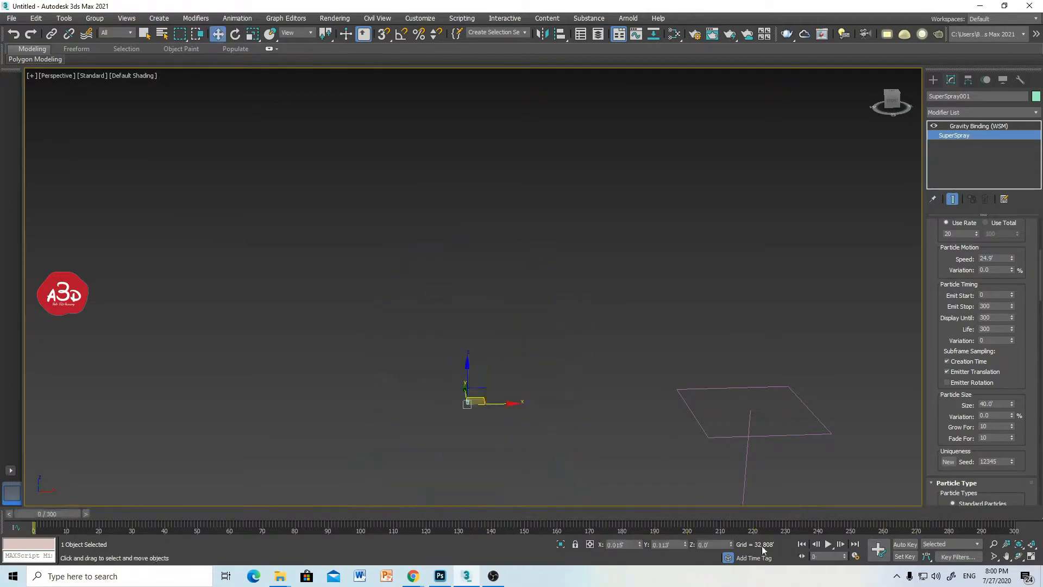
left_click(834, 545)
middle_click_drag(683, 354, 682, 202)
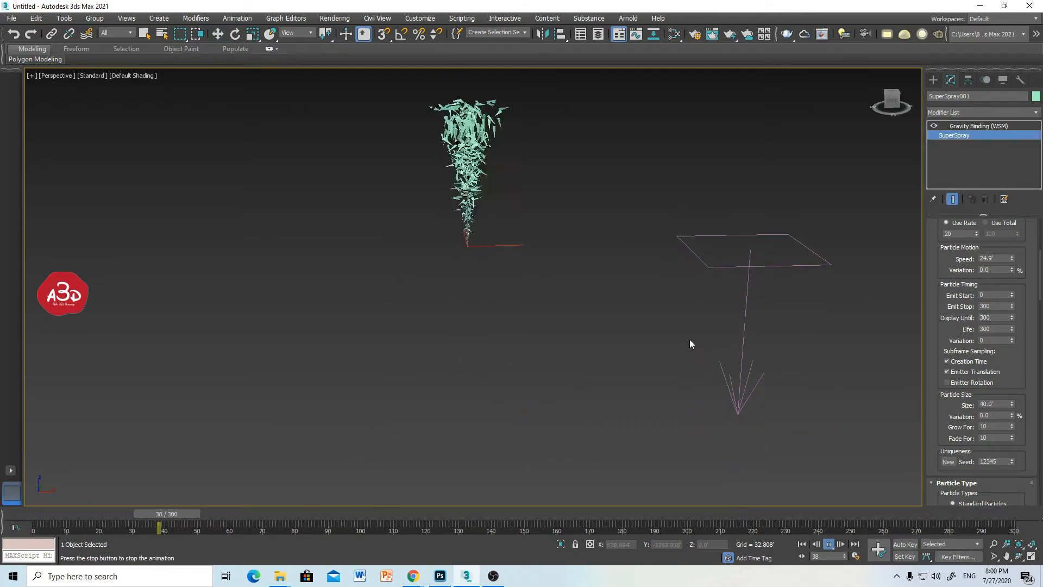
middle_click_drag(685, 332, 683, 358)
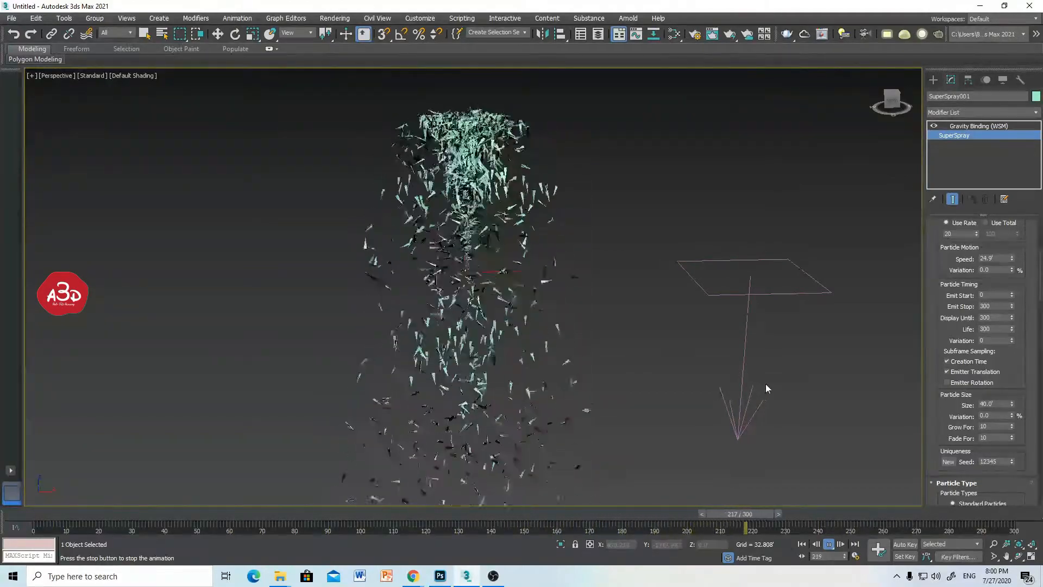
left_click(828, 544)
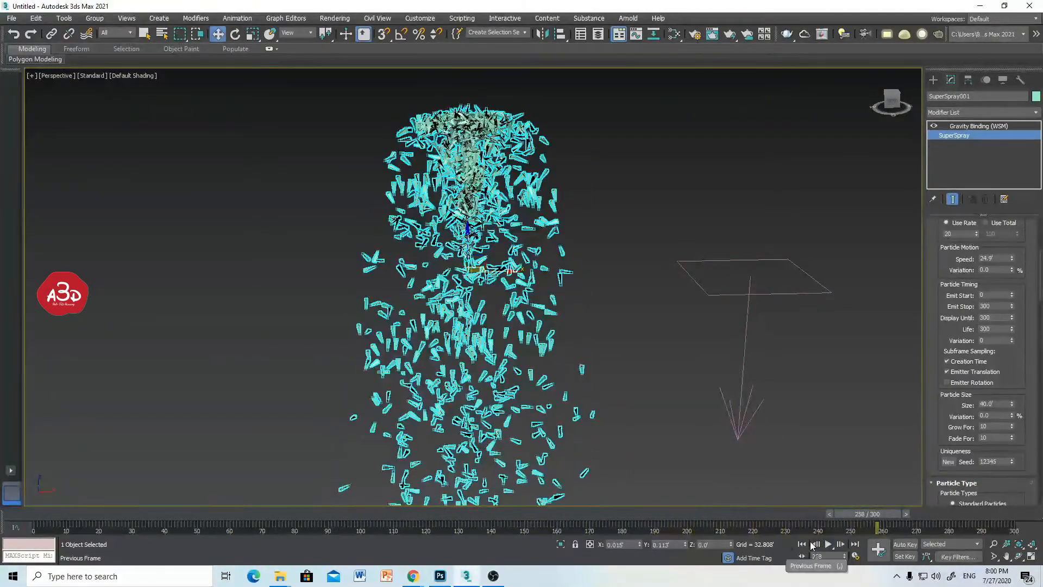
left_click(803, 544)
Create a standard primitive Plane around the Super Spray emitter, about 1540' long and 1614' wide
left_click(933, 79)
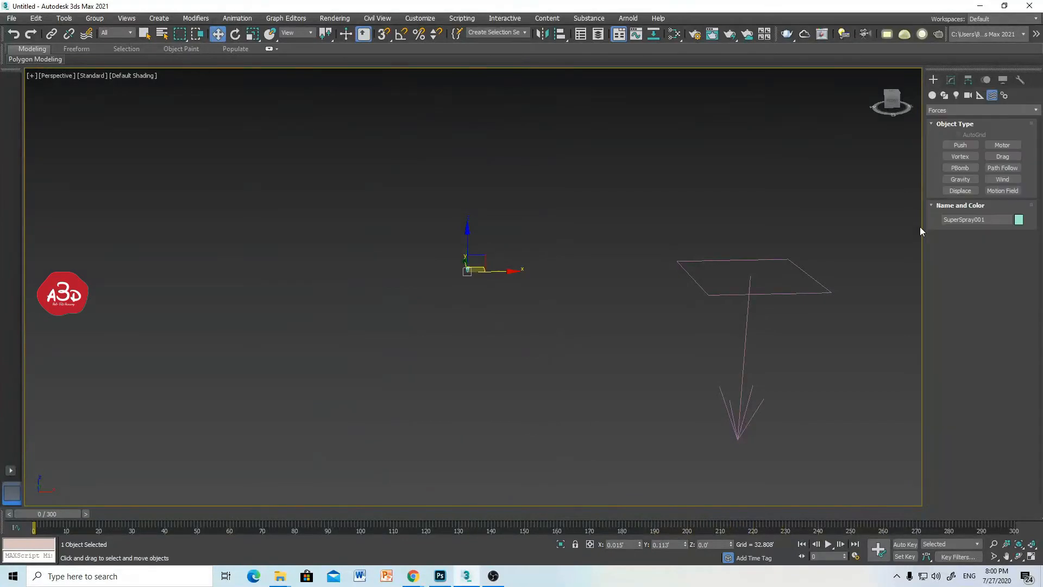
left_click(933, 95)
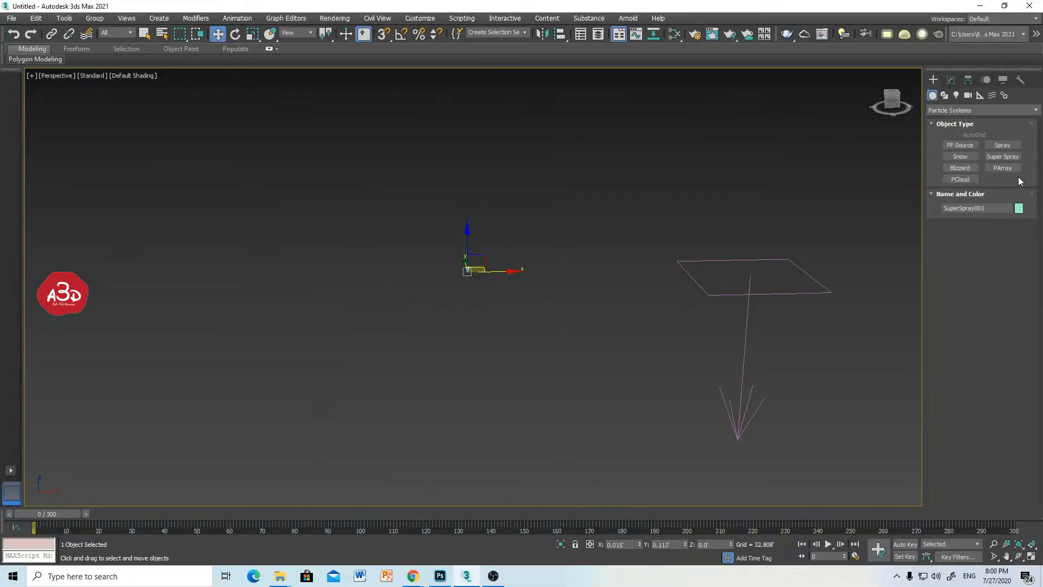
left_click(948, 111)
left_click(951, 118)
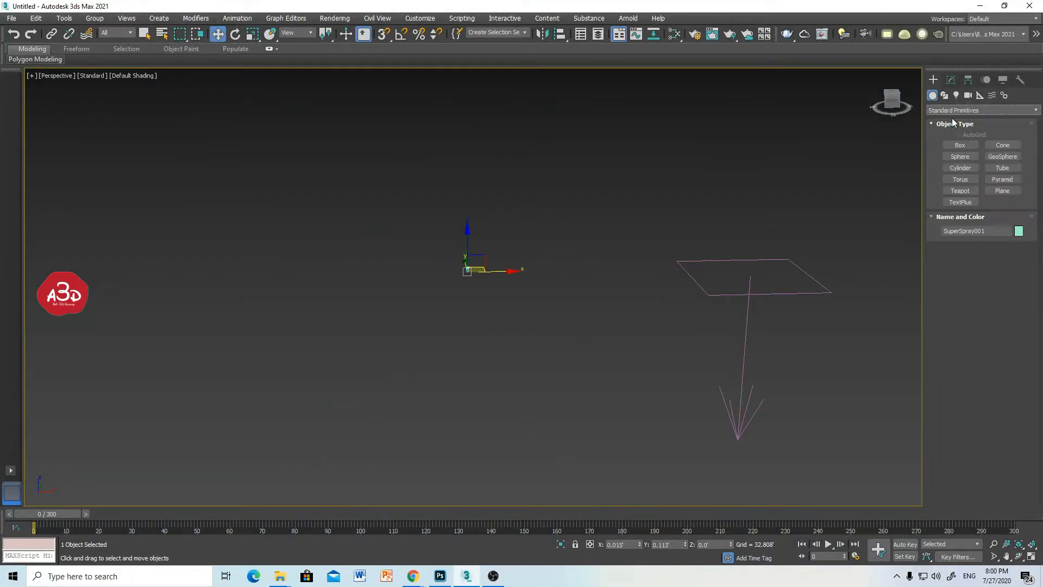
left_click(1002, 191)
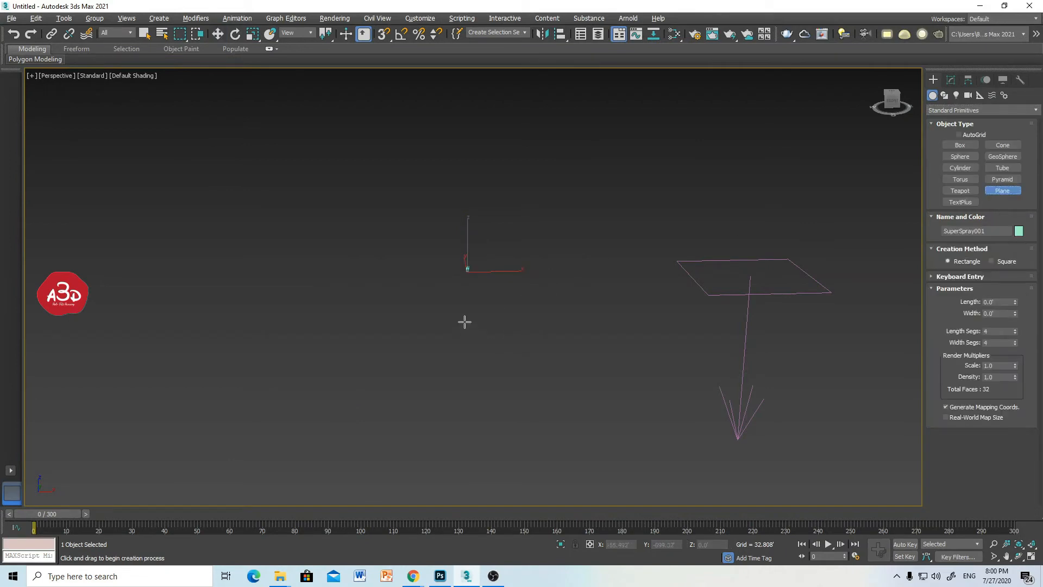
mouse_move(464, 322)
middle_mouse_down("alt")
mouse_move(457, 349)
mouse_move(469, 344)
middle_mouse_up("alt")
left_click_drag(328, 204, 781, 400)
key("w")
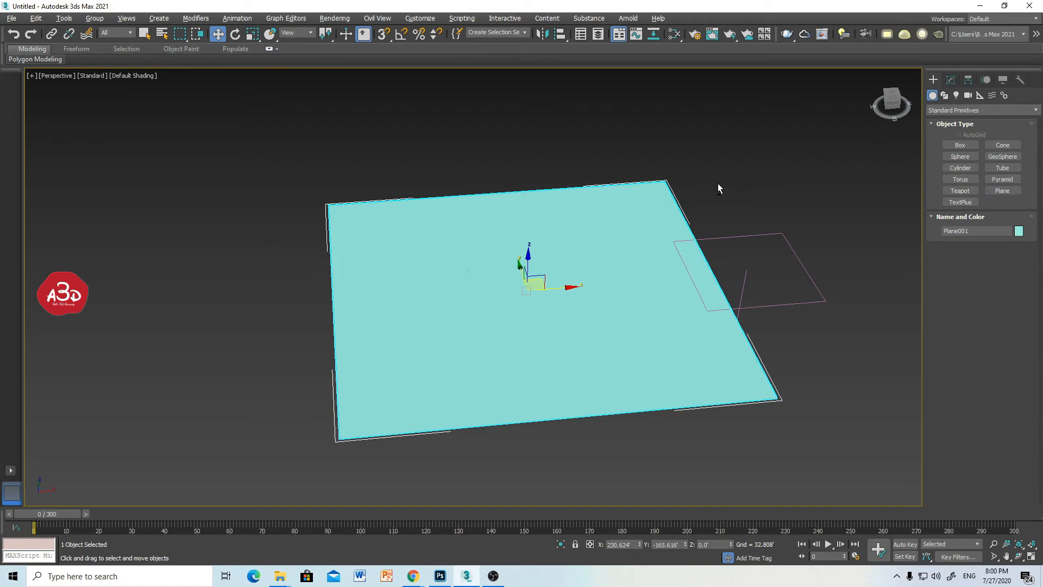
Move the Super Spray emitter up in the Front view so it sits above the plane
key("alt+w")
scroll(800, 196, "down", 4)
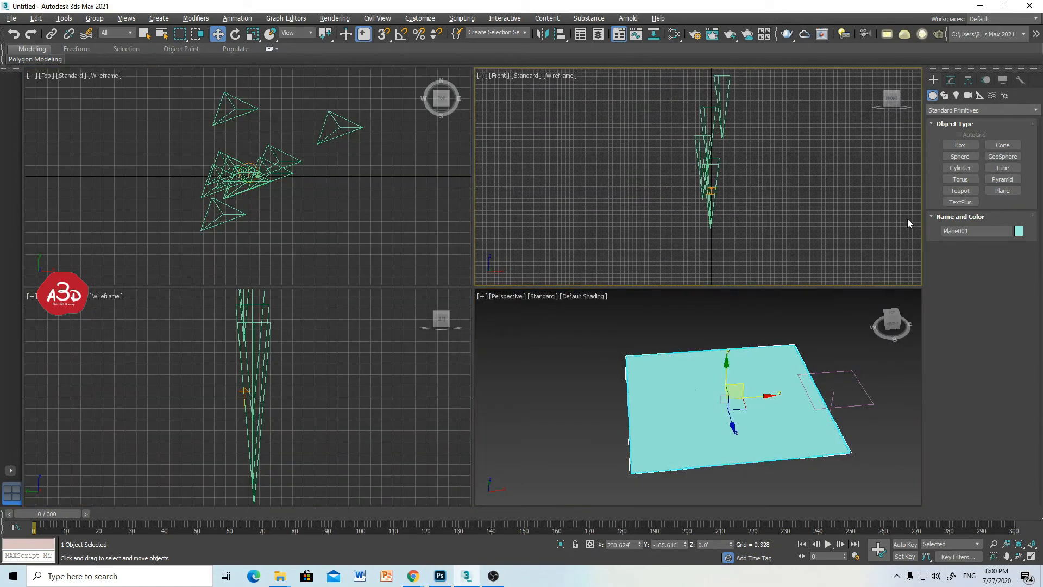
left_click_drag(667, 171, 715, 107)
Select the plane and change its object color to grey
middle_click_drag(745, 419, 732, 429, "alt")
left_click(733, 429)
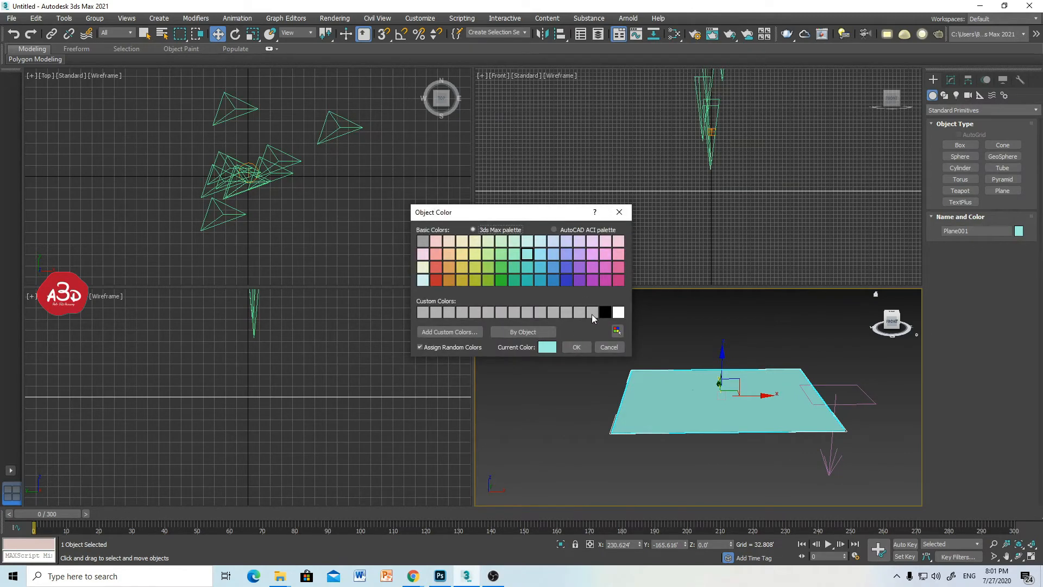
left_click(591, 313)
left_click(576, 347)
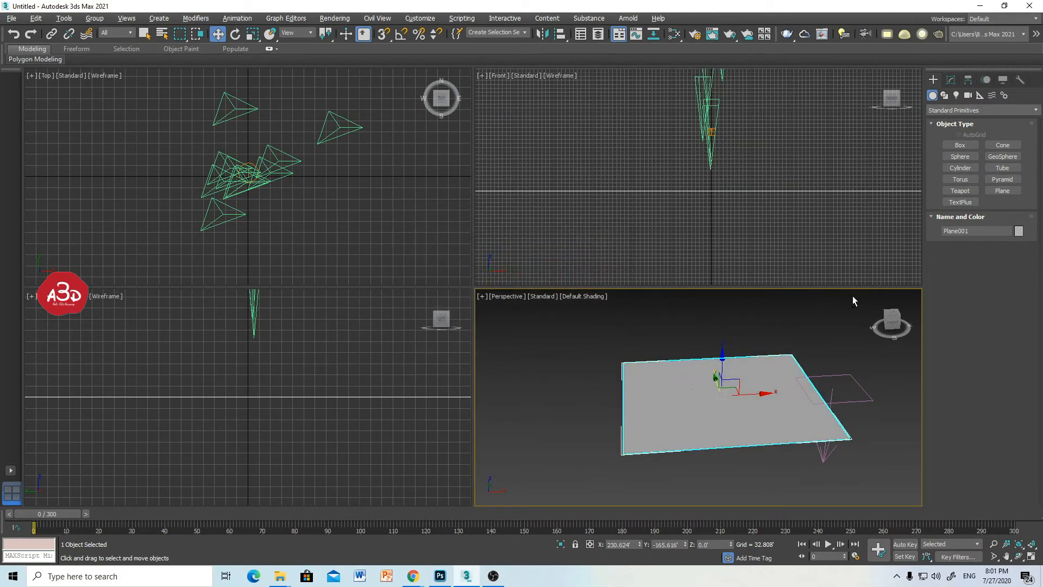
Enlarge the plane's length and width into a wide ground surface and deselect it
left_click(951, 80)
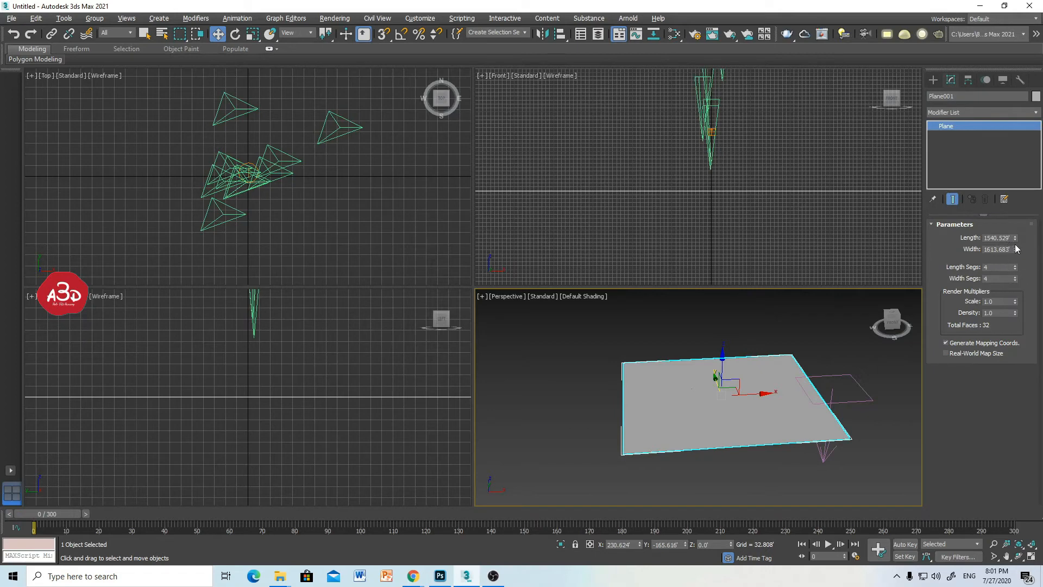
left_click_drag(1015, 237, 1023, 146)
left_click(775, 312)
Play the animation, stop at frame 136, and examine in the enlarged Perspective view how the particles meet the plane
middle_click_drag(761, 359, 717, 422, "alt")
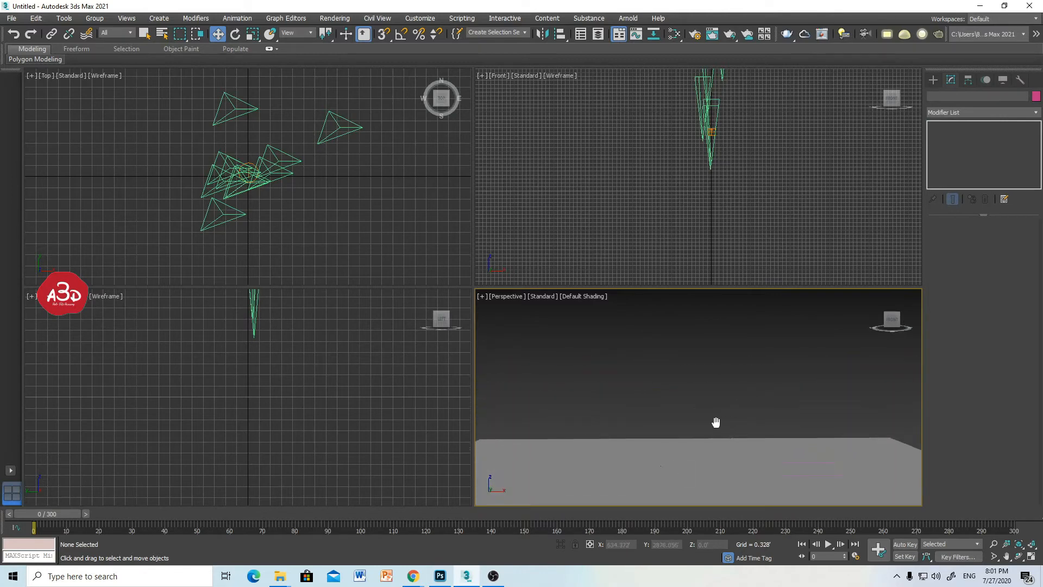
left_click(829, 544)
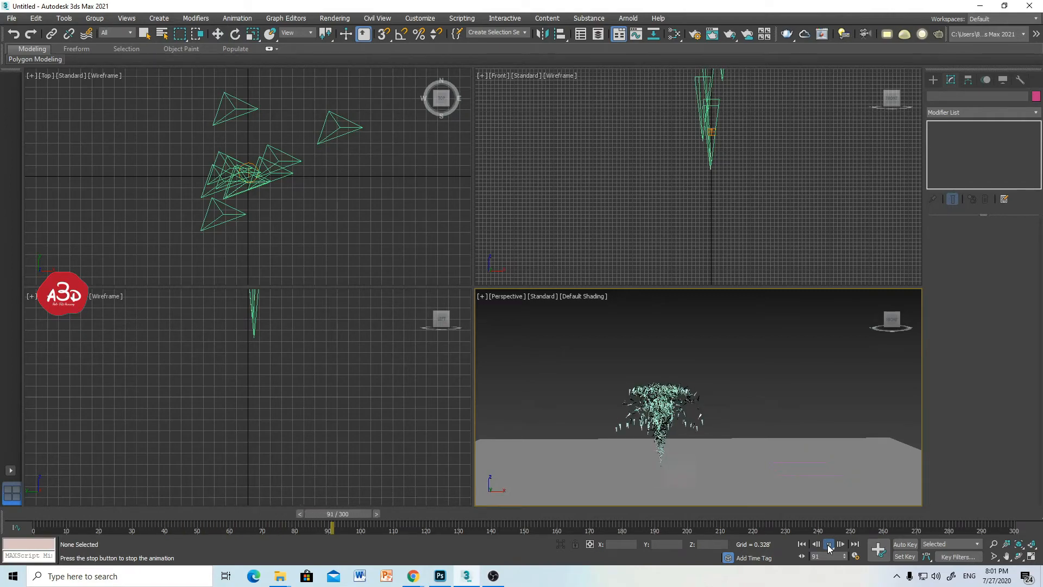
left_click(830, 544)
key("w")
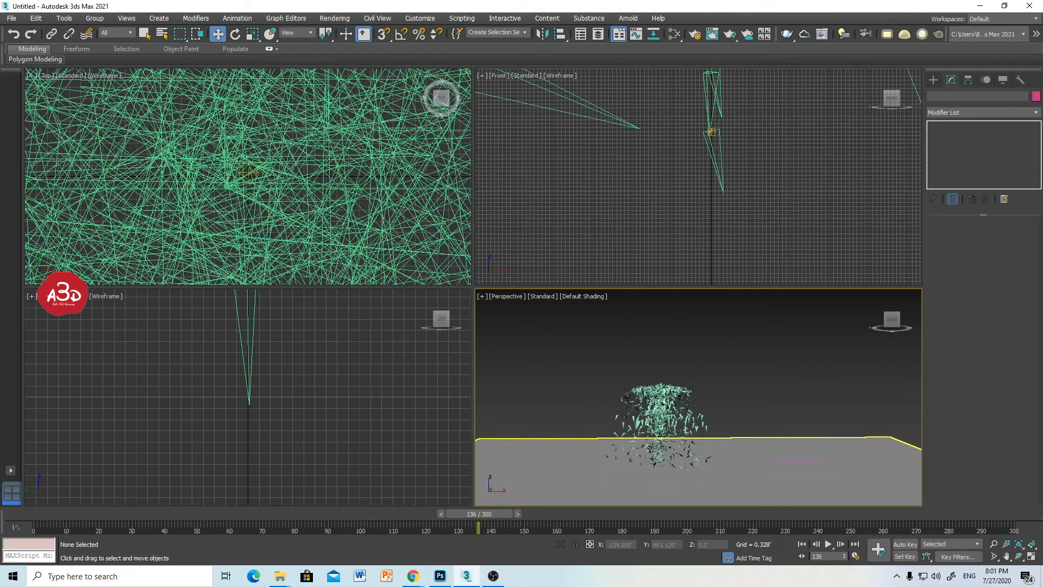
key("alt+w")
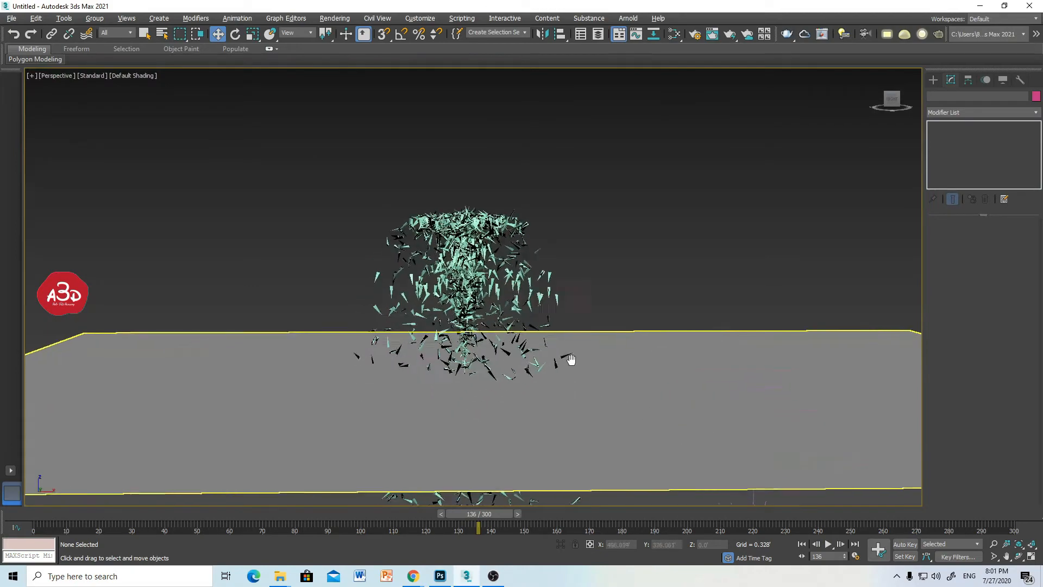
middle_click_drag(558, 375, 587, 396, "alt")
scroll(558, 384, "down", 4)
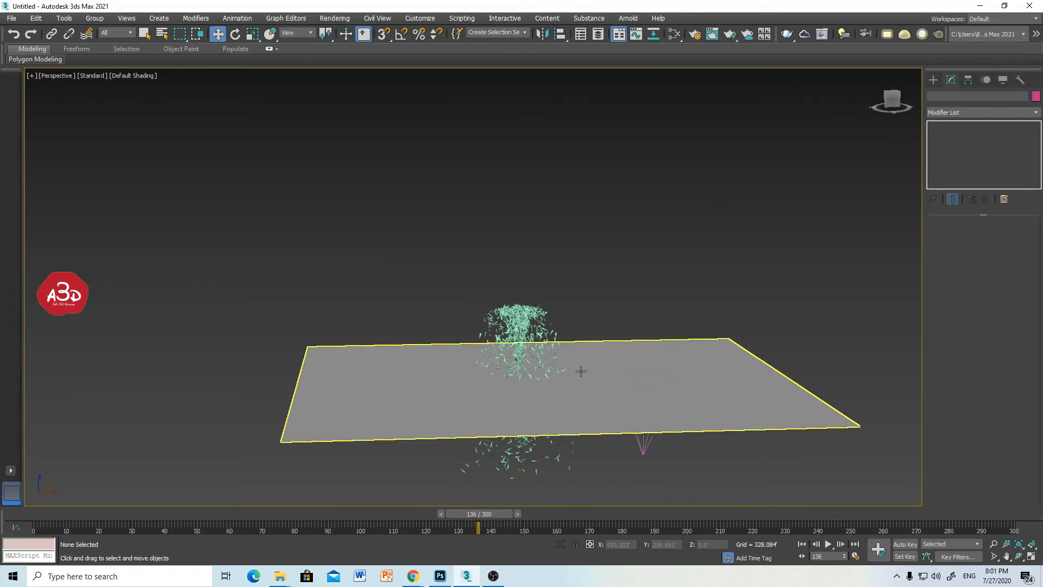
middle_click_drag(580, 371, 518, 420)
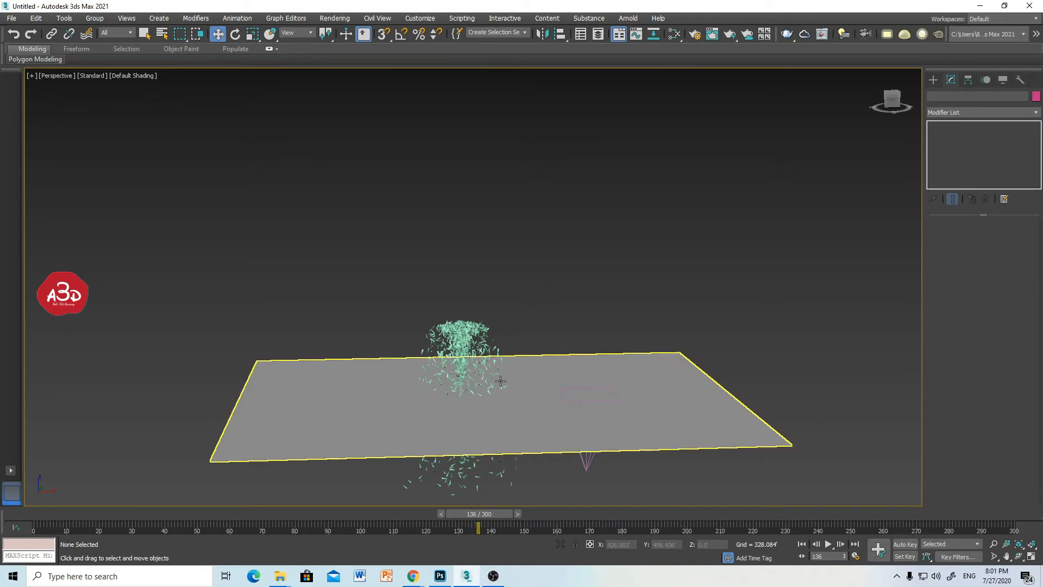
Create a Deflector space warp covering the whole plane, about 4606' wide and 3366' long
left_click(934, 82)
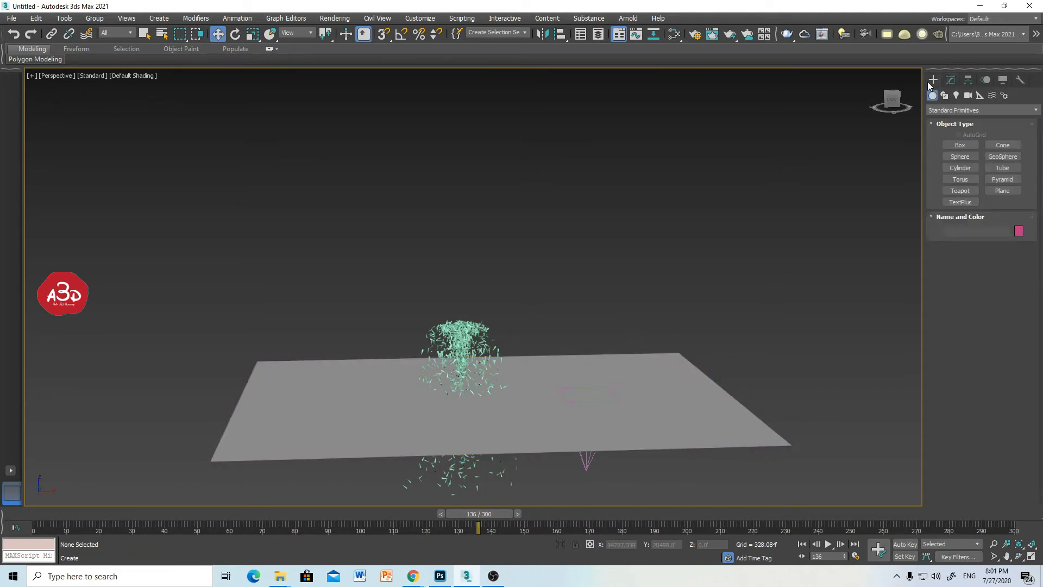
left_click(992, 100)
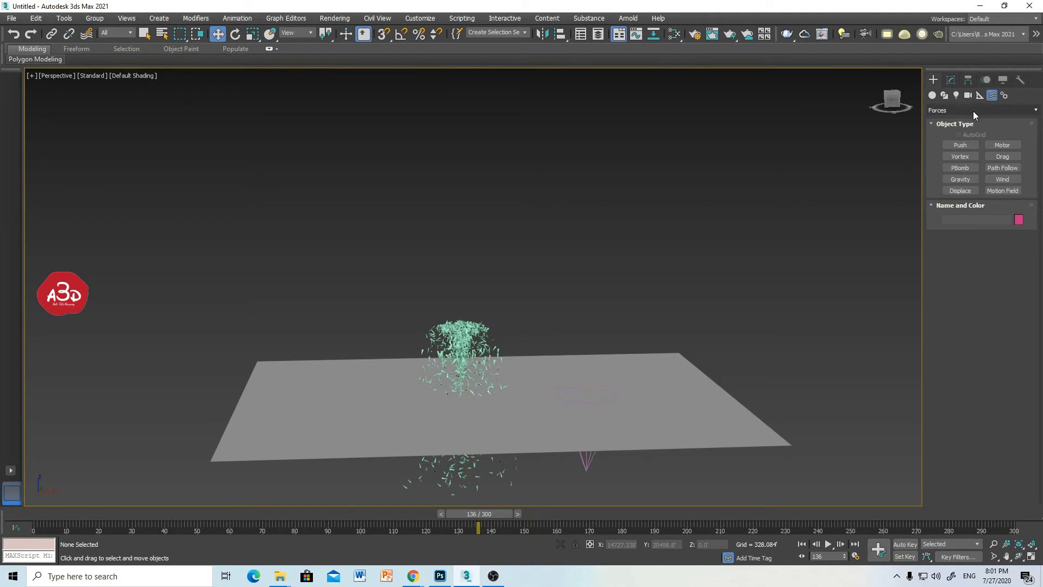
left_click(978, 110)
left_click(967, 131)
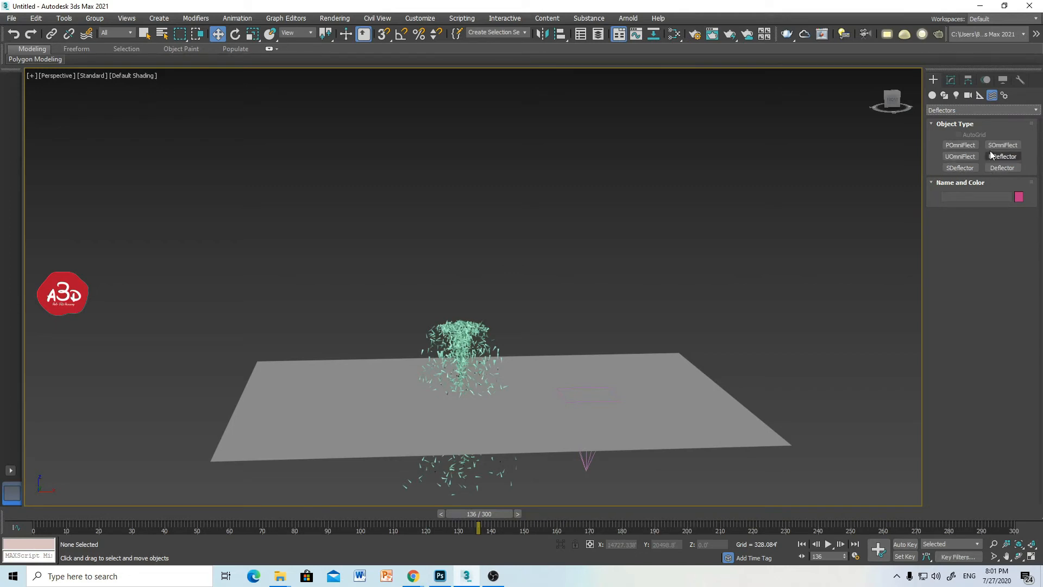
left_click(1001, 169)
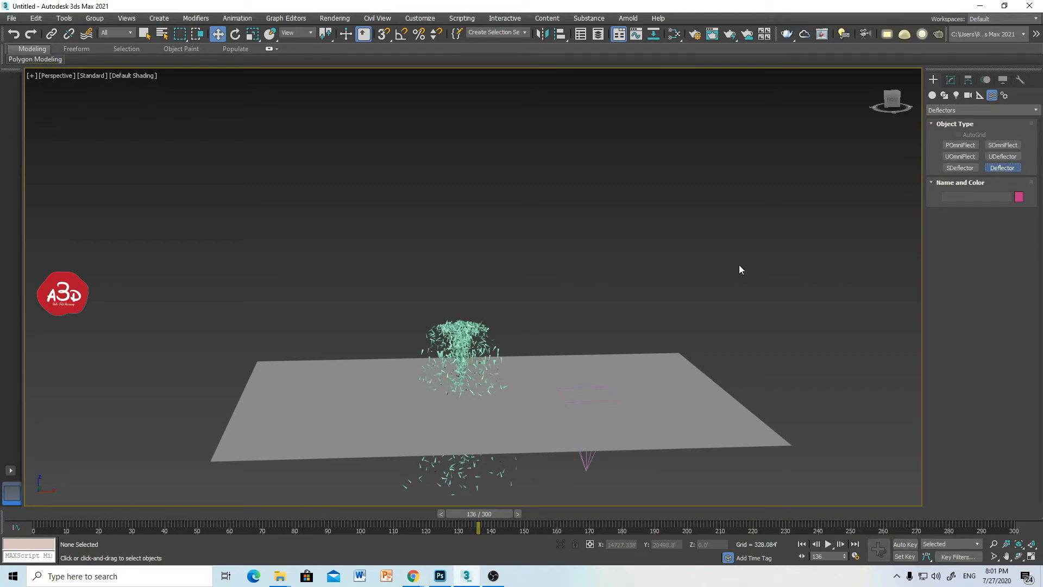
left_click_drag(269, 363, 792, 446)
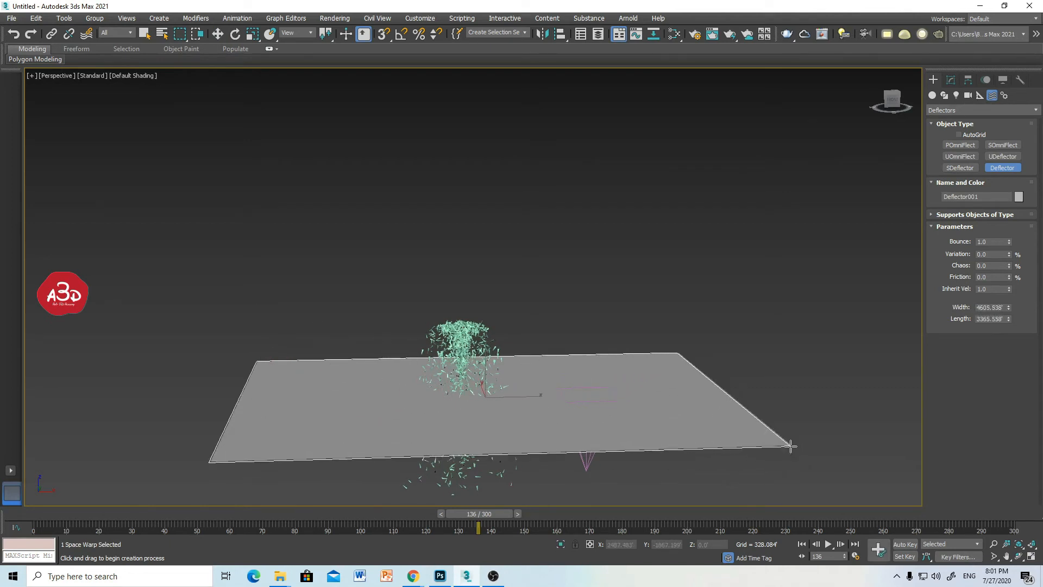
key("w")
Bind the Super Spray particles to the Deflector space warp
middle_click_drag(702, 401, 682, 399)
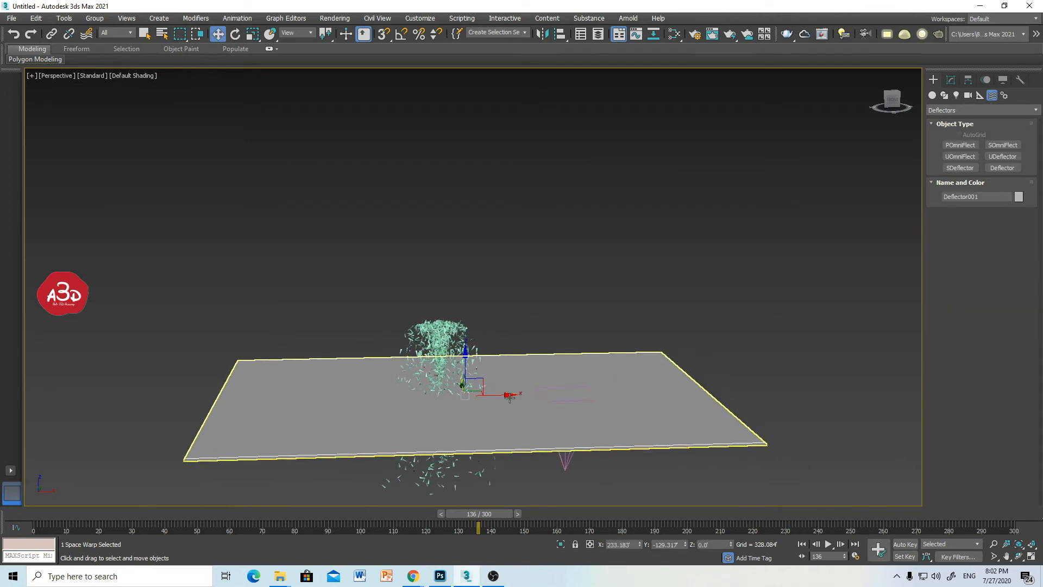
left_click(86, 34)
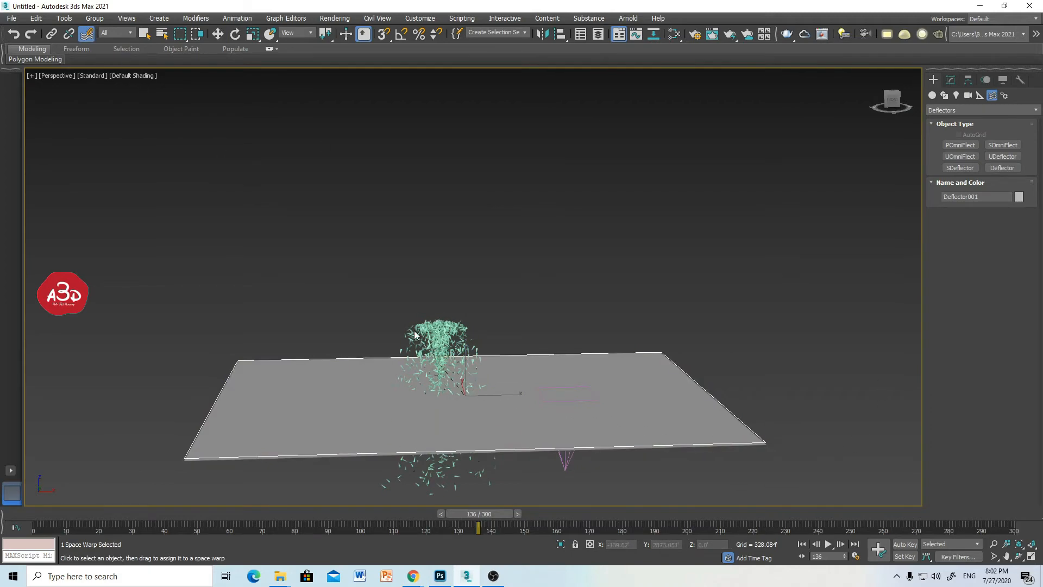
left_click_drag(432, 337, 410, 356)
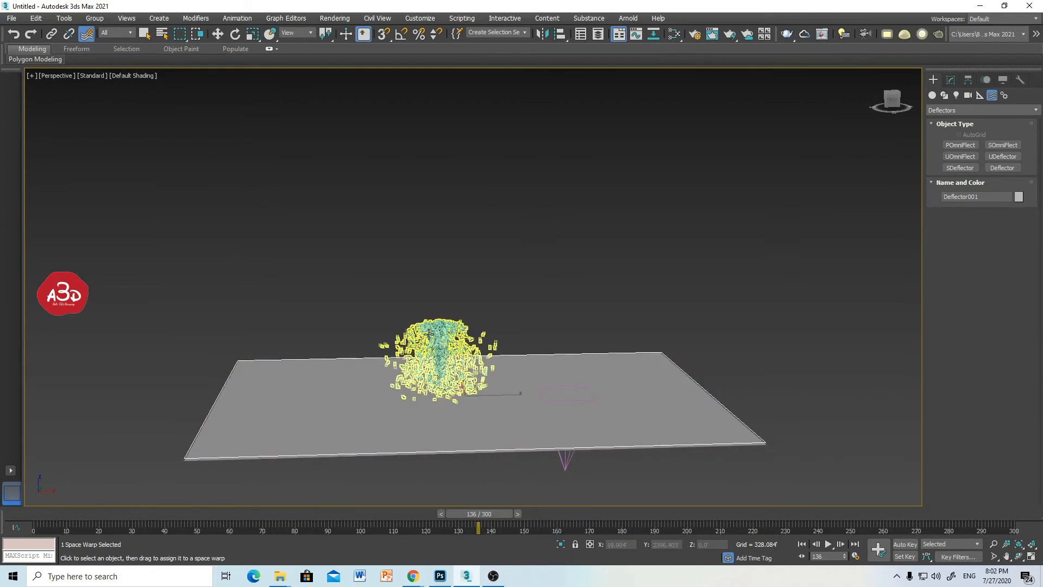
Play the animation from frame 0 to check the particles against the deflector, stopping at frame 186
scroll(498, 419, "up", 2)
middle_click_drag(479, 423, 536, 457, "alt")
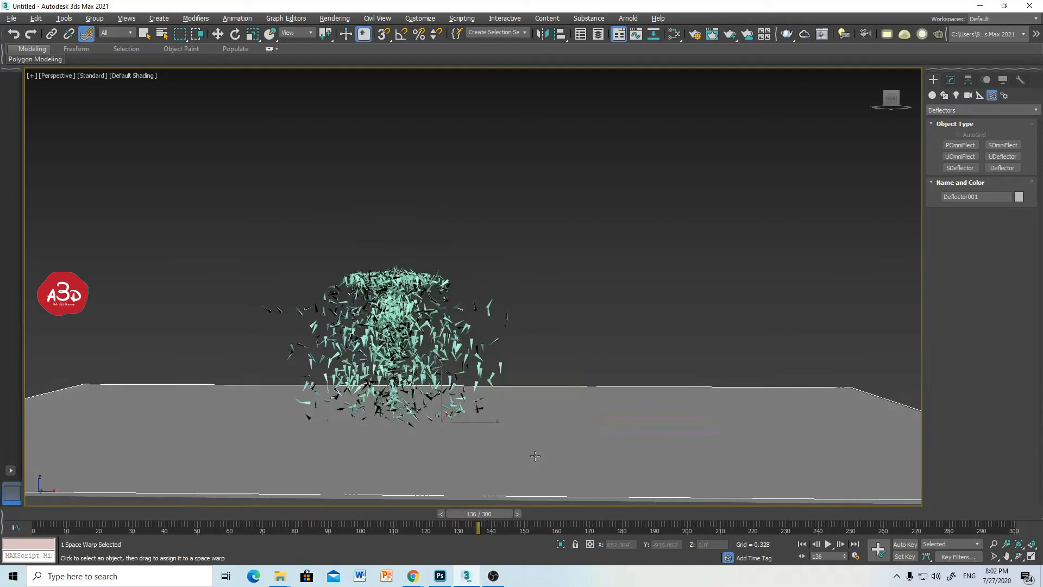
left_click(801, 544)
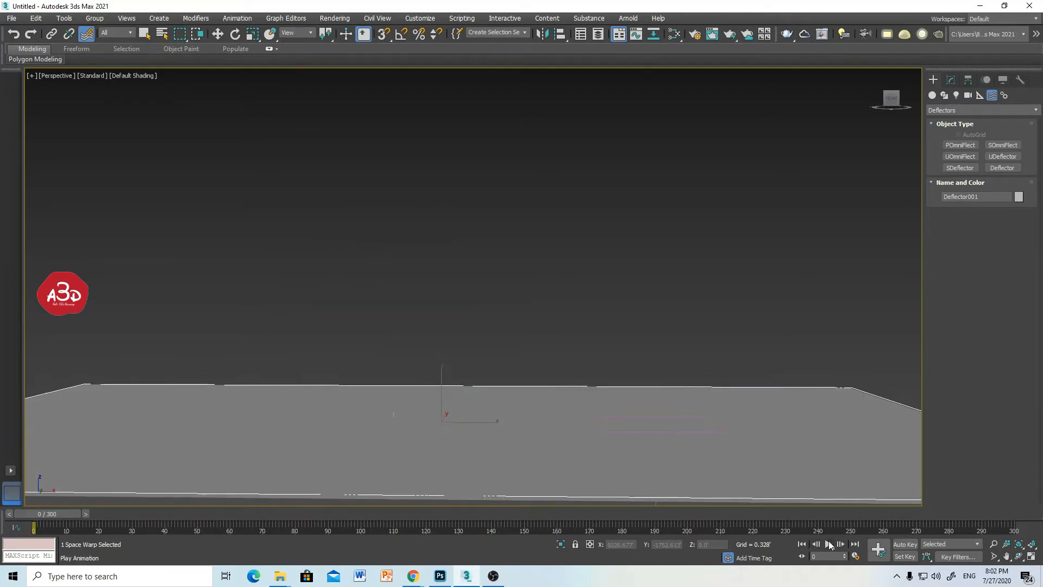
left_click(829, 544)
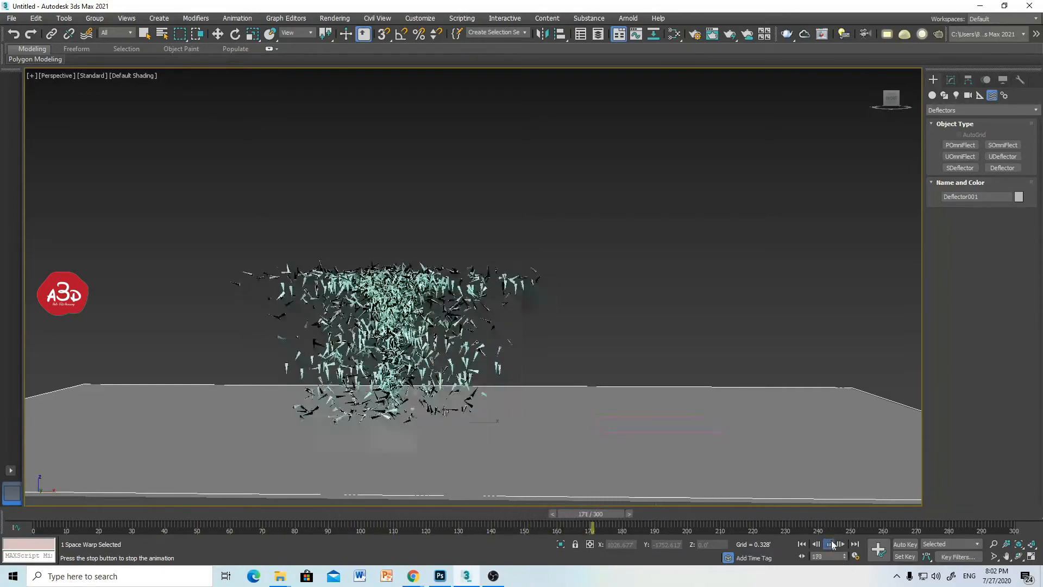
left_click(830, 545)
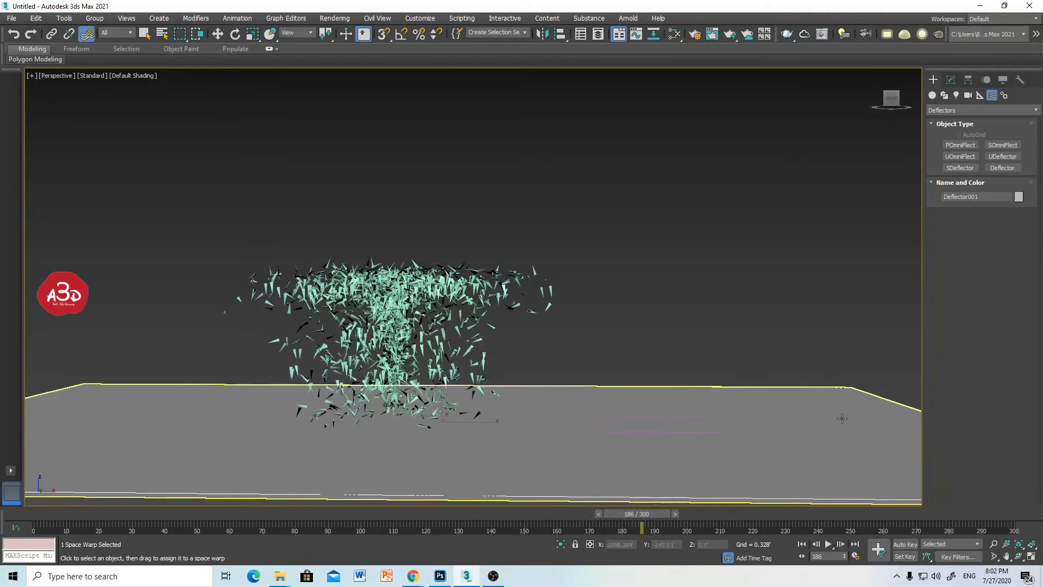
Set the Deflector's Bounce to 0.26 and play the animation from frame 0
left_click(951, 82)
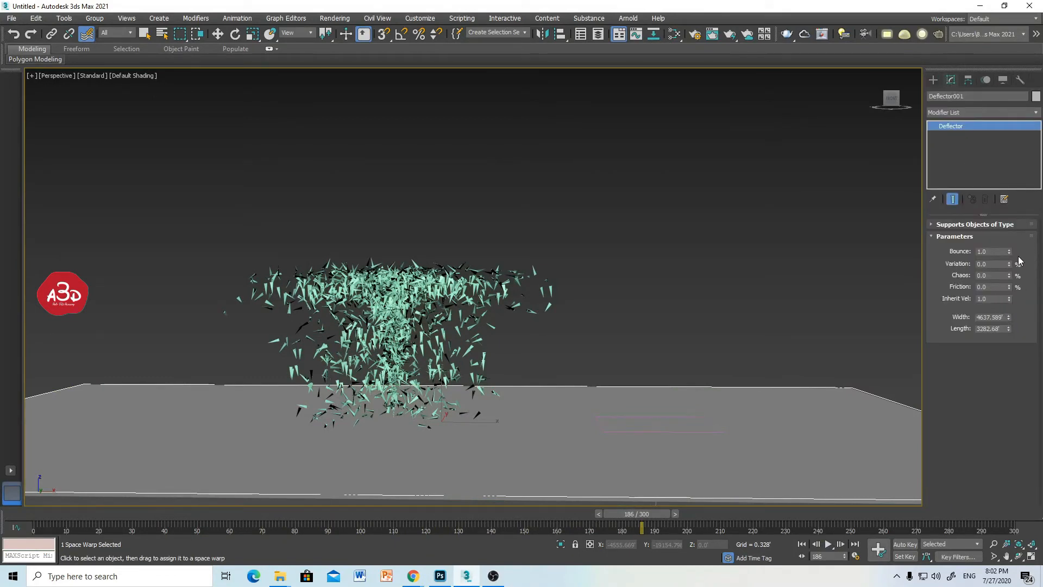
left_click_drag(1010, 253, 1003, 293)
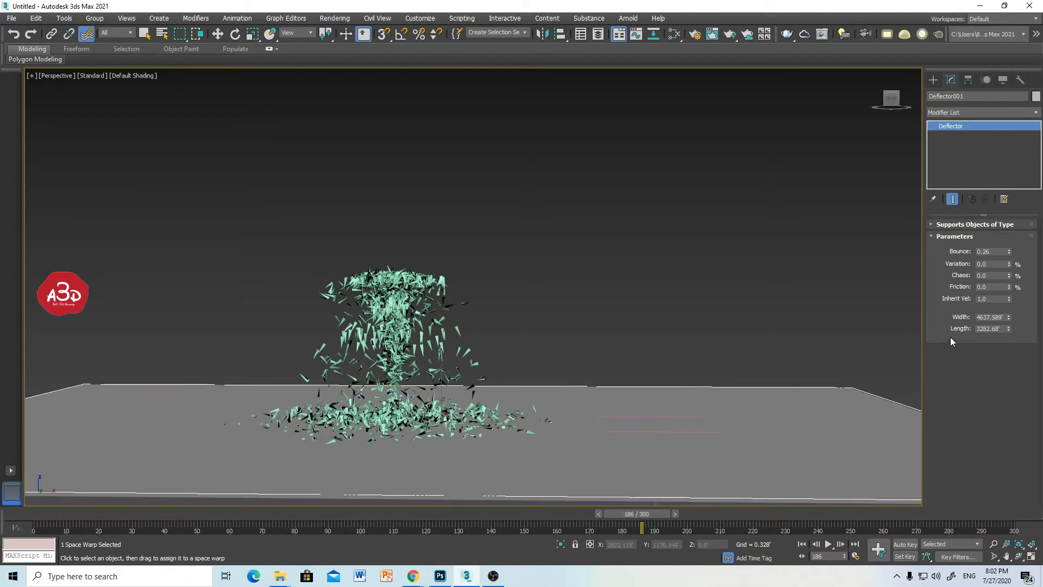
left_click(802, 544)
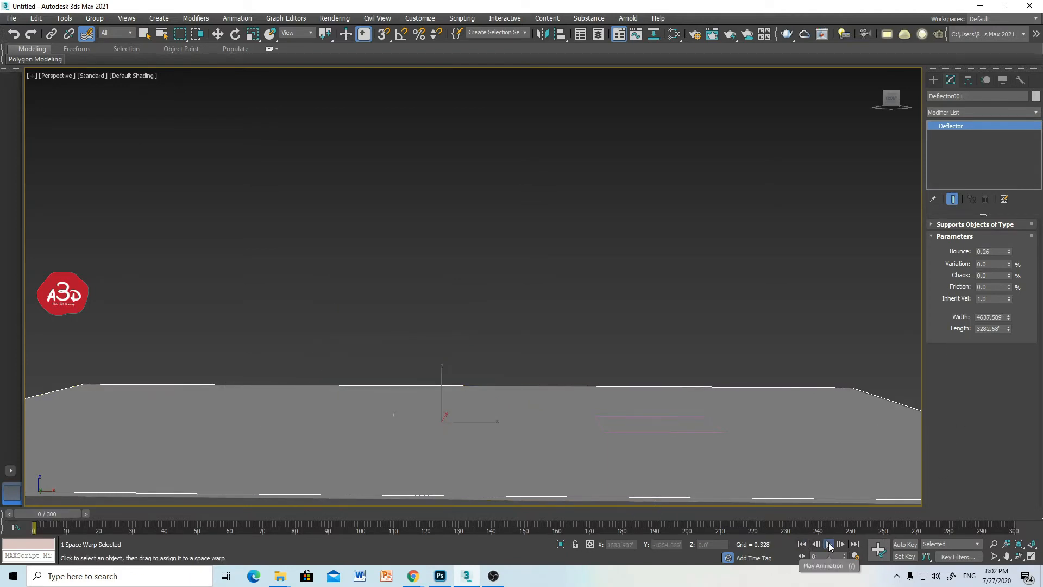
left_click(828, 544)
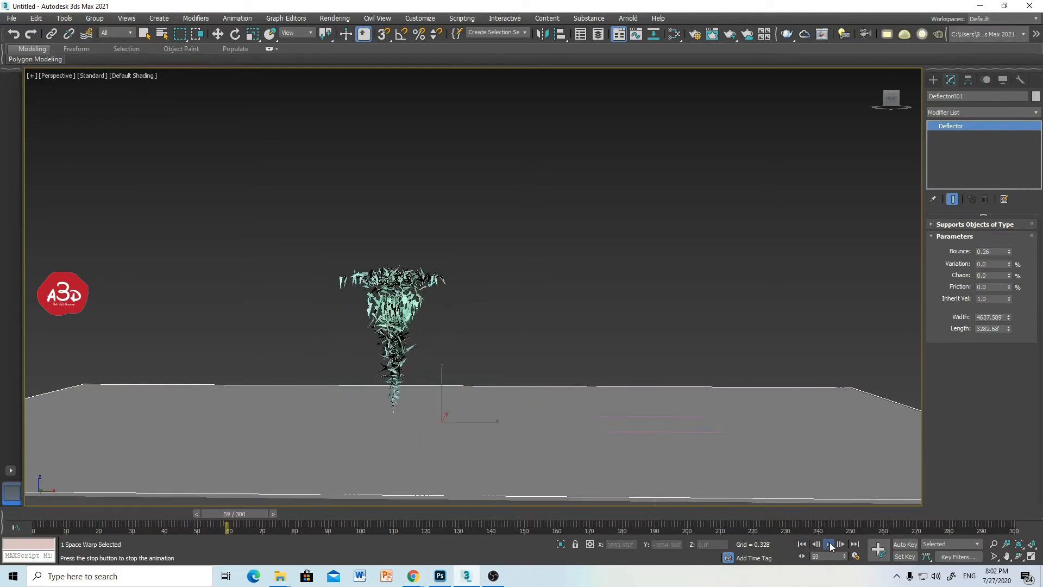
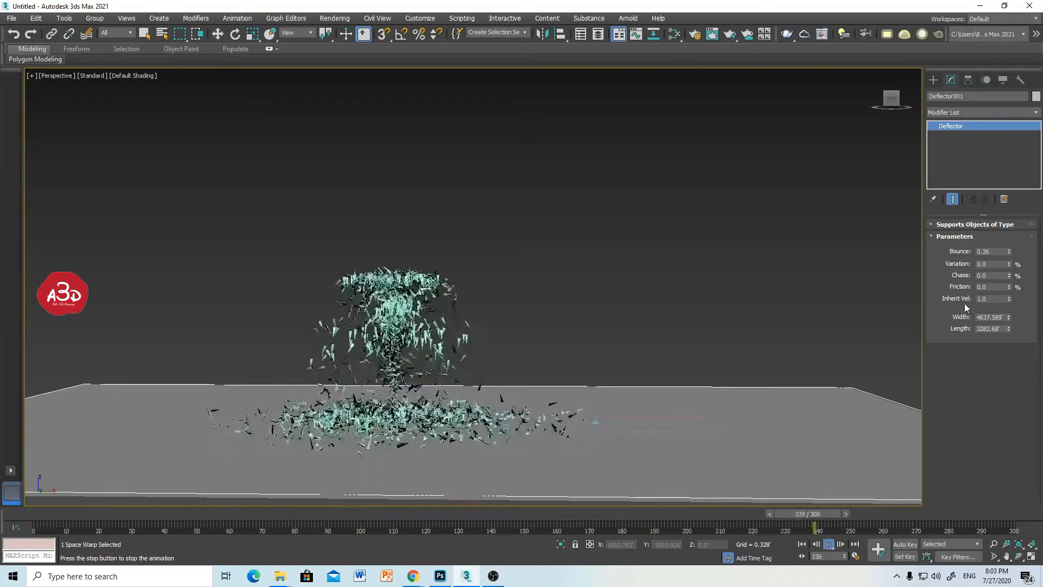
During playback, set the Deflector's Friction to 37%, Bounce to 0.25, Variation to 32% and Chaos to 20%
left_click_drag(1009, 287, 1013, 269)
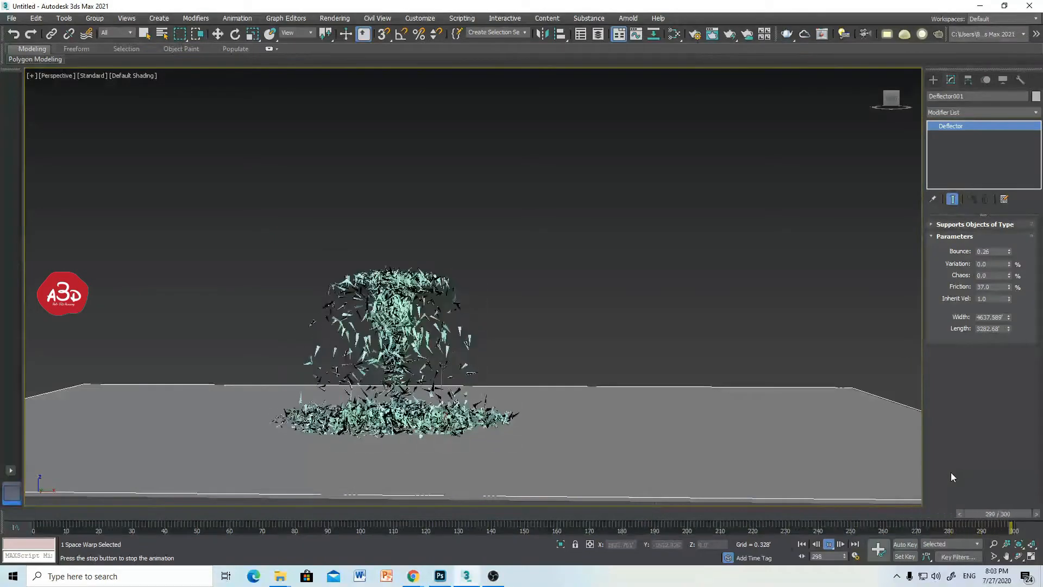
right_click(1009, 252)
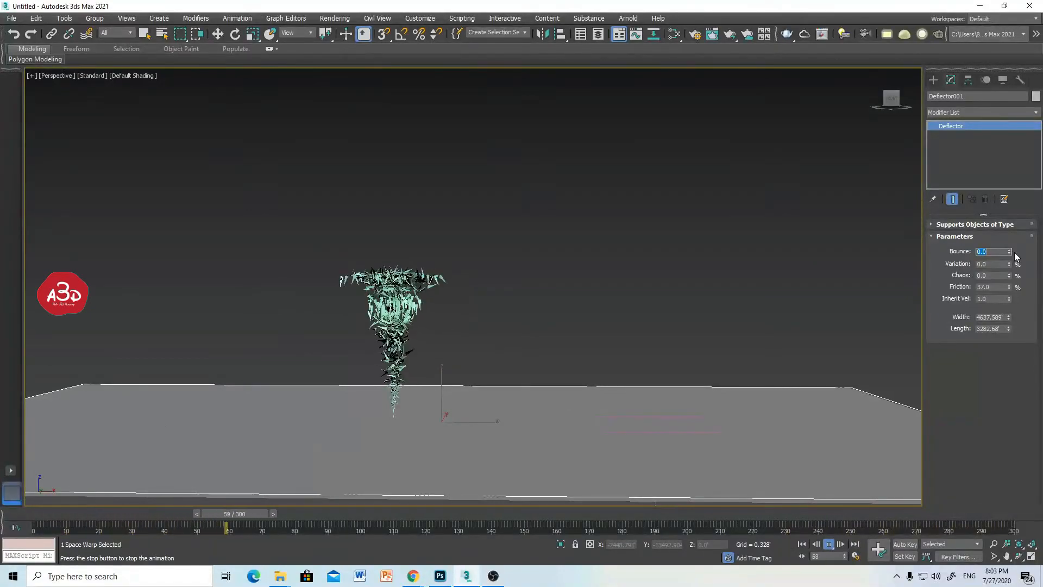
mouse_move(1009, 252)
left_mouse_down()
mouse_move(1014, 235)
mouse_move(1012, 251)
left_mouse_up()
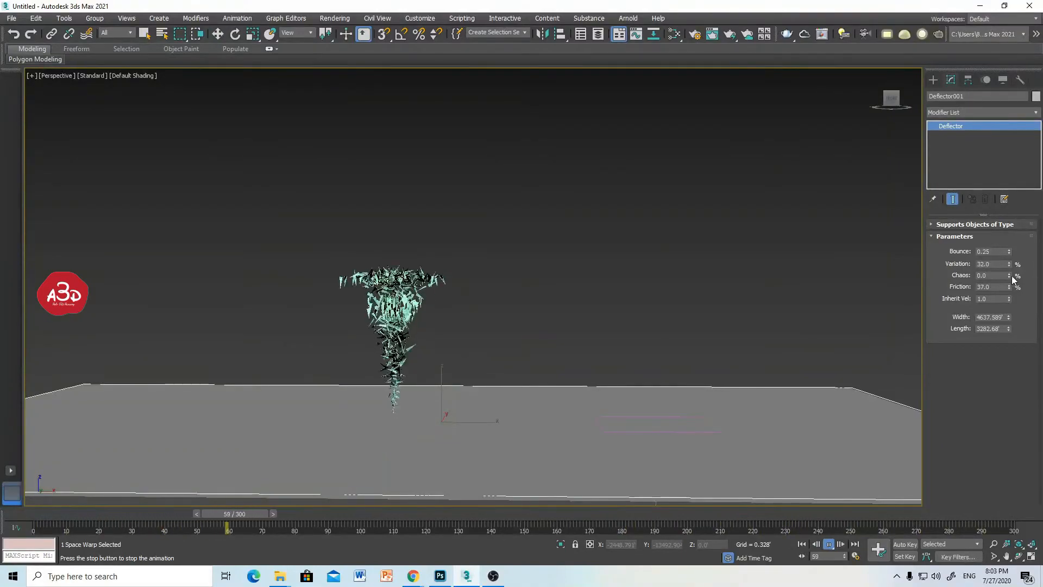
left_click_drag(1009, 276, 1011, 265)
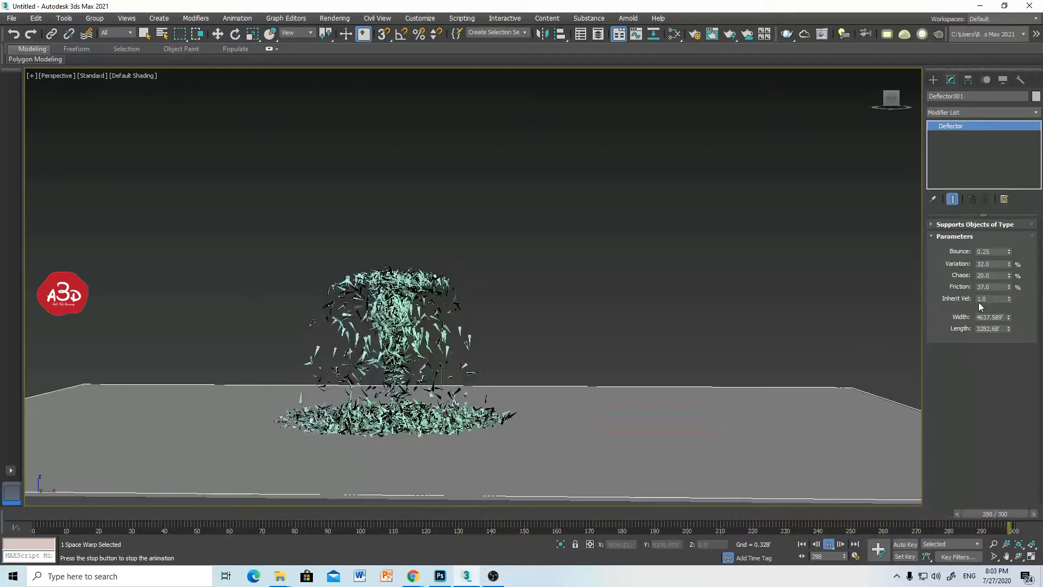
Set the Deflector's Friction to 15% and stop the animation at frame 128
left_click(1009, 288)
left_click_drag(1009, 289, 1009, 304)
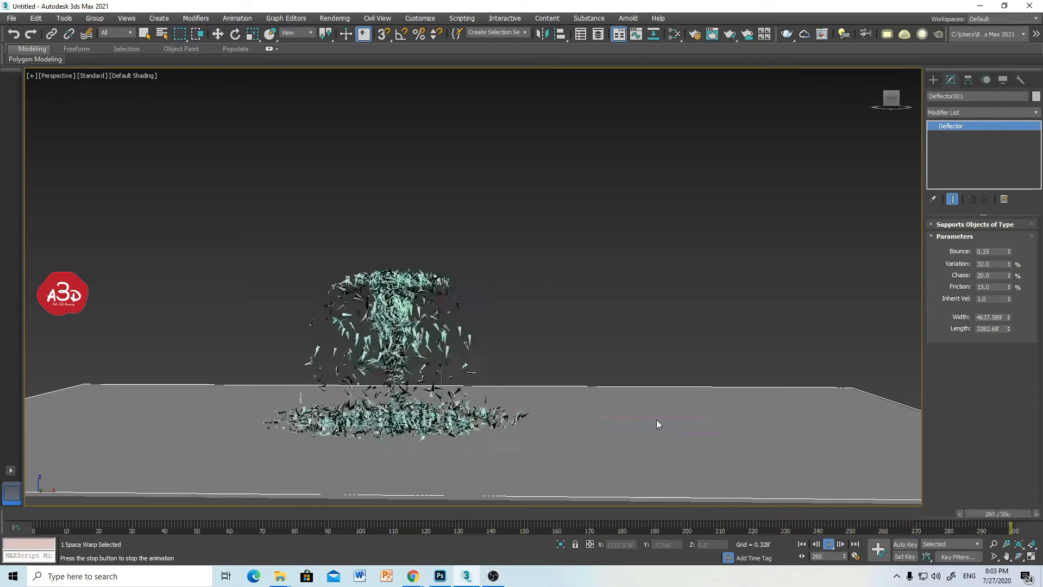
left_click(829, 544)
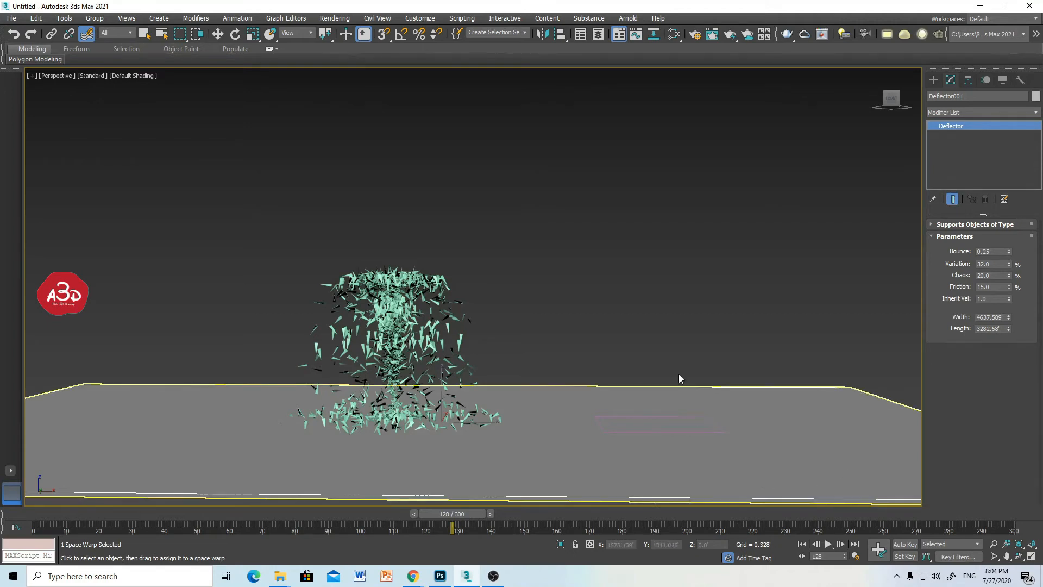
Select the Super Spray particles and review the base object's Particle Generation and Particle Type settings
left_click_drag(612, 242, 554, 254)
left_click(367, 318)
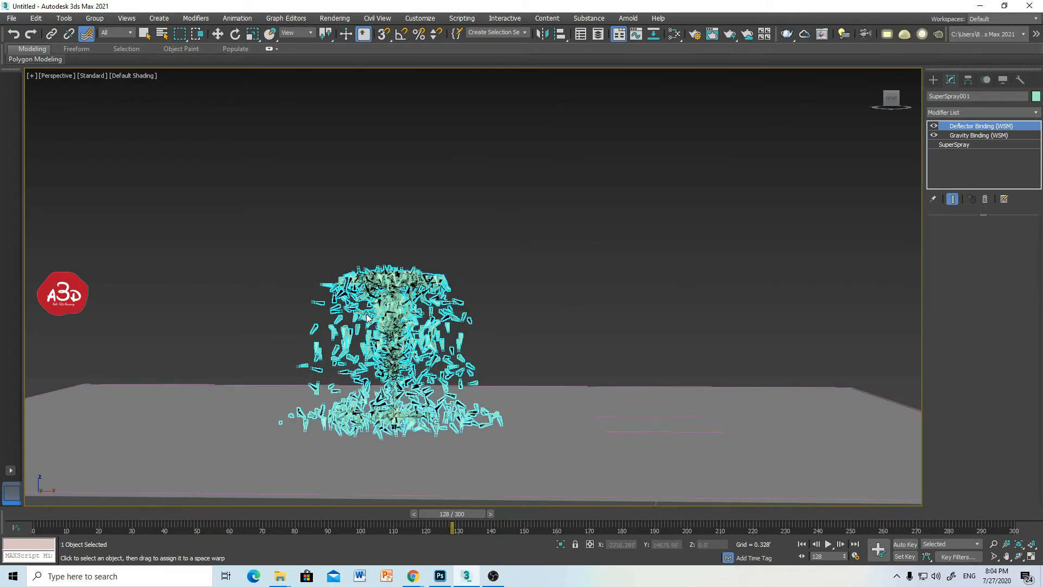
left_click(956, 144)
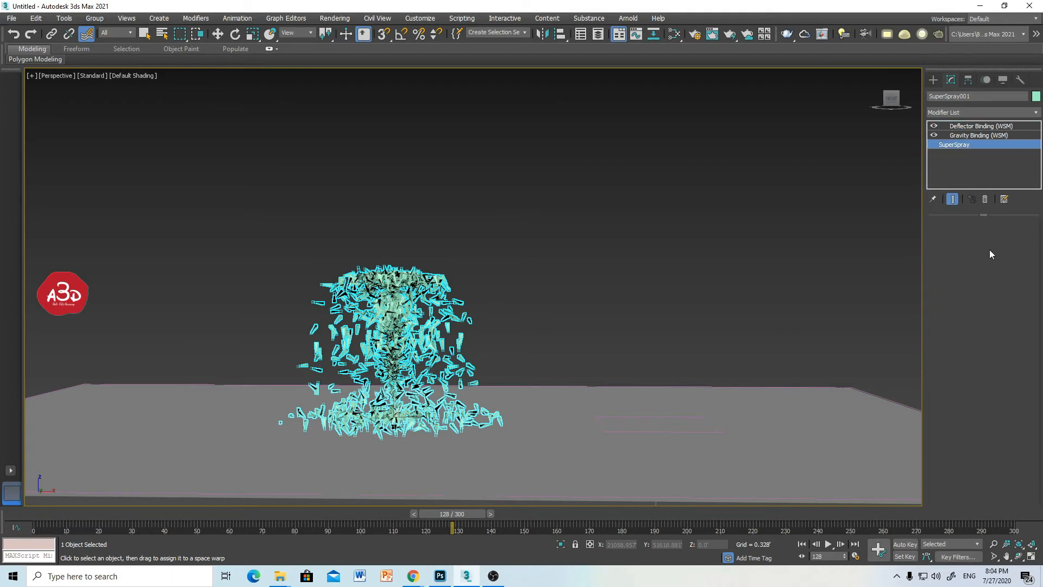
scroll(962, 381, "down", 5)
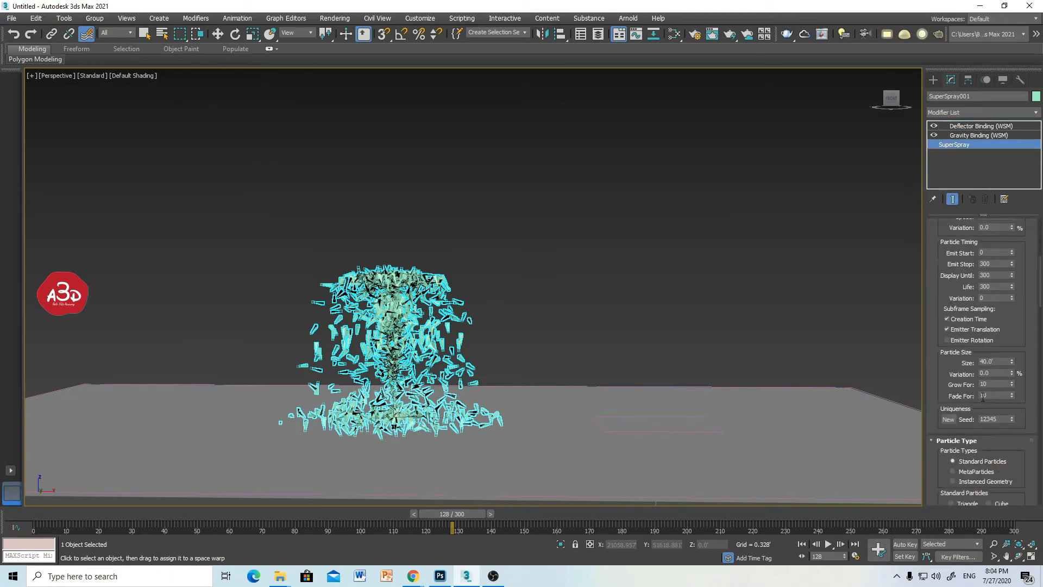
scroll(940, 476, "down", 3)
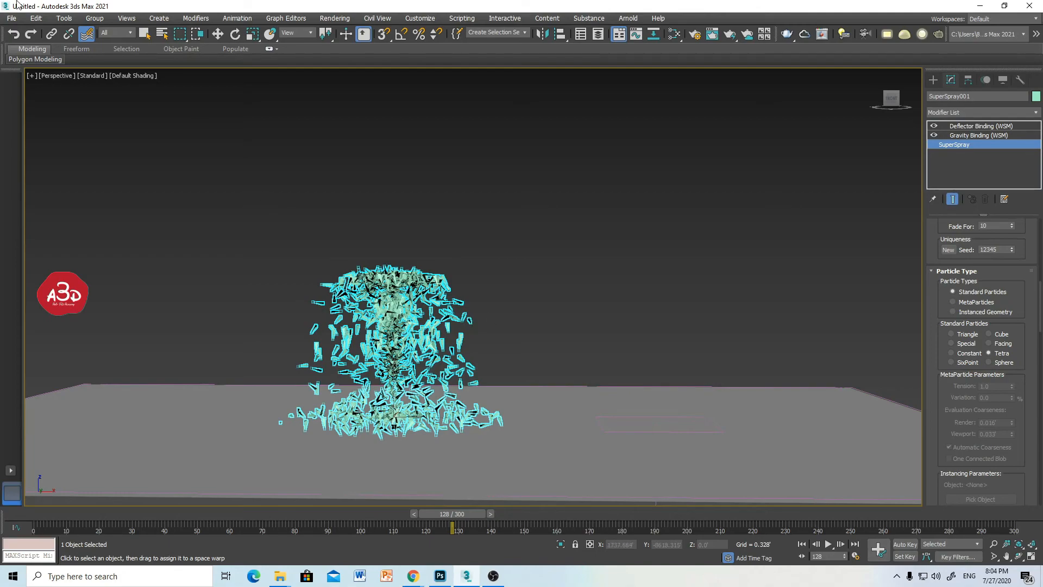
Deselect the Super Spray and examine the shape and spread of its particles up close in the Perspective view
left_click(218, 34)
left_click(296, 259)
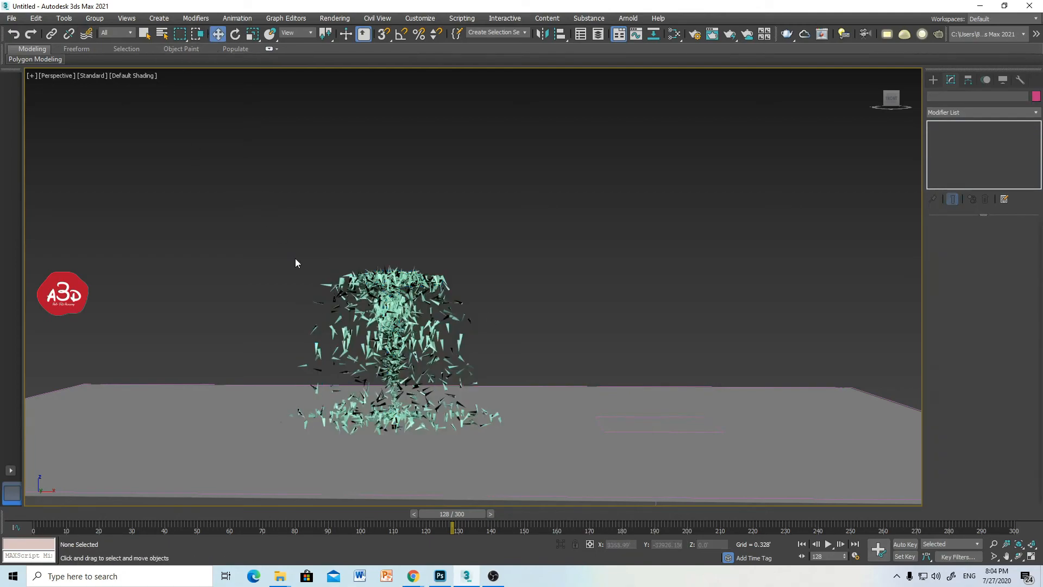
scroll(295, 260, "up", 5)
scroll(412, 343, "up", 8)
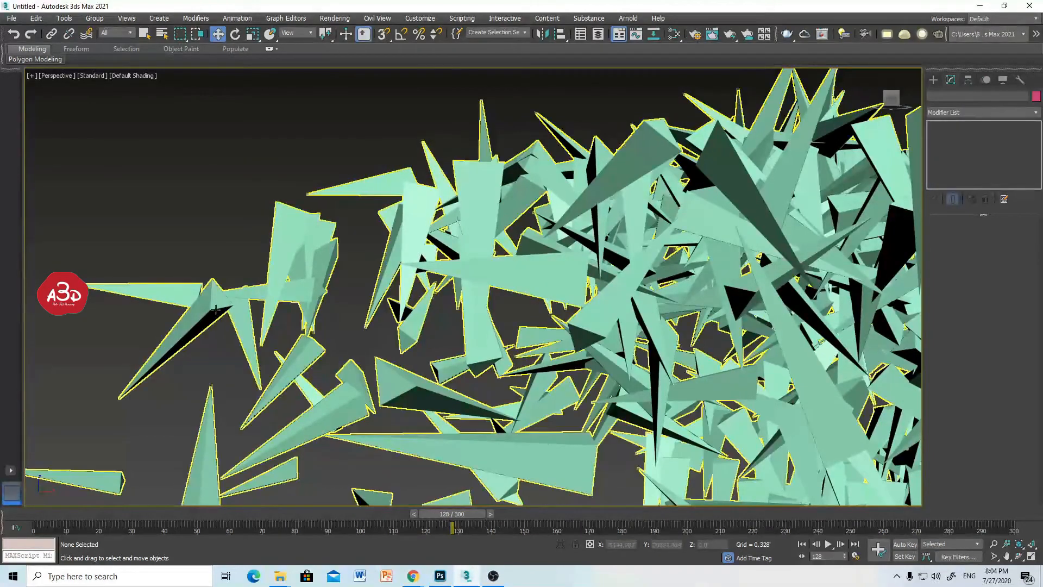
key("z")
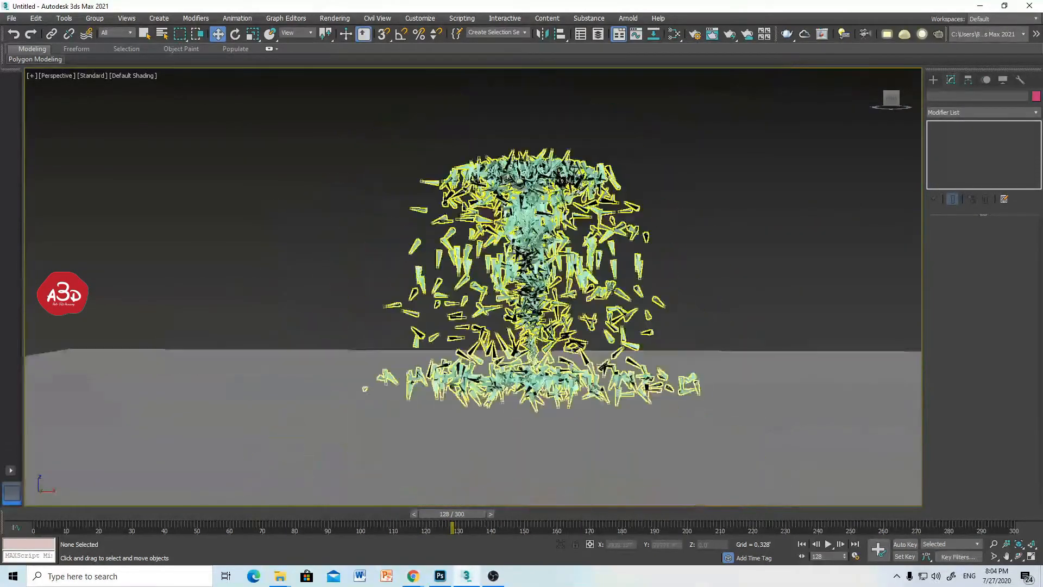
middle_click_drag(688, 290, 576, 329)
scroll(576, 330, "up", 5)
middle_click_drag(396, 334, 568, 323)
scroll(560, 334, "down", 5)
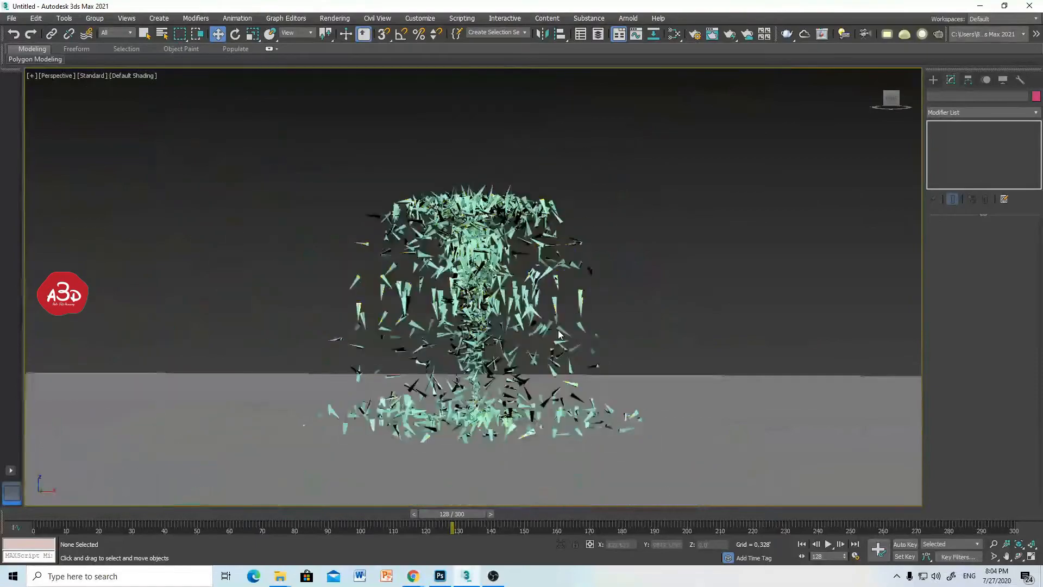
middle_click_drag(639, 332, 593, 323)
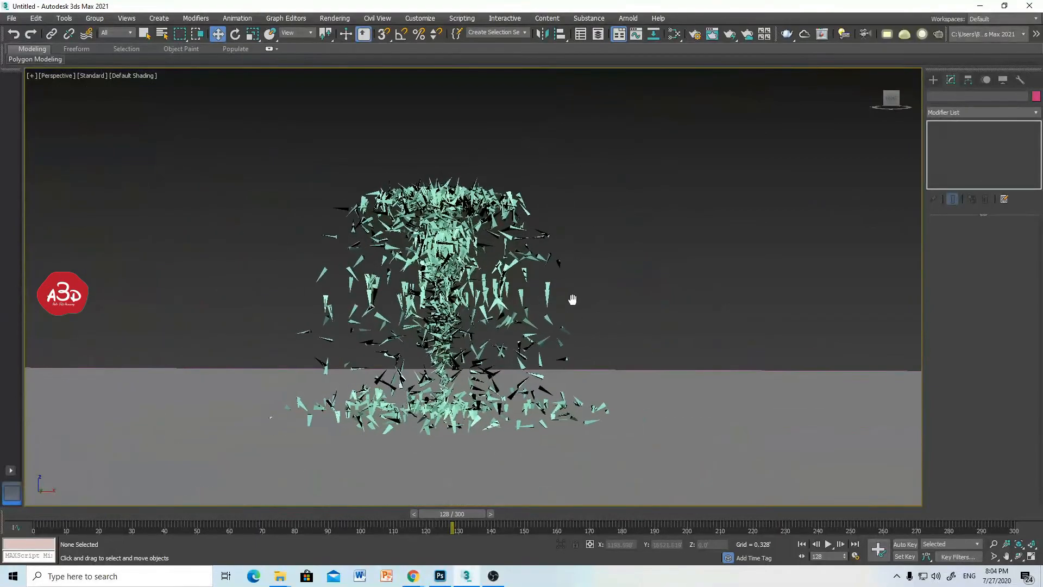
scroll(573, 300, "up", 3)
scroll(572, 299, "down", 3)
scroll(540, 295, "up", 3)
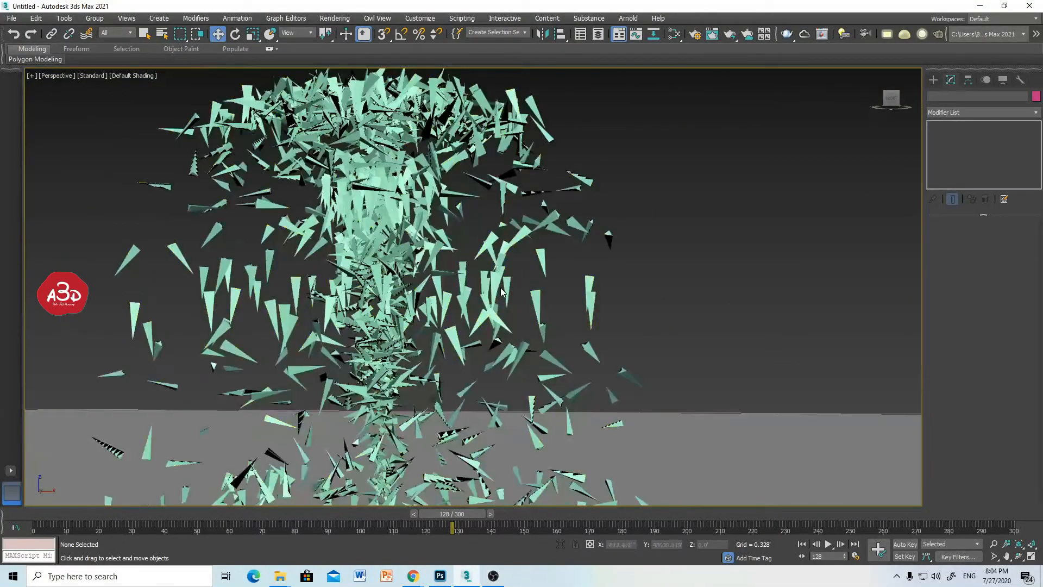
scroll(570, 322, "down", 3)
Change the Super Spray's standard particle type to Facing, set the particle size to 5.2', and deselect it
left_click(490, 304)
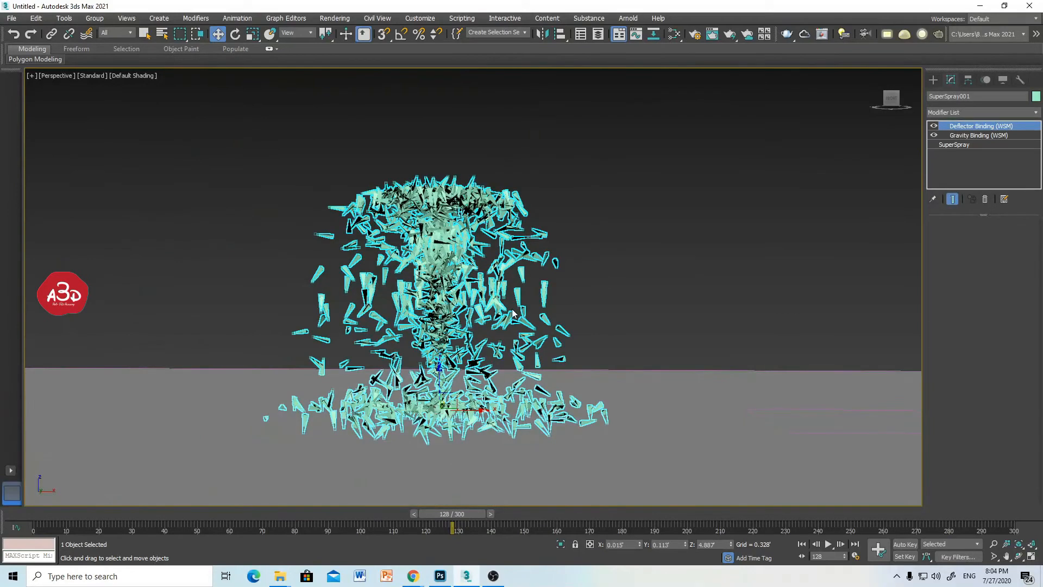
left_click(956, 146)
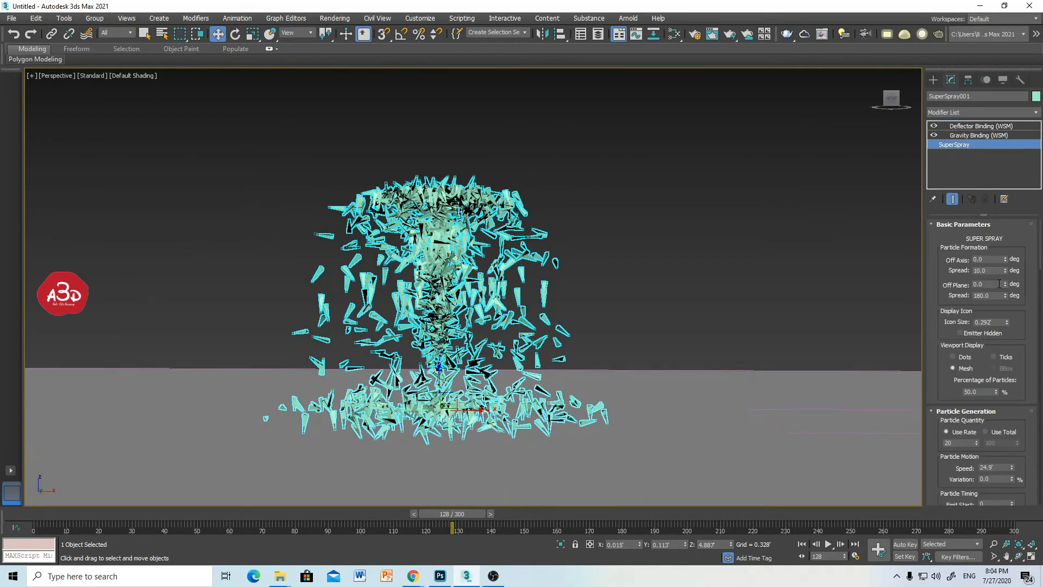
scroll(940, 326, "down", 5)
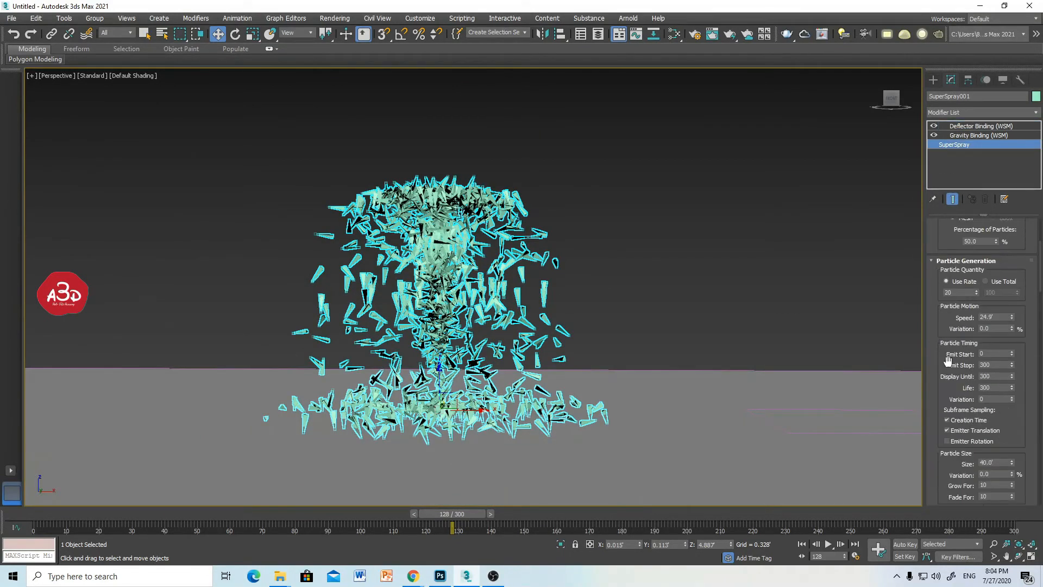
left_click_drag(939, 393, 962, 210)
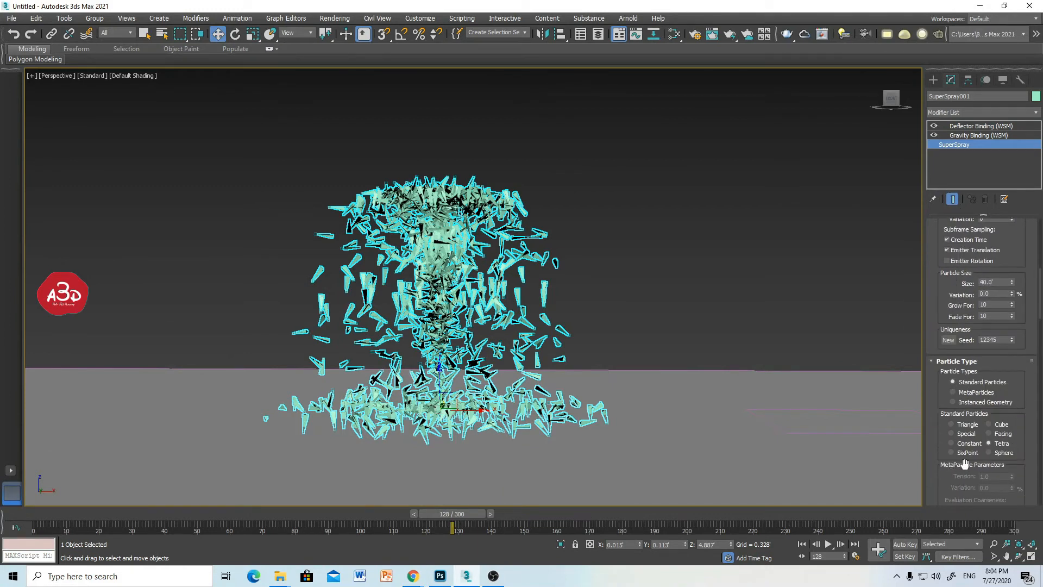
left_click(1004, 434)
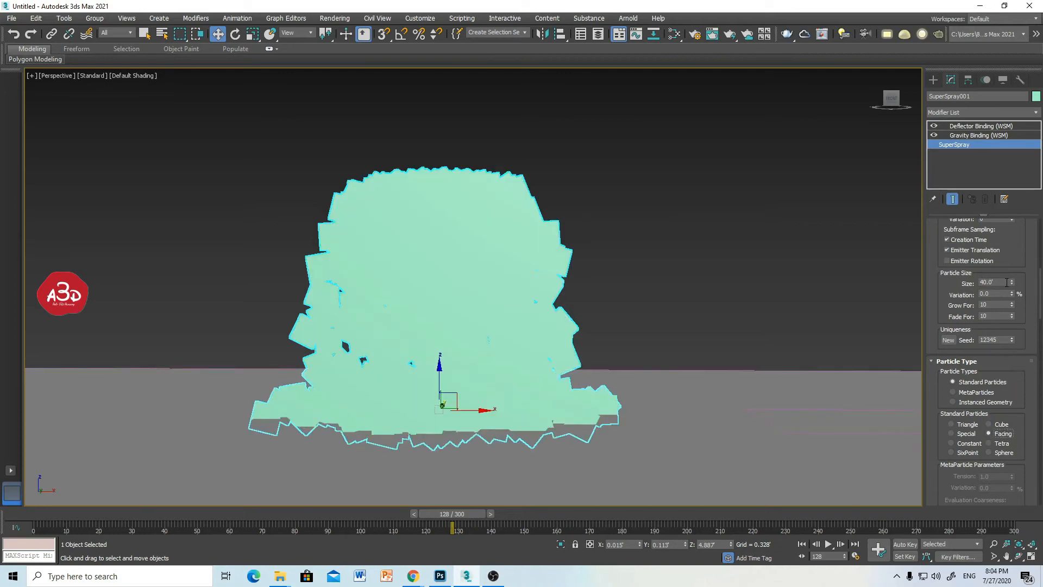
left_click_drag(1013, 285, 1006, 330)
left_click(842, 268)
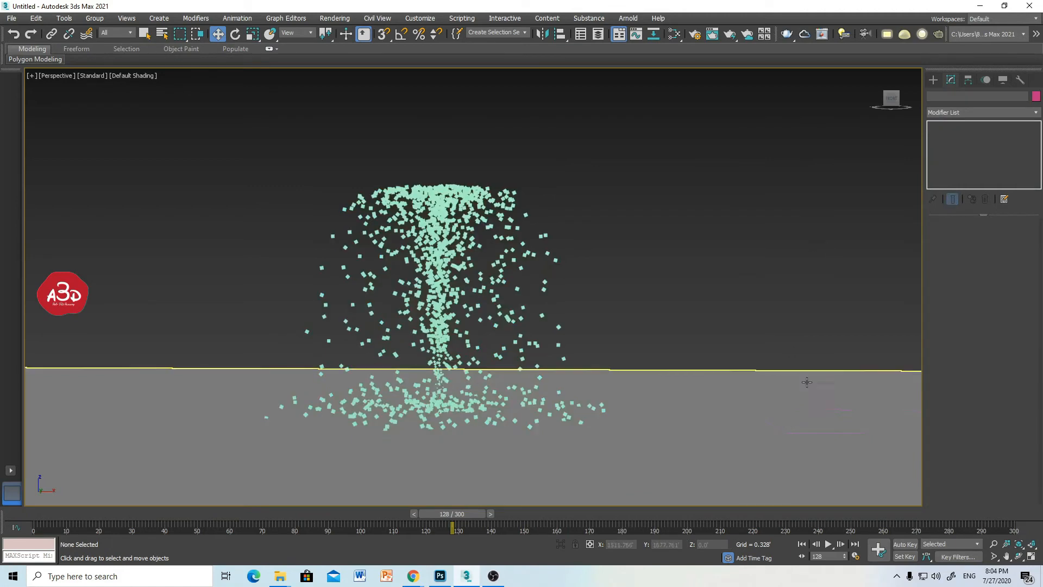
Play the animation to check the small Facing particles, stopping at frame 218
left_click(826, 544)
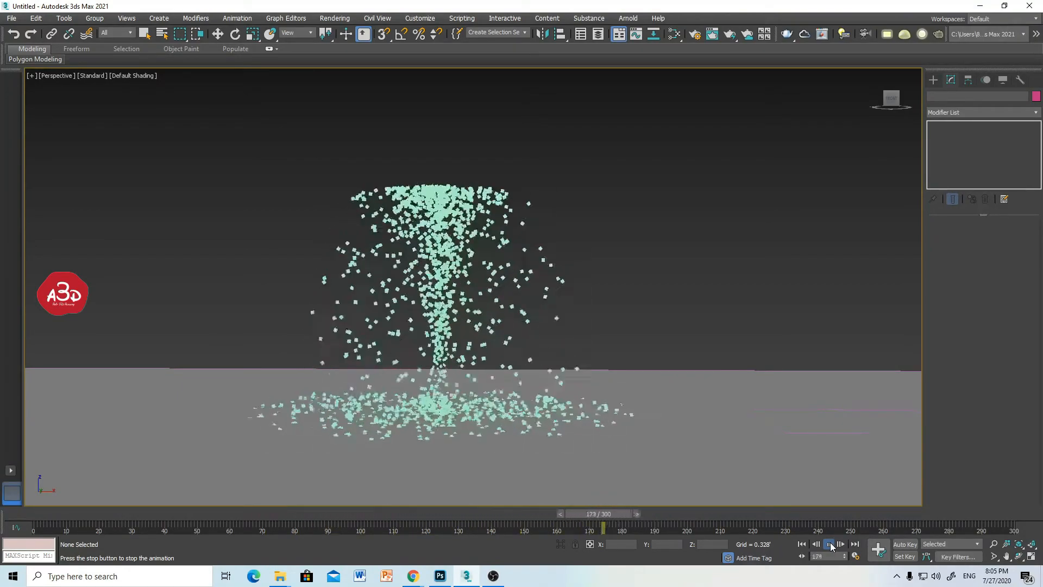
left_click(829, 544)
key("w")
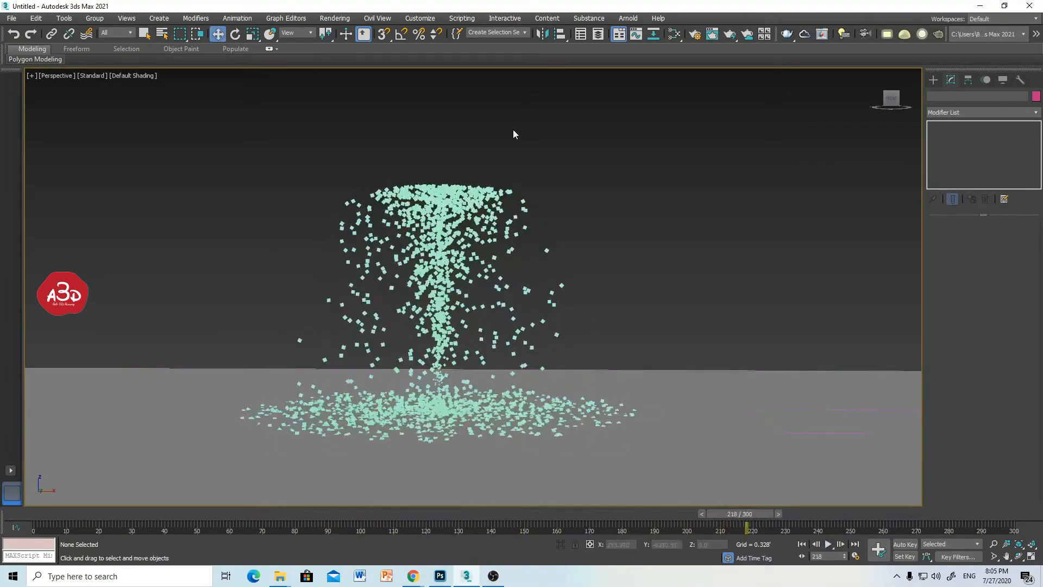
Select the Super Spray's base object and set its Spin Time to 0 in the Rotation and Collision settings
left_click(362, 237)
left_click(948, 145)
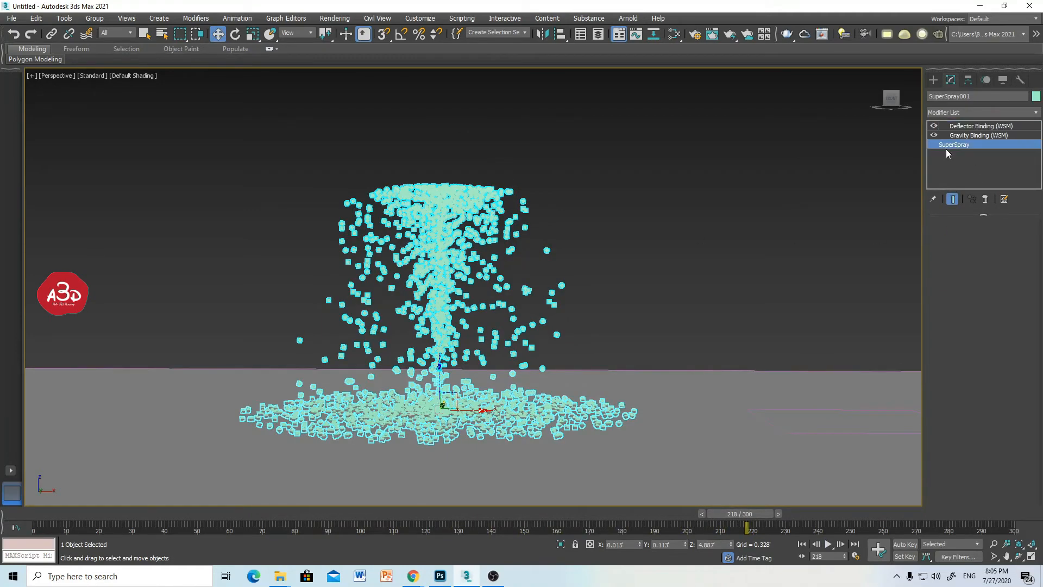
left_click_drag(948, 400, 952, 201)
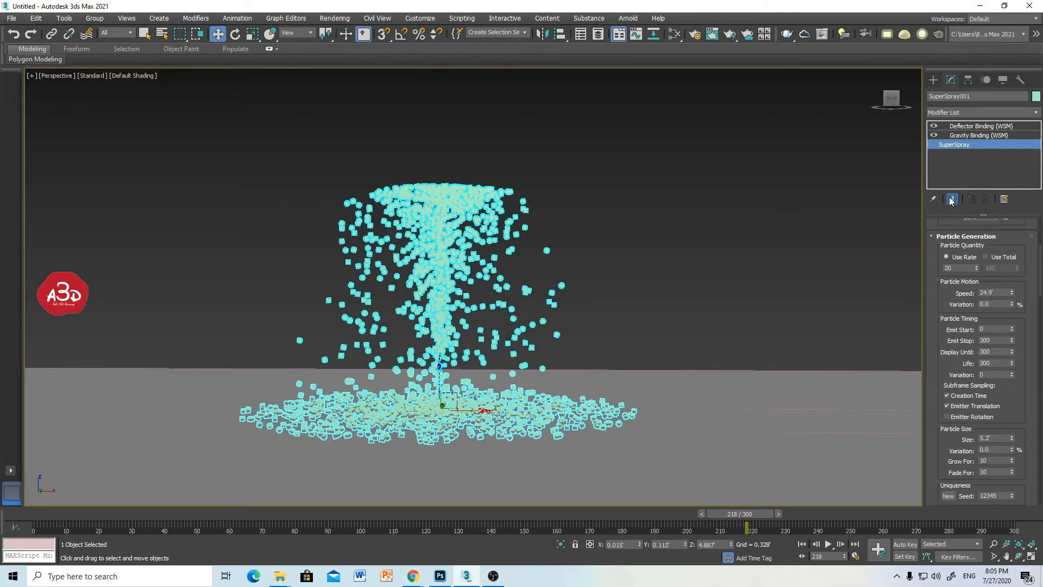
left_click_drag(941, 395, 945, 345)
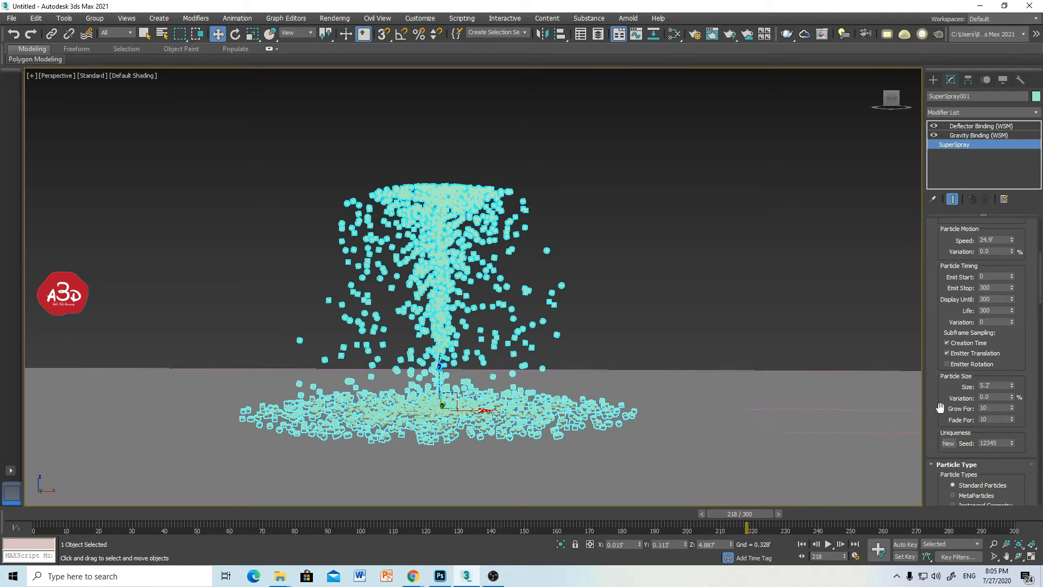
left_click_drag(941, 408, 950, 275)
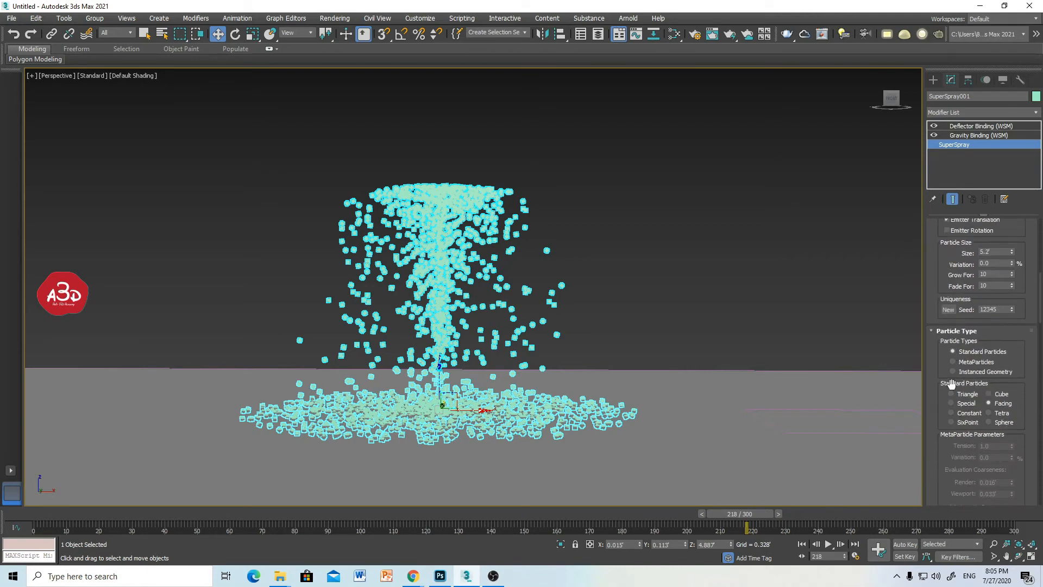
left_click_drag(941, 365, 955, 96)
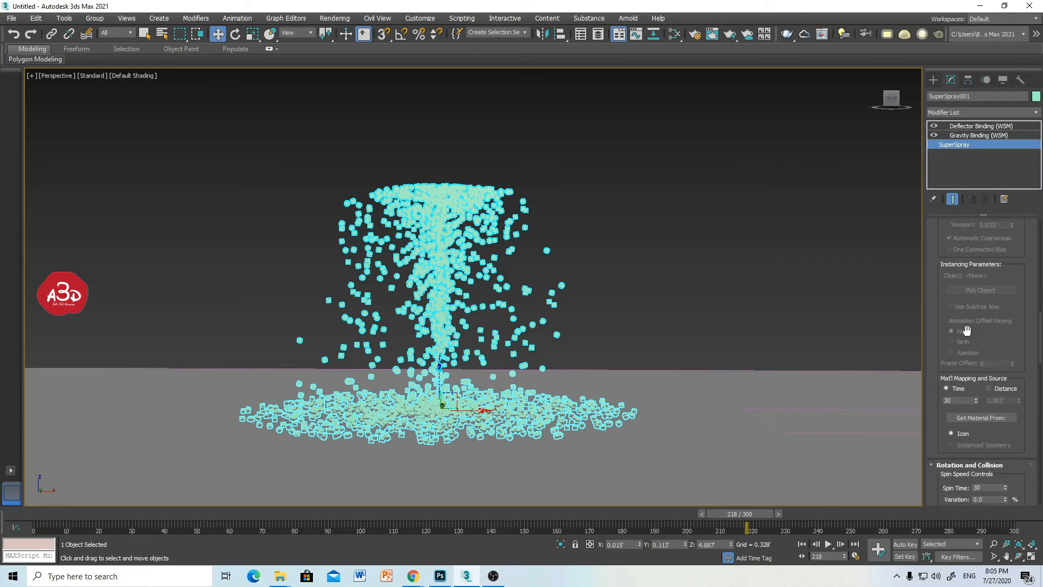
scroll(973, 413, "down", 5)
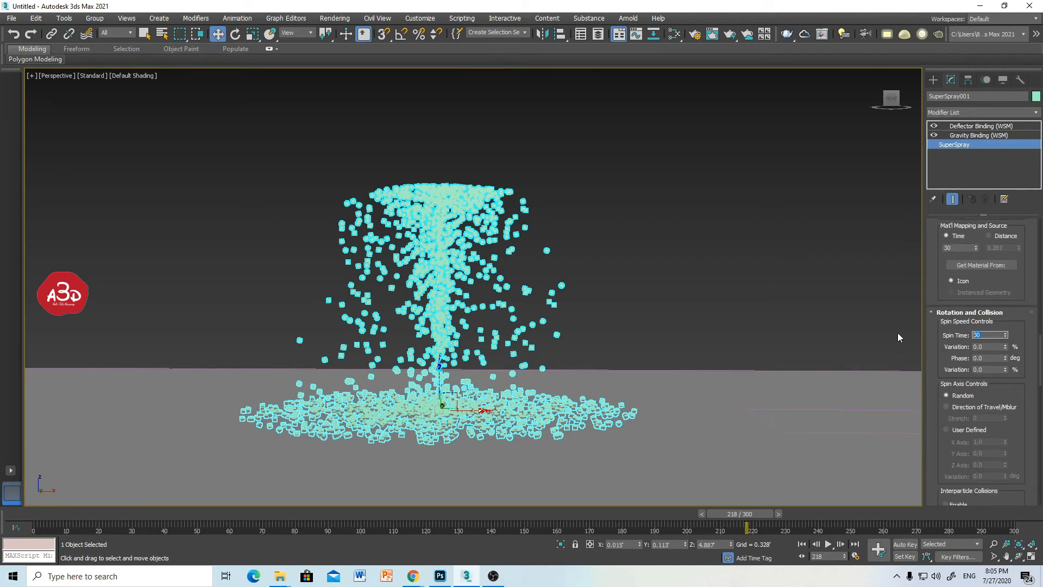
key("Return")
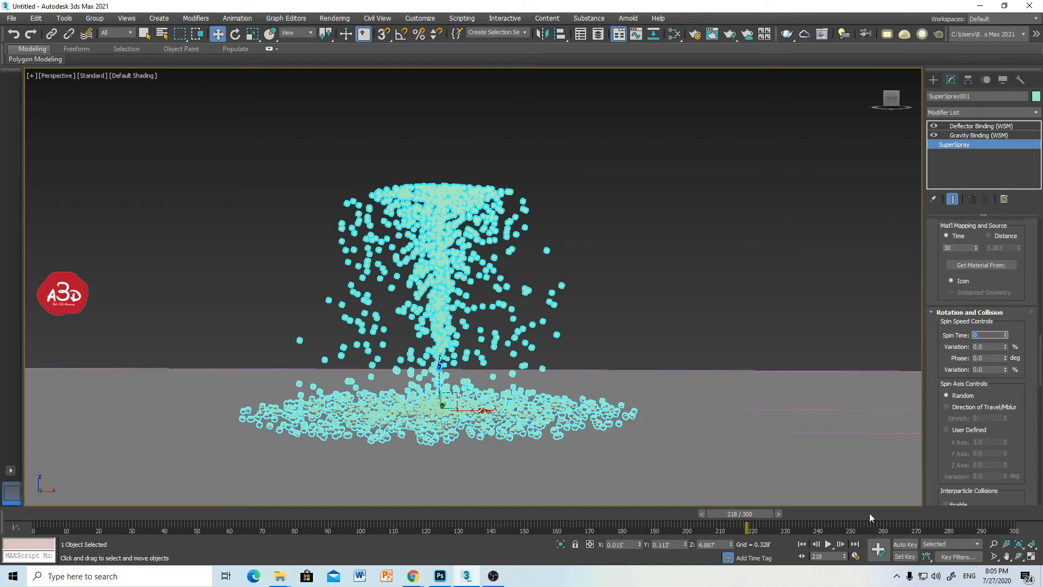
Play the animation from the first frame to check the non-spinning Facing particles, stopping at frame 104
left_click(801, 544)
left_click(826, 544)
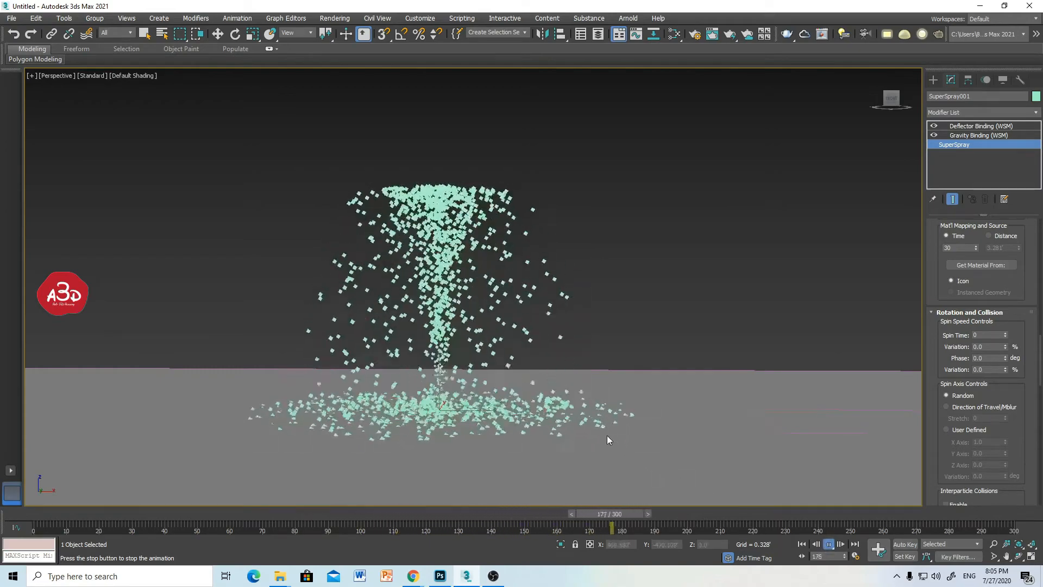
left_click(828, 545)
key("w")
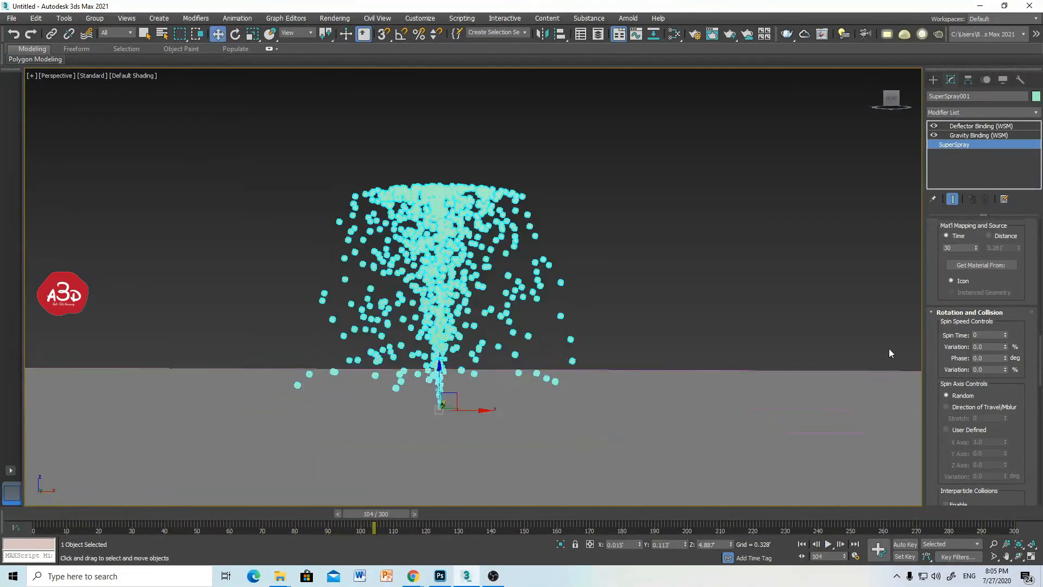
Change the Super Spray's standard particle type to Tetra, set the particle size to 27.3', and deselect it
left_click_drag(934, 252, 934, 465)
left_click_drag(934, 368, 931, 535)
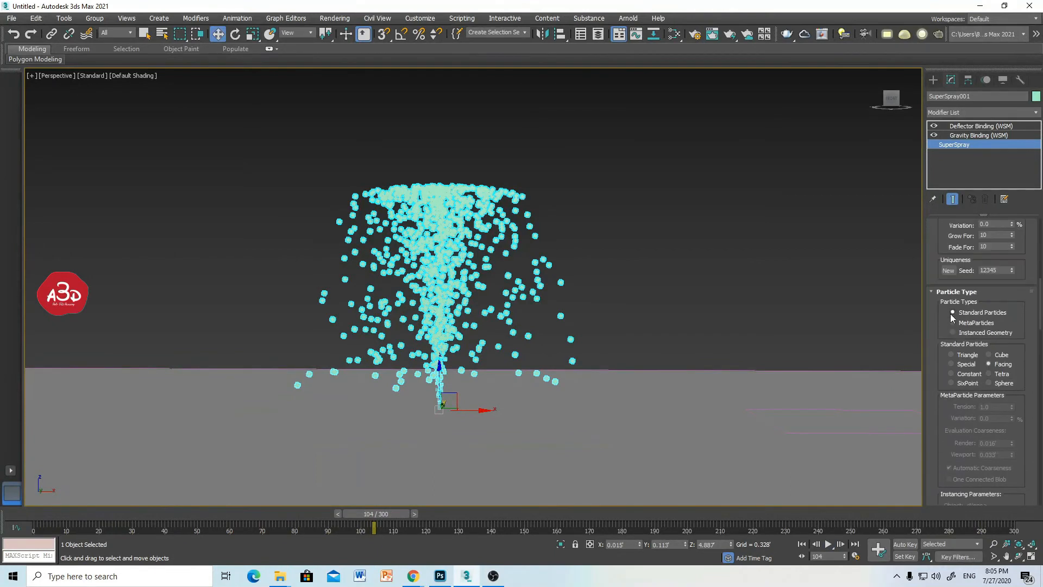
mouse_move(1020, 326)
left_mouse_down()
mouse_move(1019, 371)
mouse_move(1020, 327)
left_mouse_up()
left_click(1003, 377)
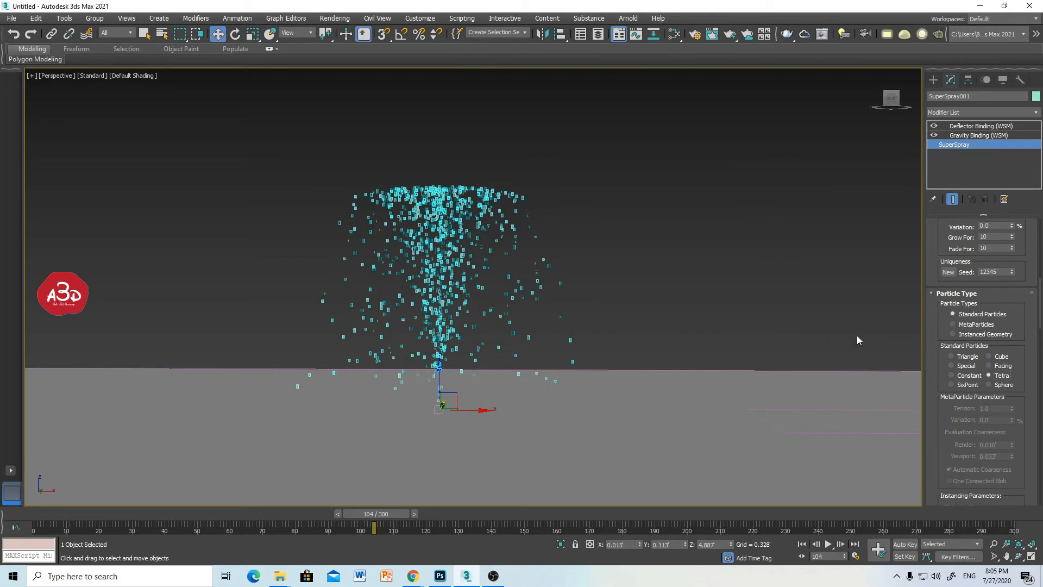
left_click_drag(966, 284, 934, 424)
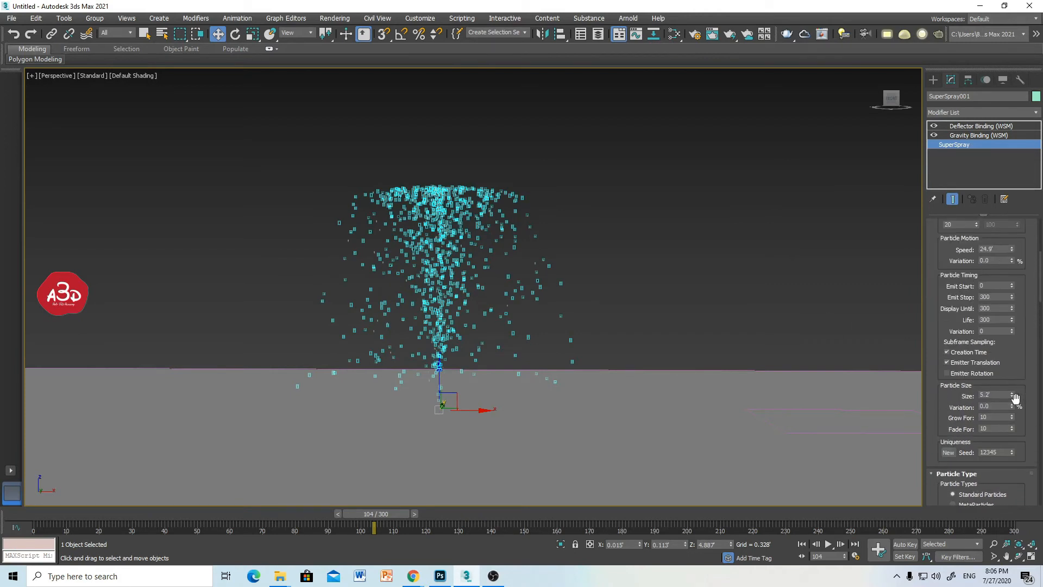
left_click_drag(1014, 348, 1030, 166)
left_click(797, 222)
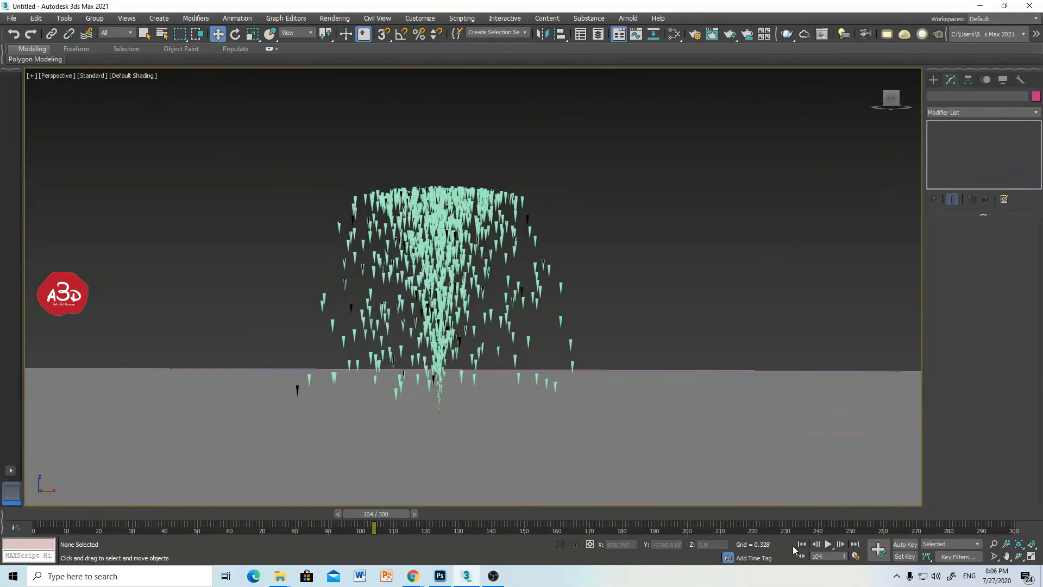
Play the animation from the first frame to check the Tetra particles, stopping at frame 286
left_click(805, 545)
left_click(830, 545)
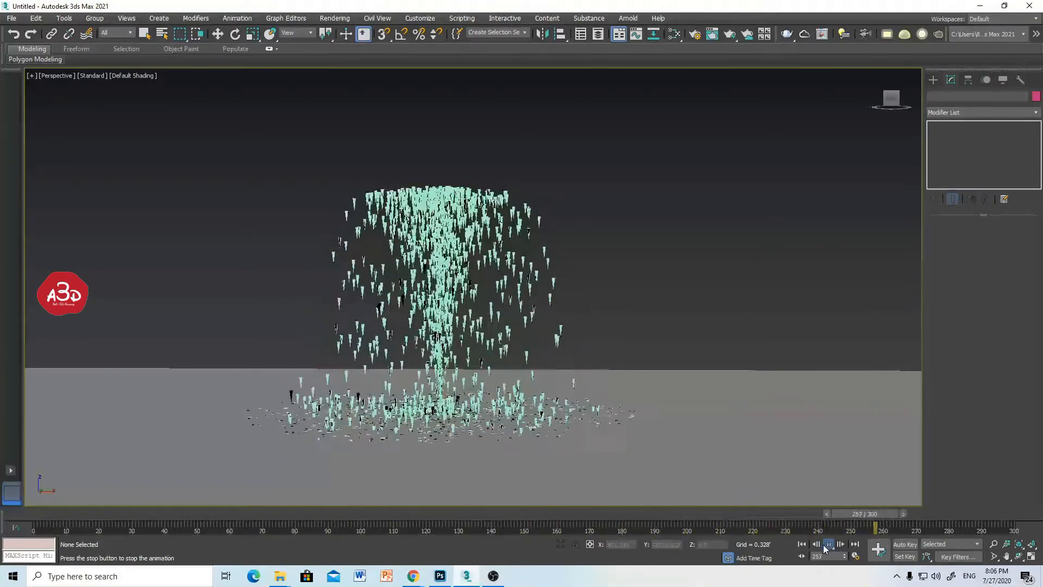
left_click(827, 546)
key("w")
Select the Super Spray, try a Spin Time of 212, and settle on a Spin Time of 30
left_click_drag(489, 109, 555, 210)
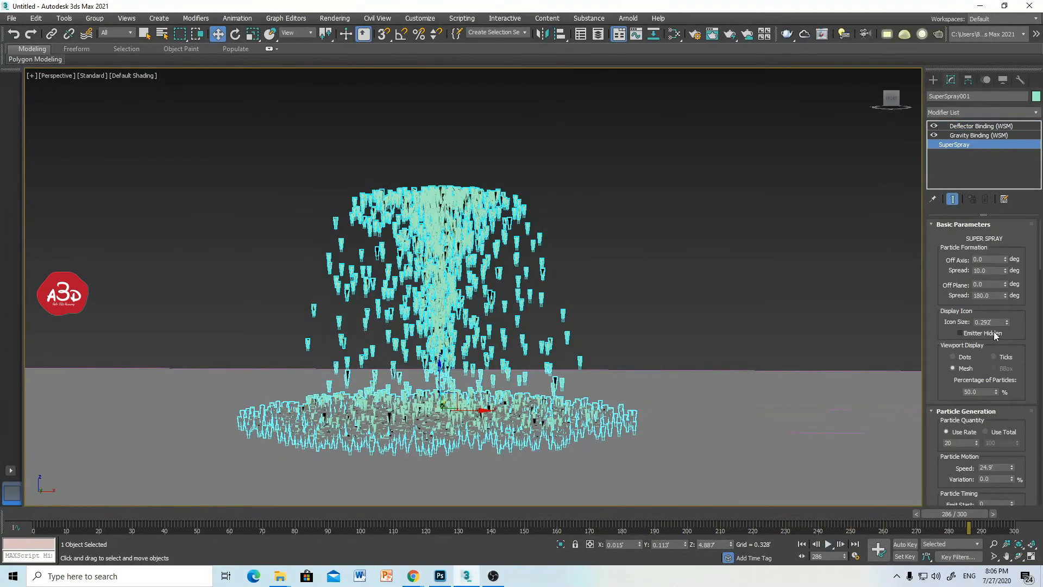
left_click_drag(937, 411, 958, 303)
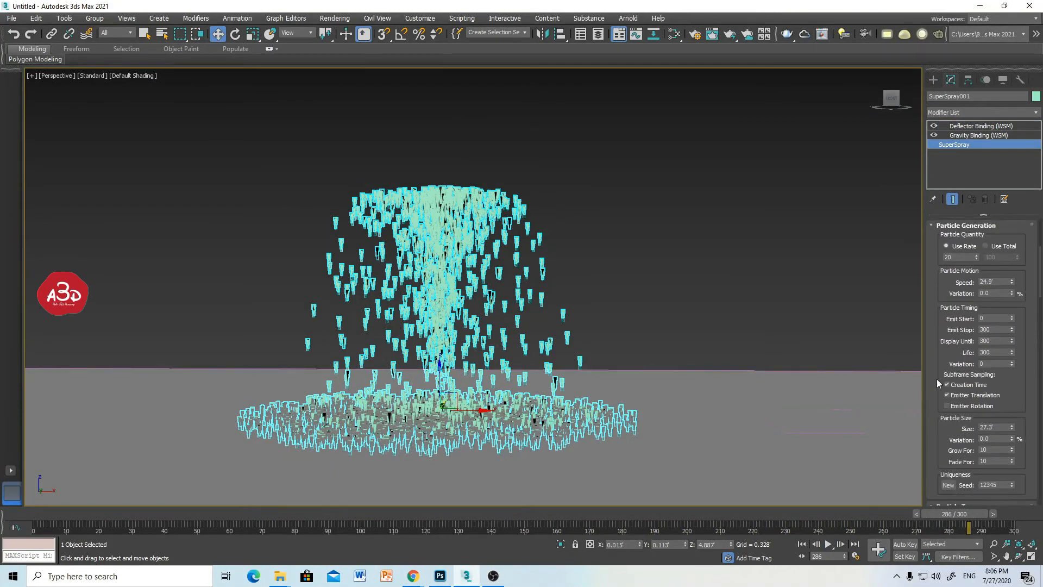
scroll(965, 341, "down", 5)
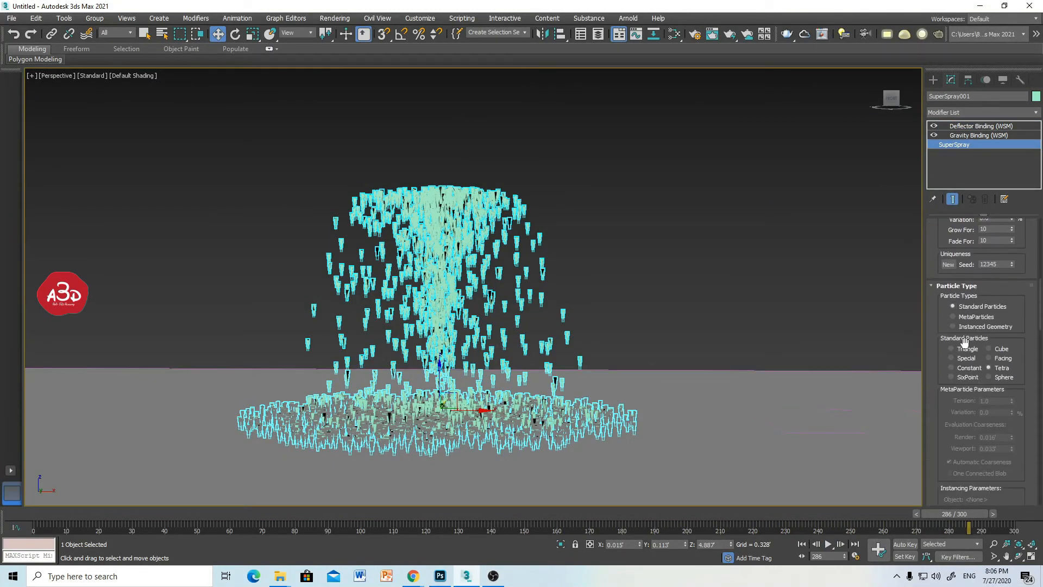
scroll(932, 412, "down", 5)
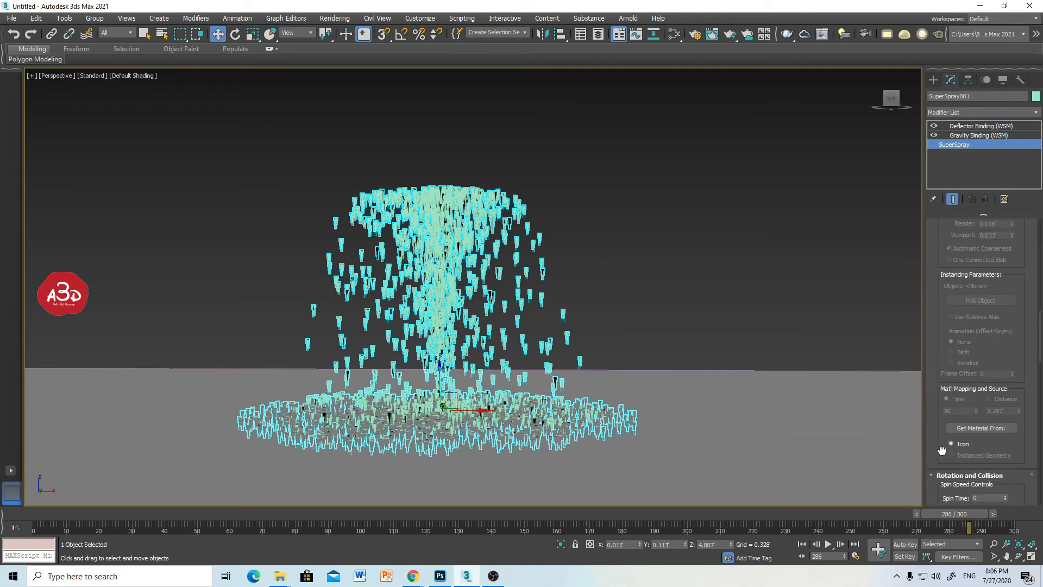
scroll(942, 450, "down", 6)
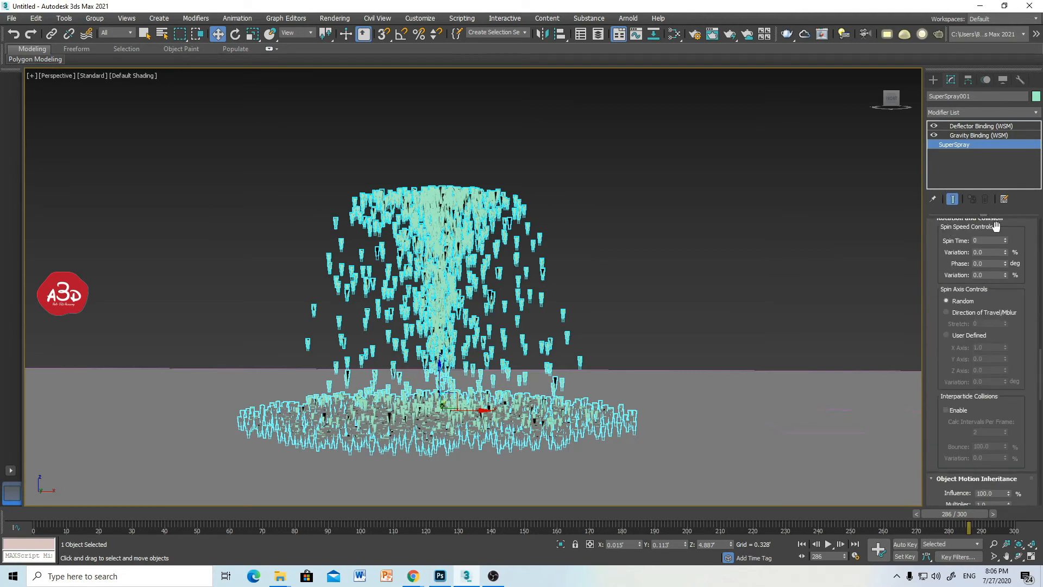
left_click_drag(980, 243, 933, 322)
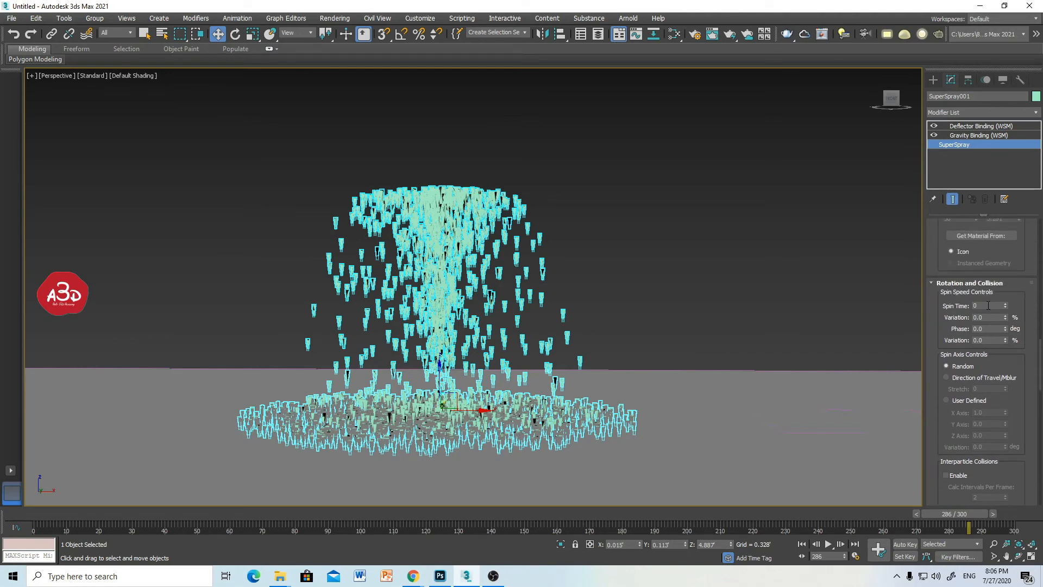
left_click_drag(1005, 308, 948, 302)
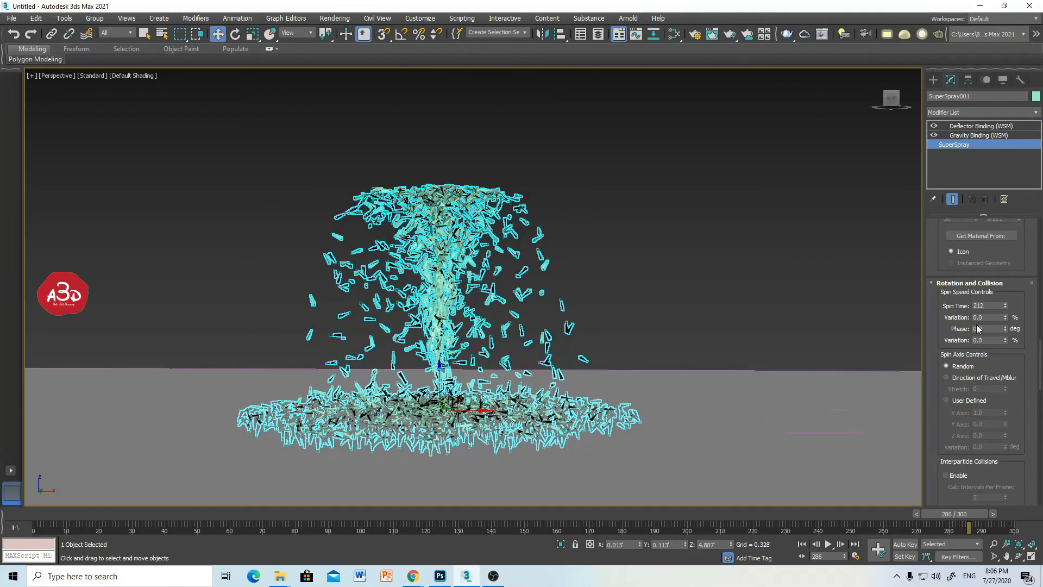
type("30")
Play the animation from the start and, while it runs, review the Super Spray's rotation, motion inheritance, bubble motion, spawn and particle type settings
left_click(803, 546)
left_click(828, 544)
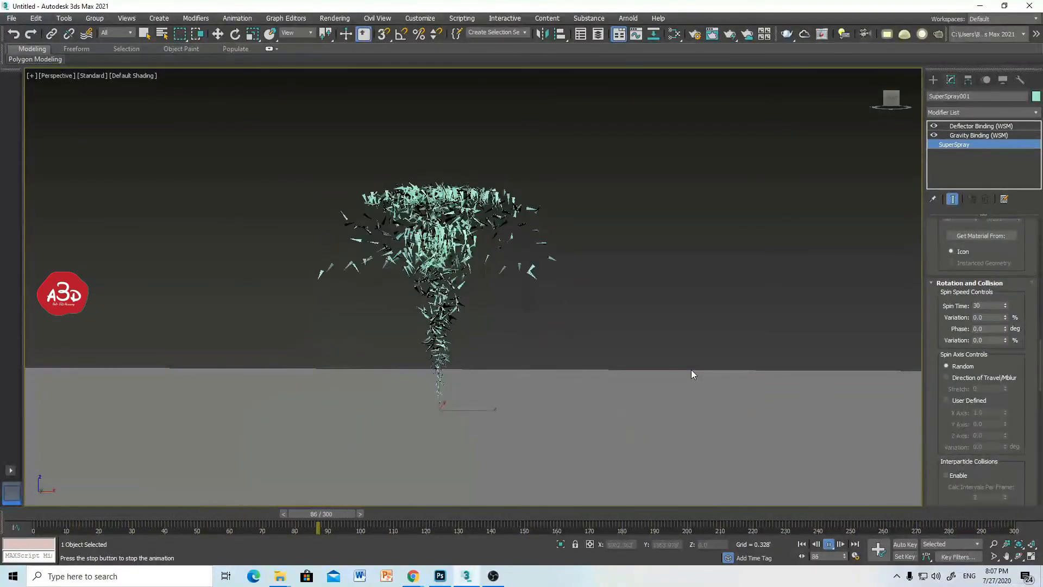
scroll(946, 429, "down", 5)
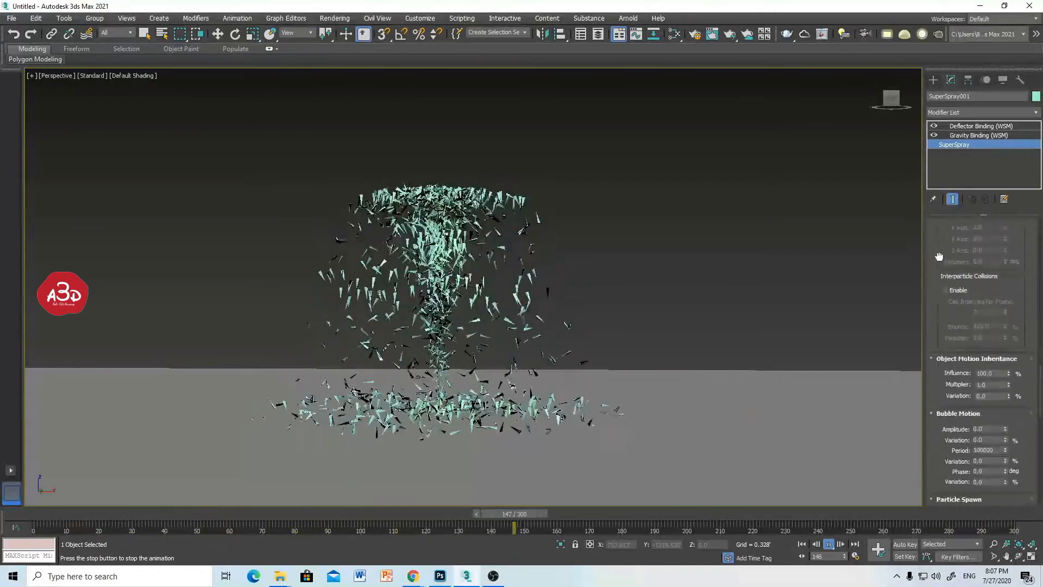
scroll(935, 391, "down", 4)
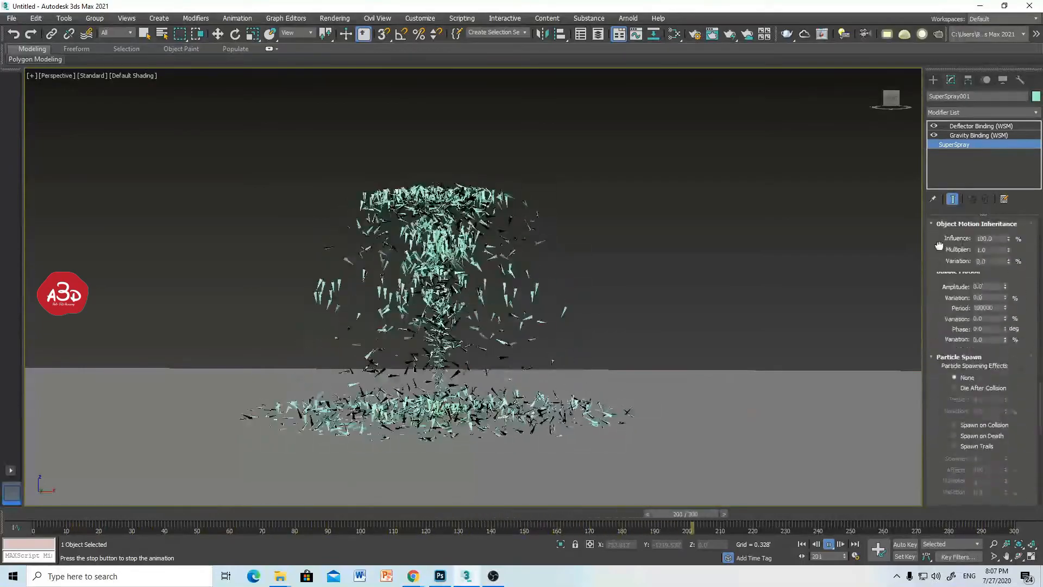
scroll(936, 391, "up", 9)
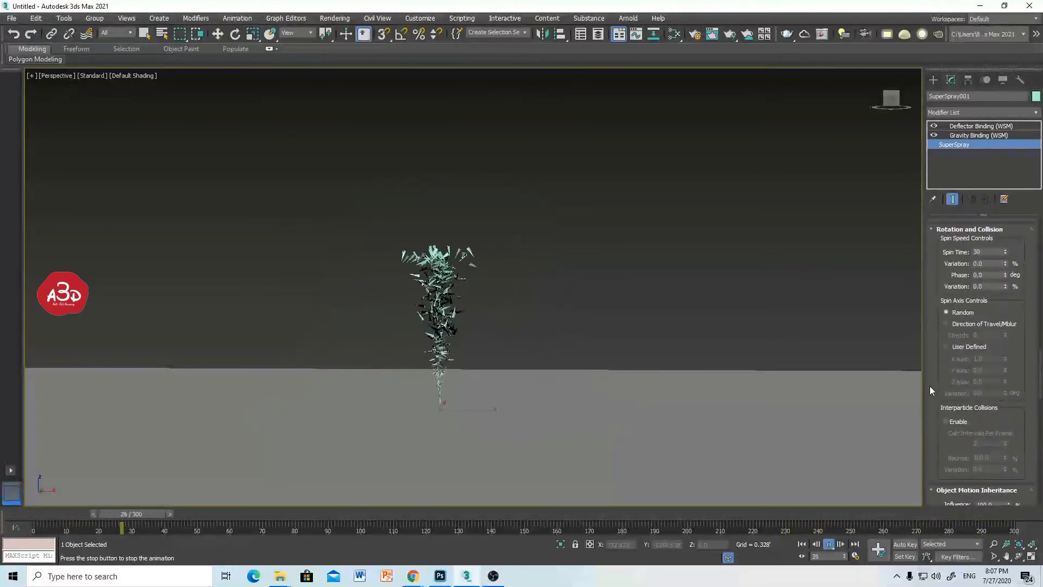
left_click_drag(934, 378, 936, 467)
left_click_drag(939, 363, 937, 397)
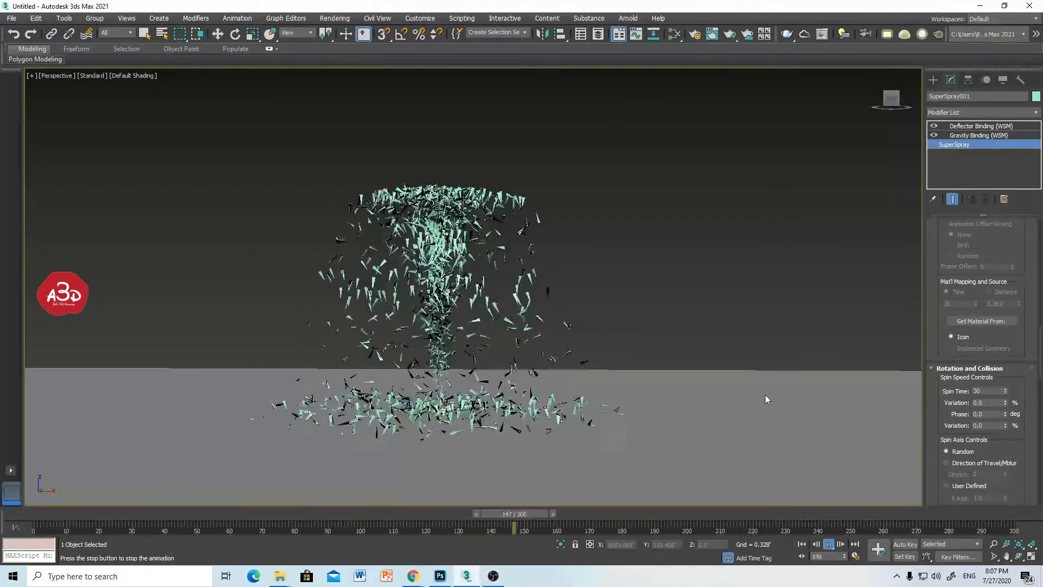
scroll(978, 327, "up", 5)
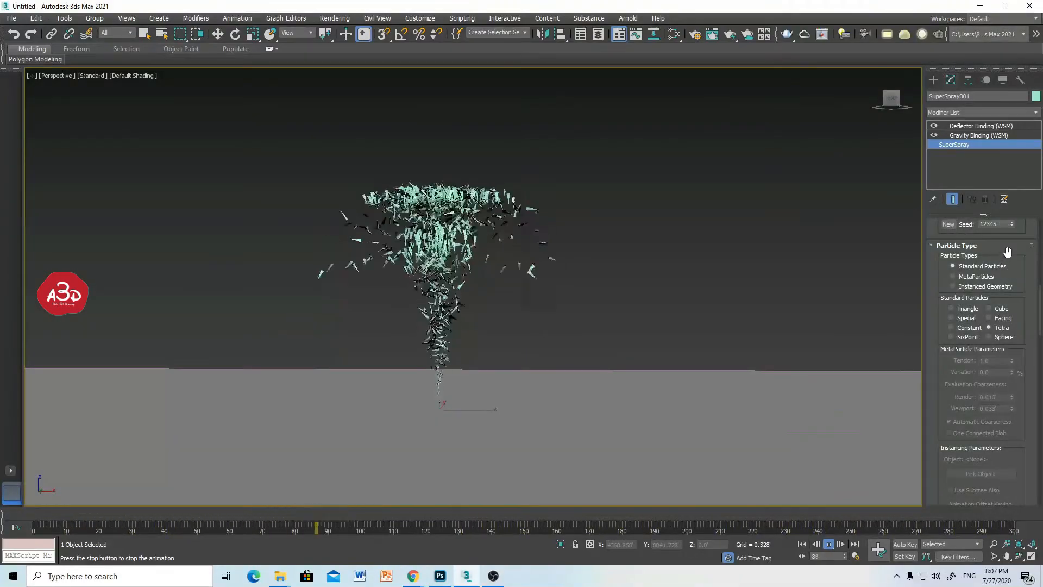
Set the Super Spray's Emit Start to -300 in the Particle Timing settings while the animation keeps playing
scroll(939, 304, "up", 5)
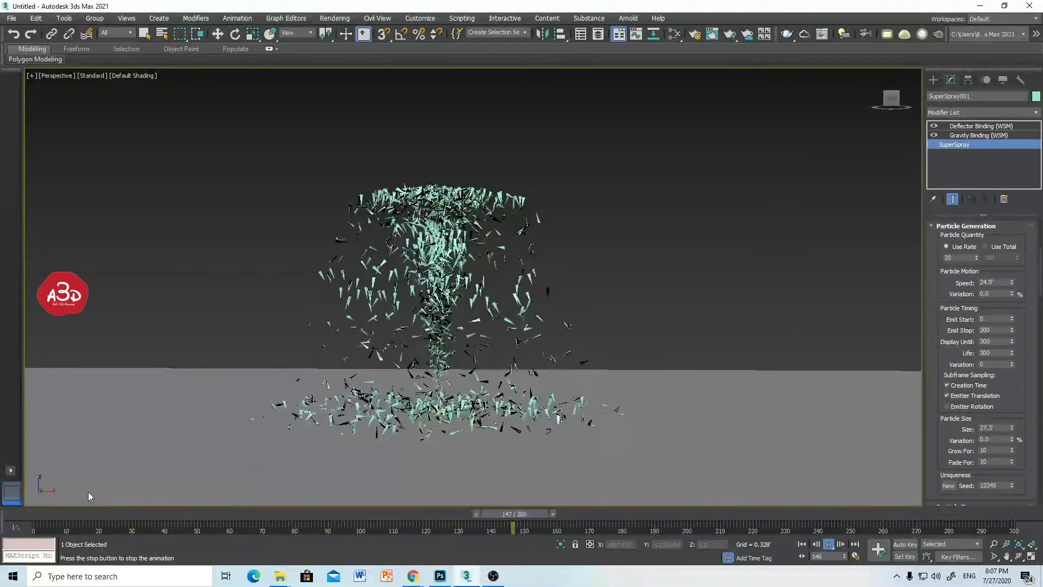
double_click(988, 320)
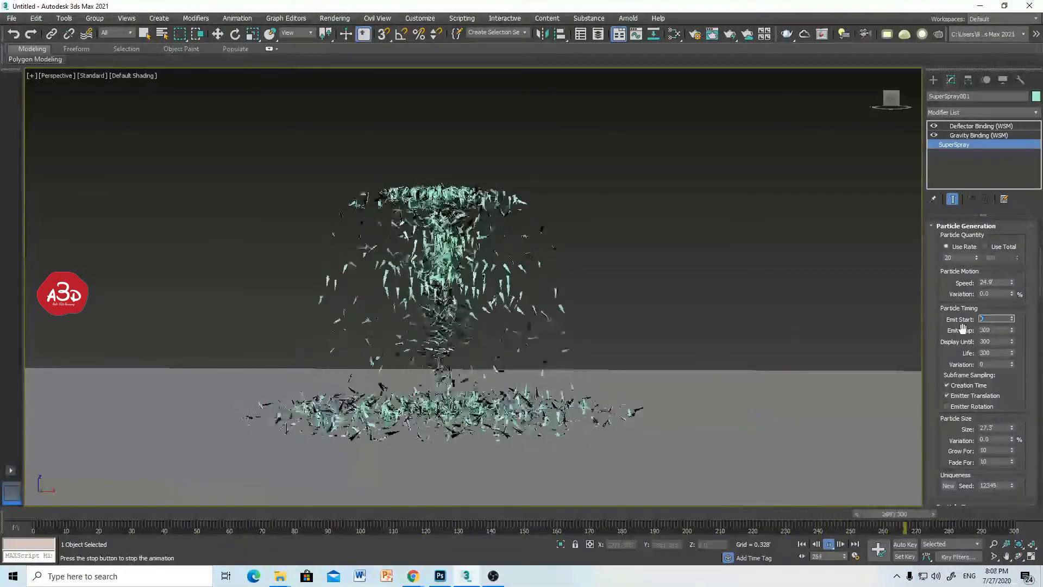
type("-3")
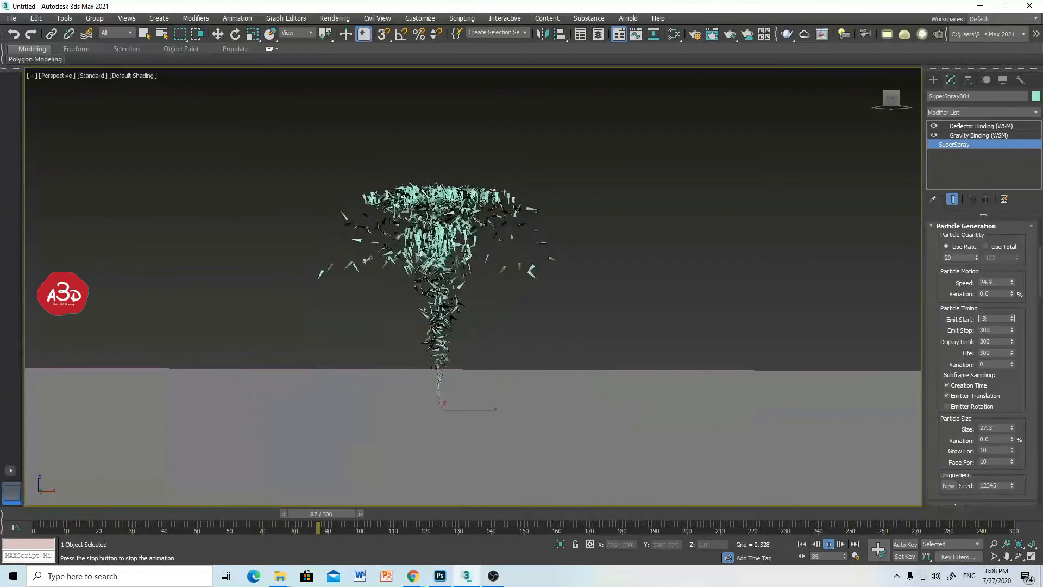
type("600")
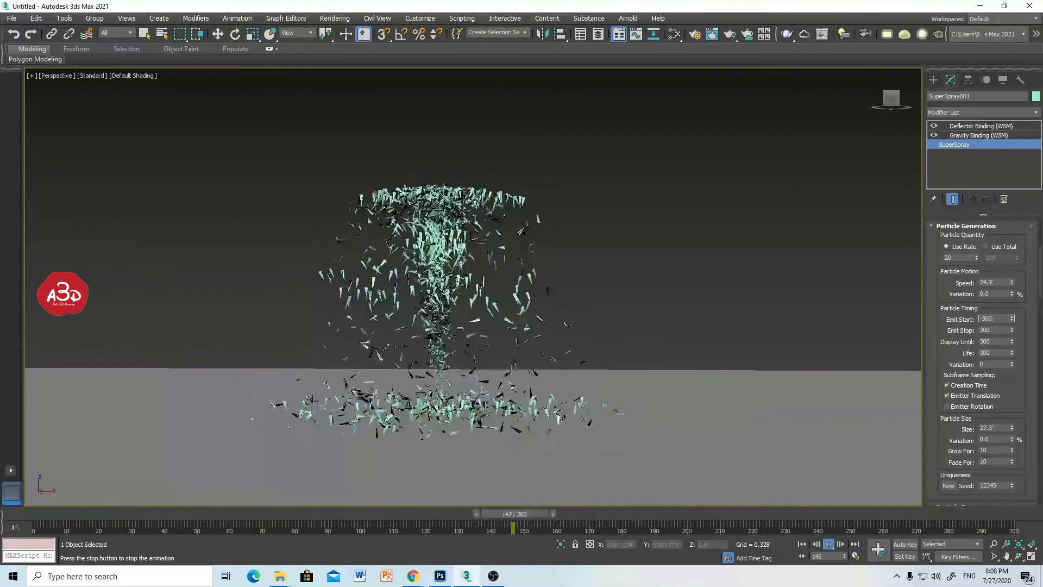
key("Return")
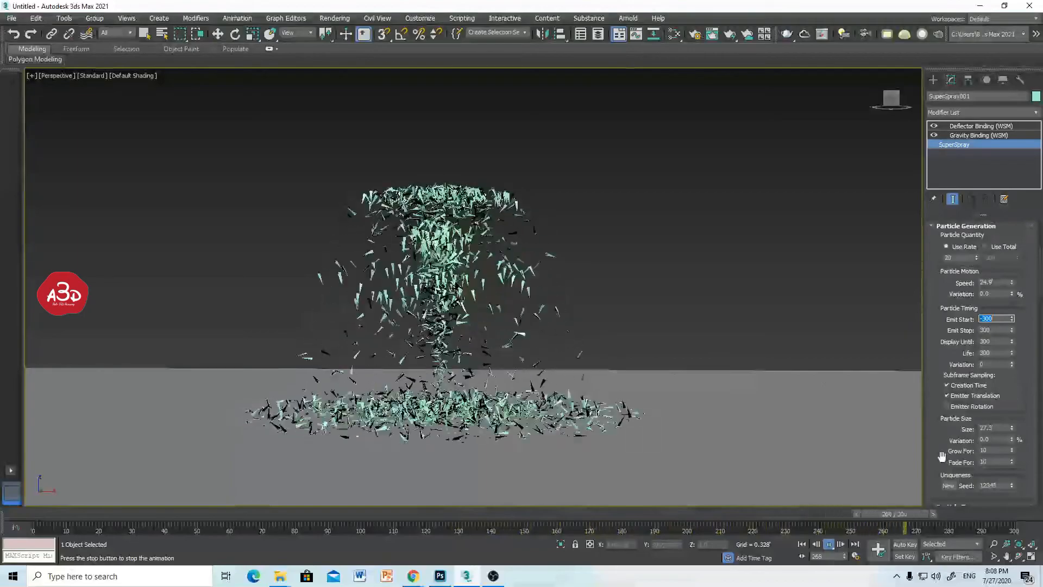
scroll(942, 456, "down", 5)
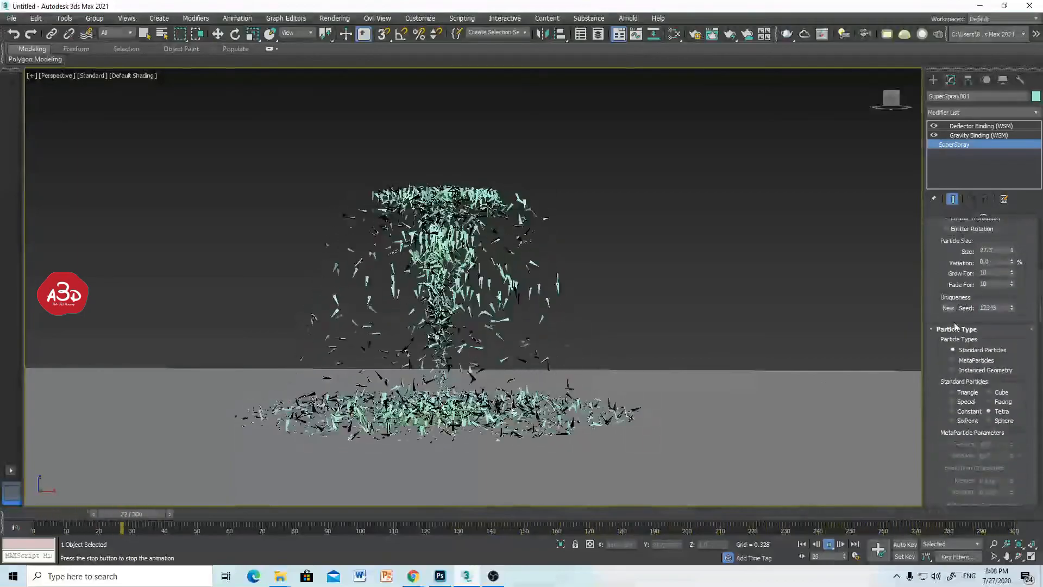